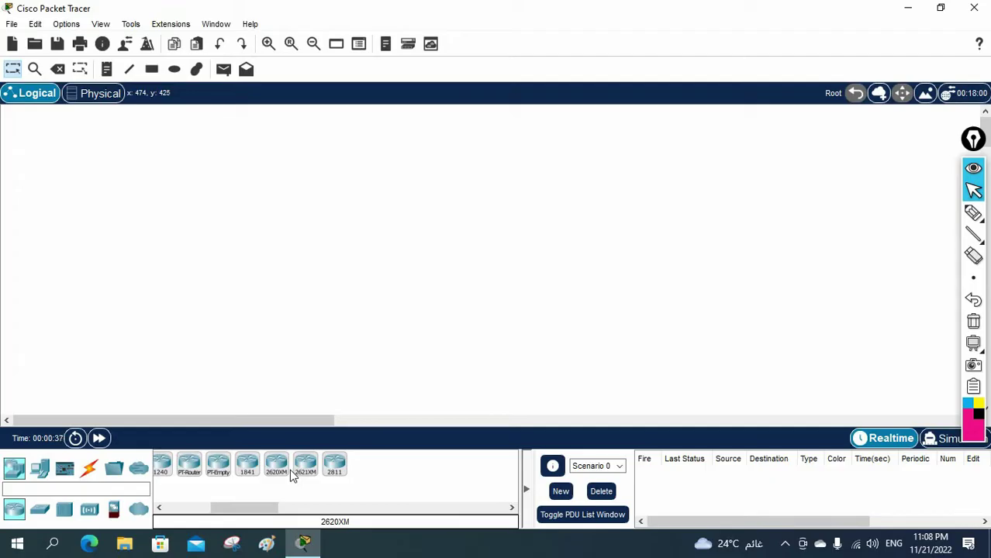
Place four 2811 routers in a diamond layout in the logical workspace
left_click(335, 467)
left_click(252, 195)
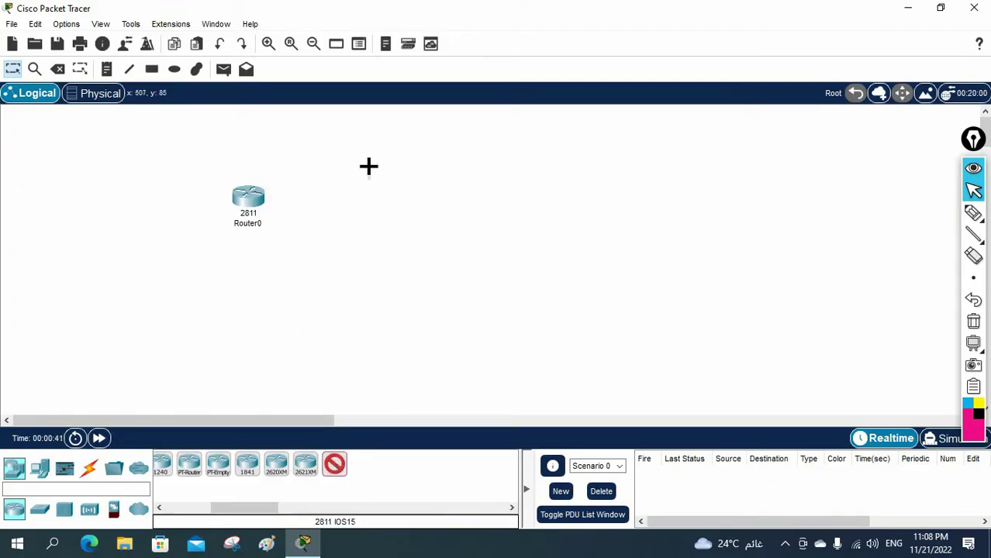
left_click(366, 145)
left_click(444, 215)
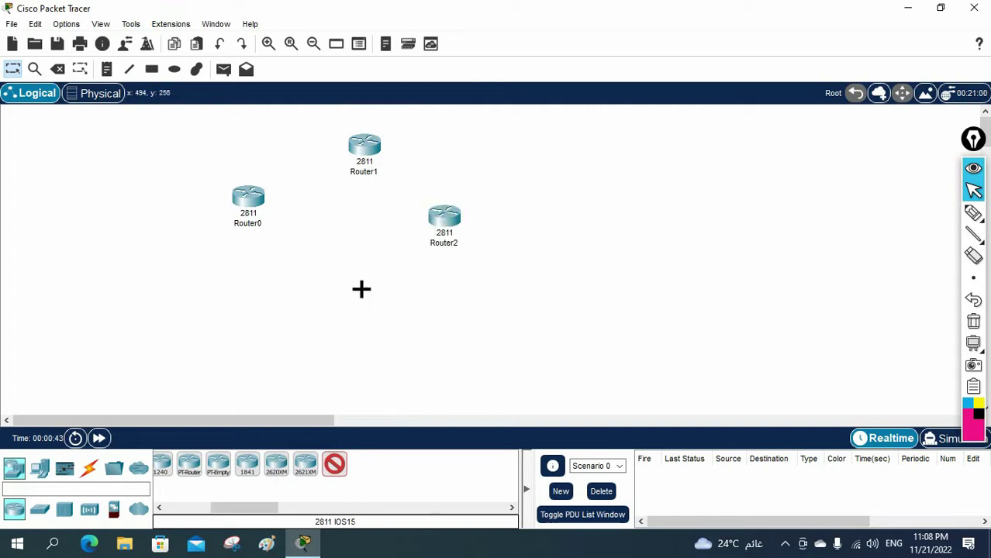
left_click(340, 296)
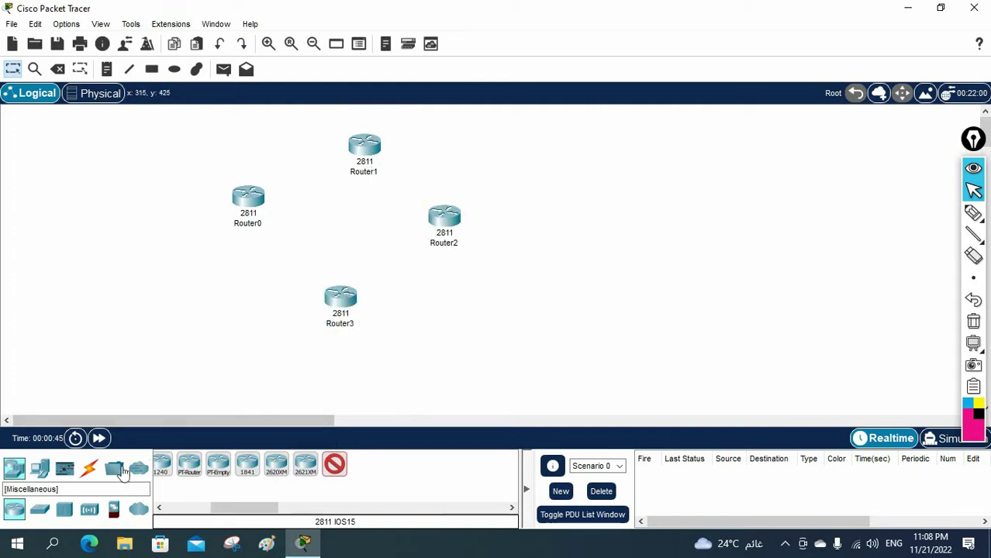
Link the four routers in a ring, Router0–Router1–Router2–Router3–Router0, using automatically chosen connections
left_click(89, 468)
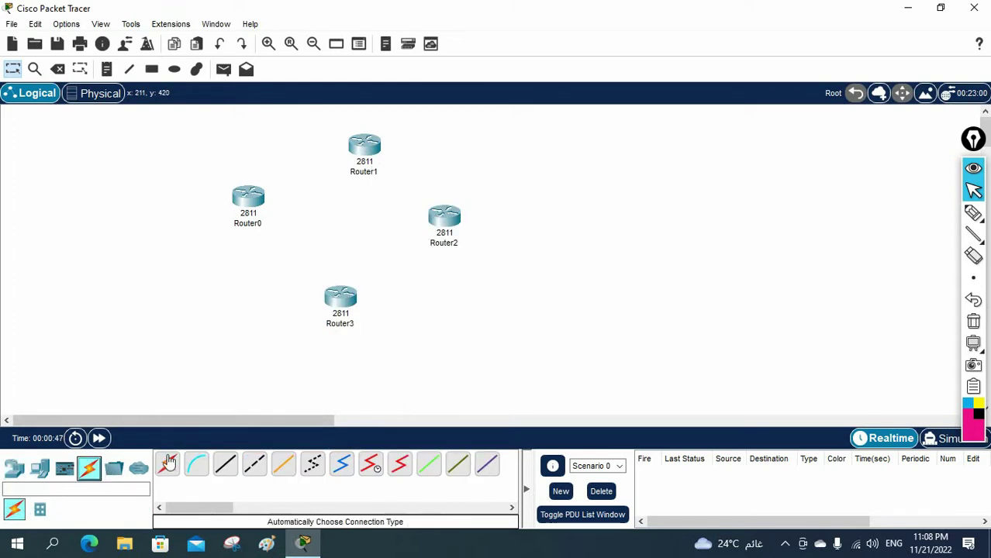
left_click(167, 464)
left_click(259, 199)
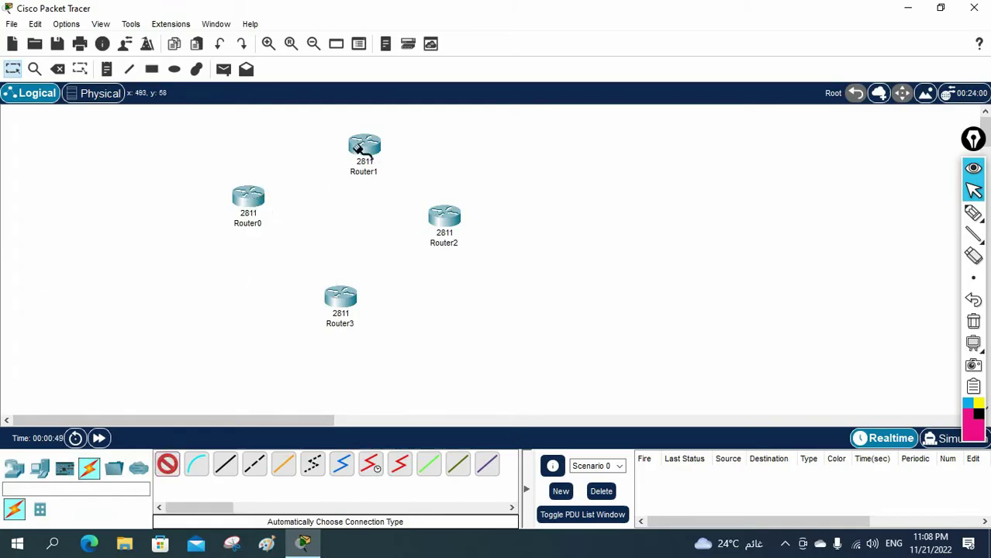
left_click(364, 147)
left_click(168, 463)
left_click(365, 146)
left_click(445, 219)
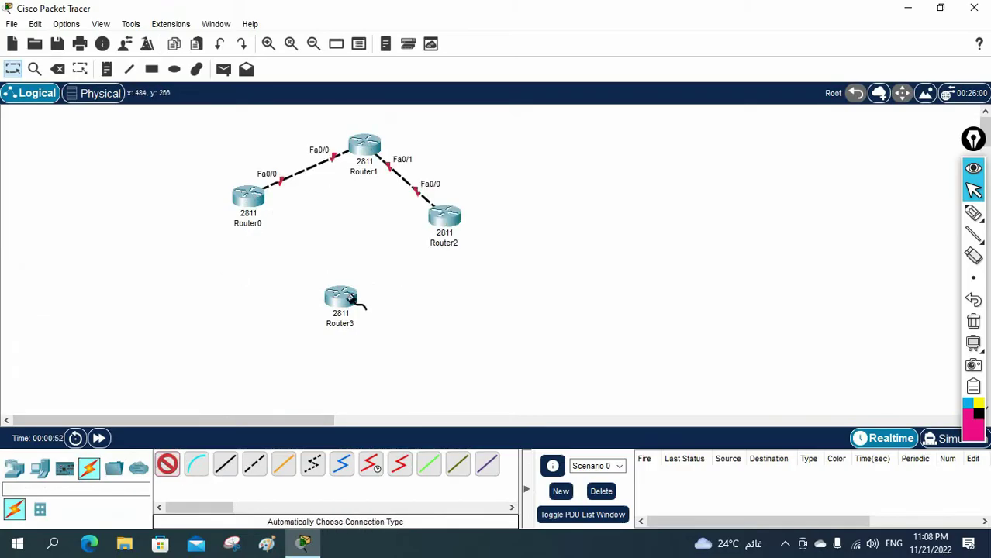
left_click(439, 230)
left_click(249, 200)
left_click(324, 301)
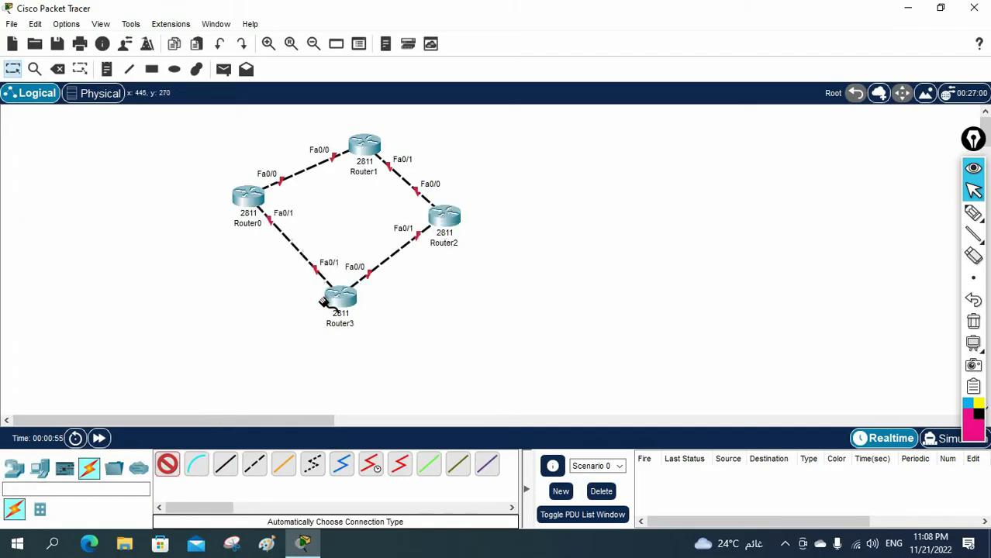
Add two 2960 switches, one on the outer side of Router0 and one on the outer side of Router2
left_click(15, 468)
left_click(40, 509)
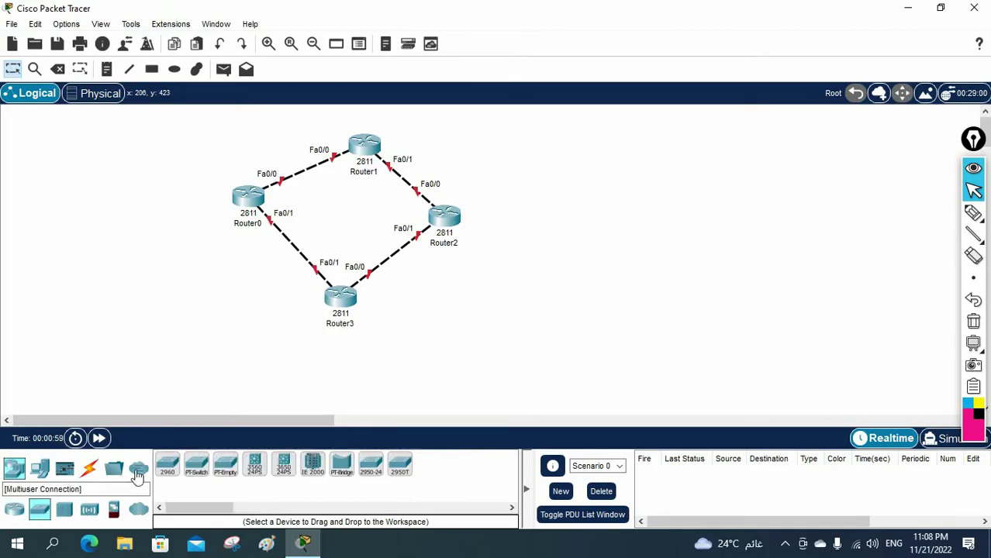
left_click(166, 465)
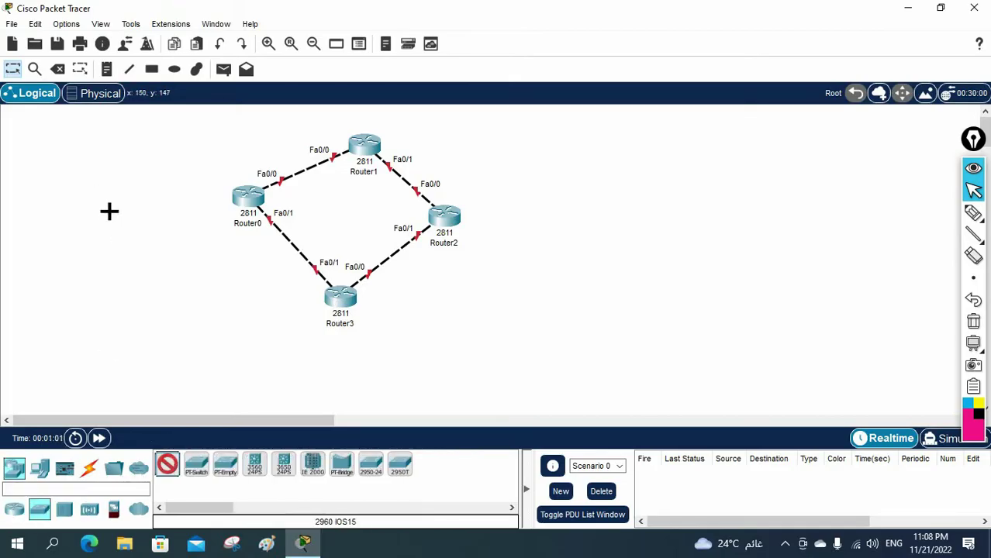
left_click(109, 211)
left_click(587, 218)
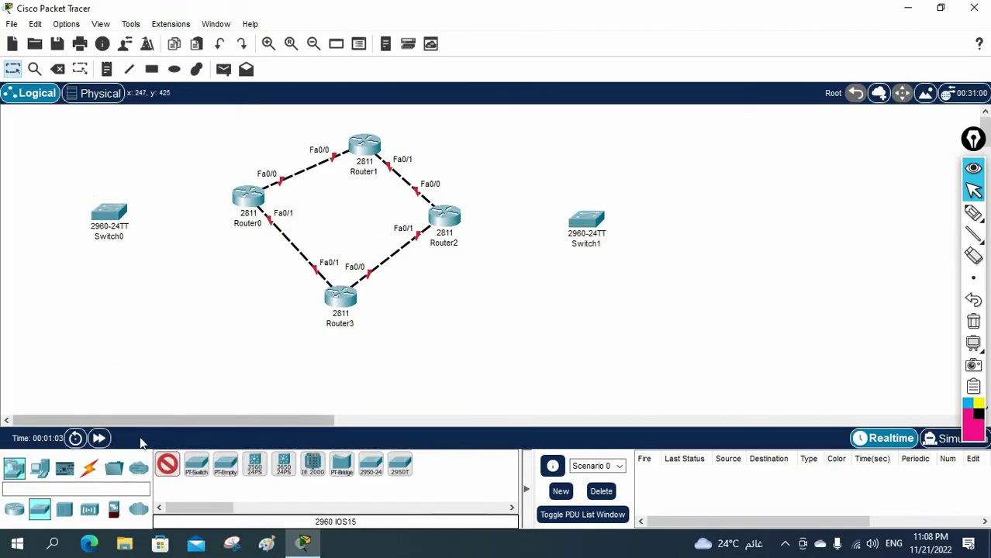
Add two PCs, one beside Switch0 and one beside Switch1, on the outer ends of the topology
left_click(39, 468)
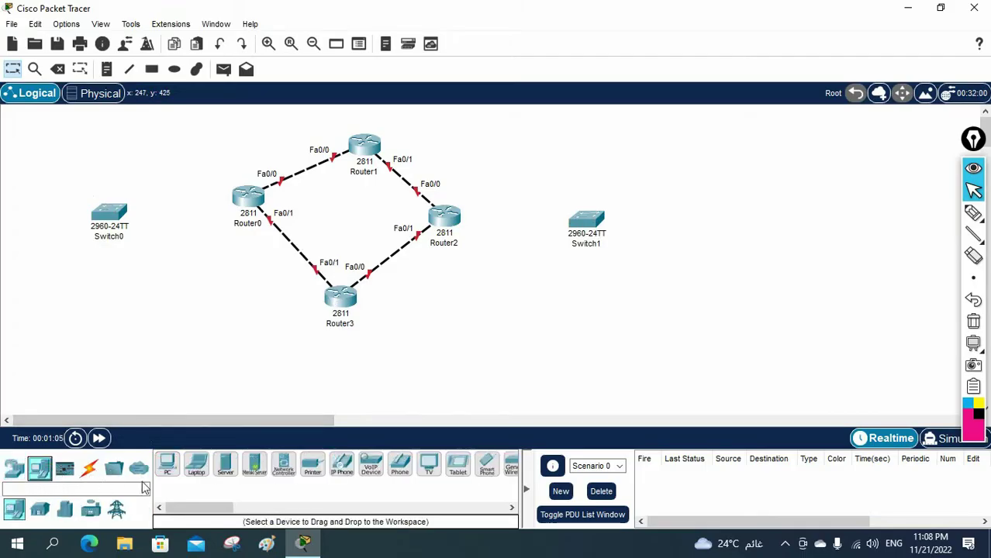
left_click_drag(167, 465, 34, 224)
left_click_drag(166, 465, 542, 248)
left_click_drag(687, 225, 687, 225)
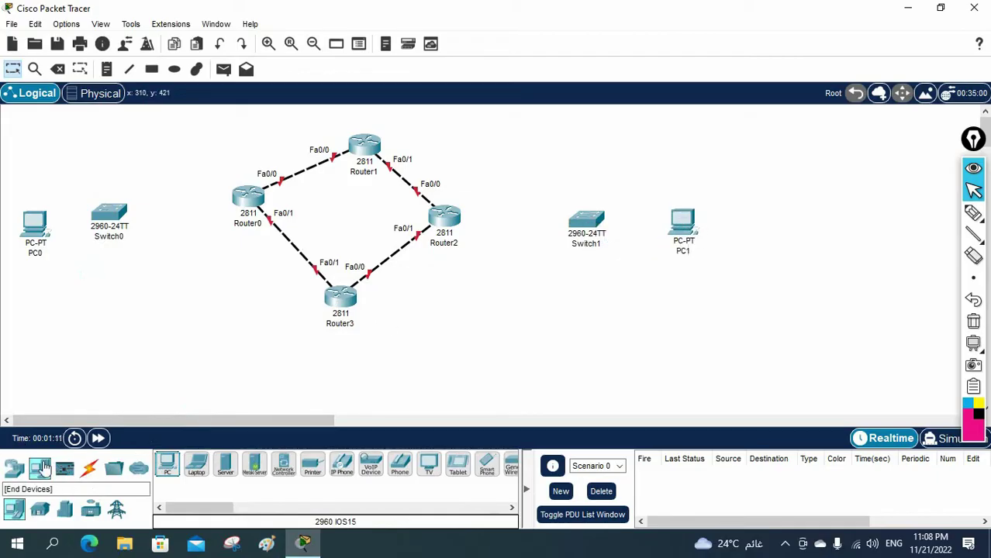
Connect Switch0 to PC0 and Switch1 to PC1 using automatically chosen connections
left_click(90, 467)
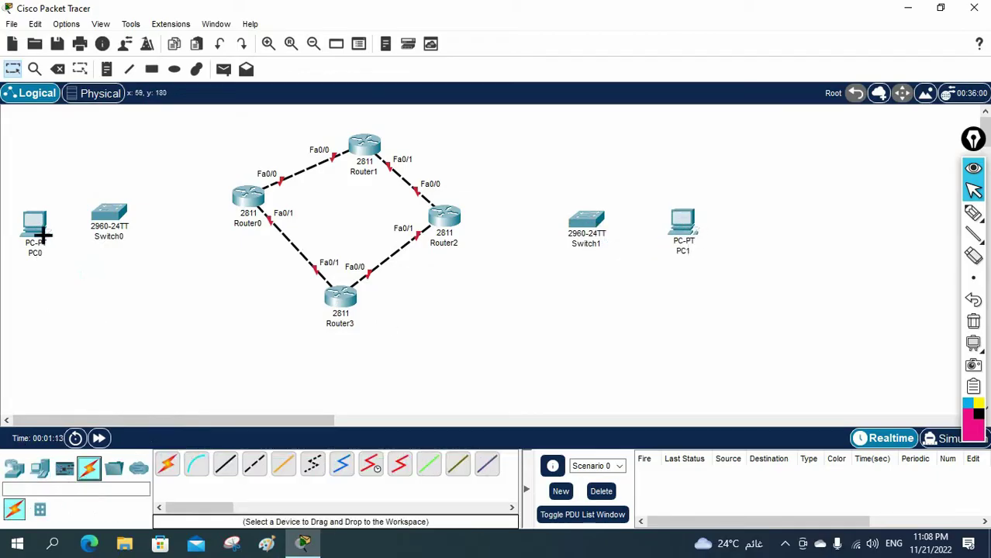
left_click(167, 466)
left_click(107, 217)
left_click(35, 223)
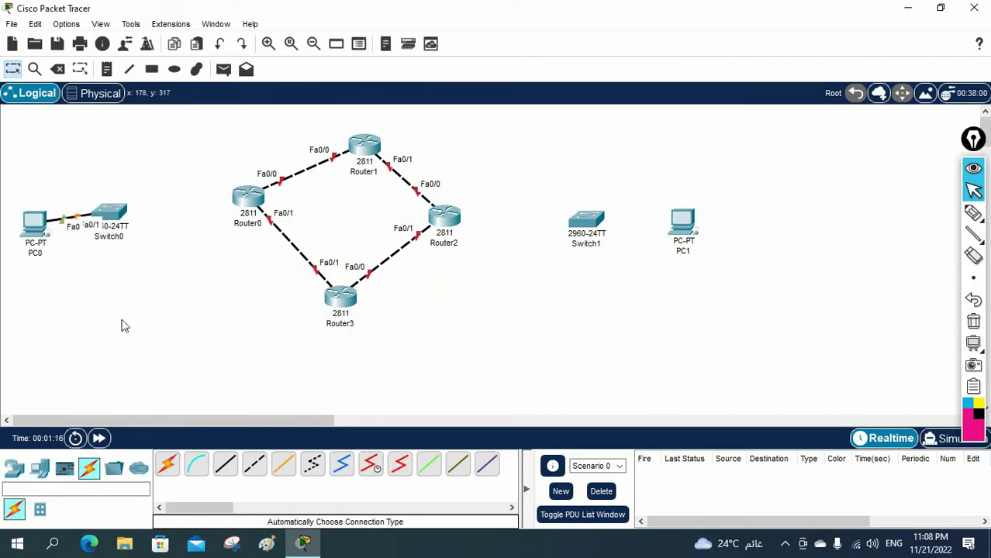
left_click(166, 466)
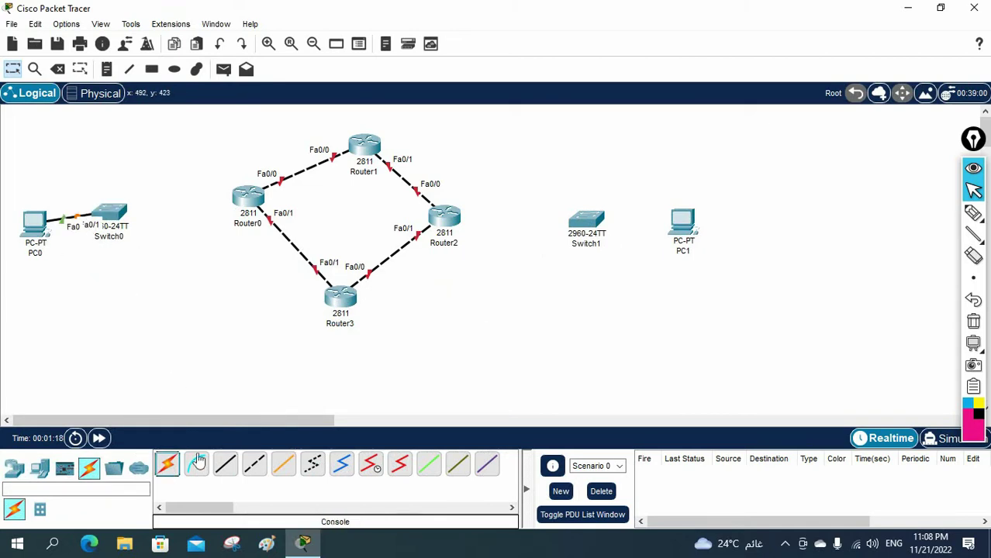
left_click(601, 222)
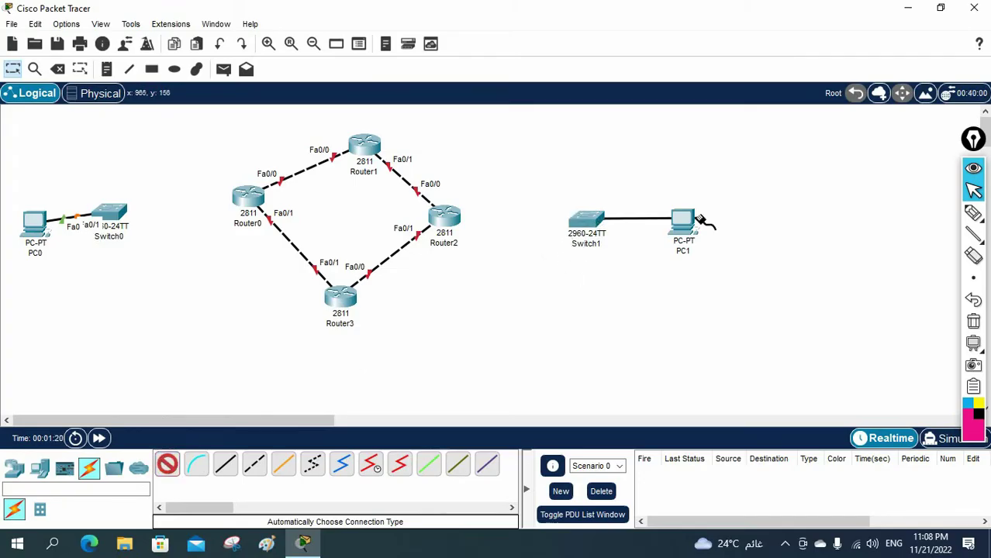
left_click(682, 221)
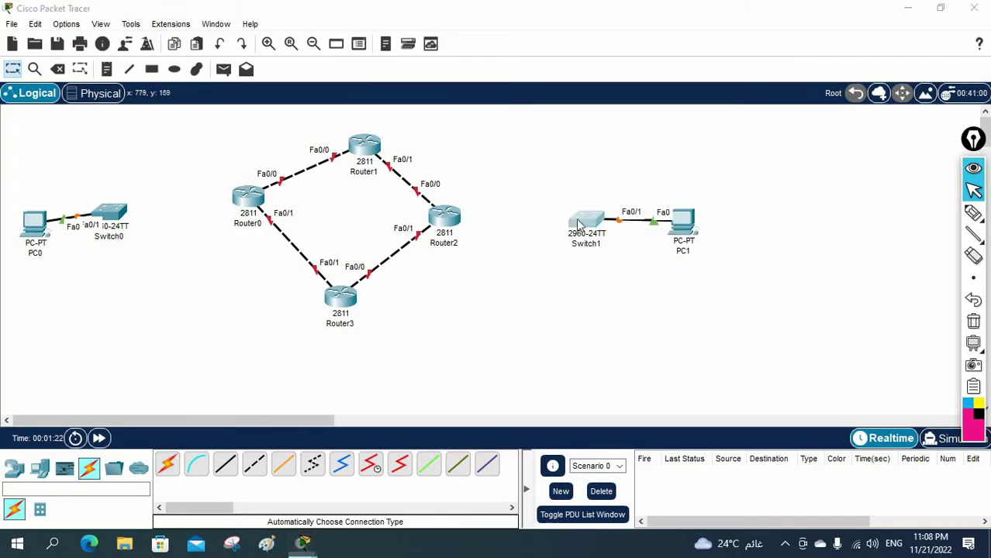
Rearrange the topology by moving the switches closer to the routers, widening the router diamond, and shifting the PCs outward
left_click(581, 224)
left_click(732, 18)
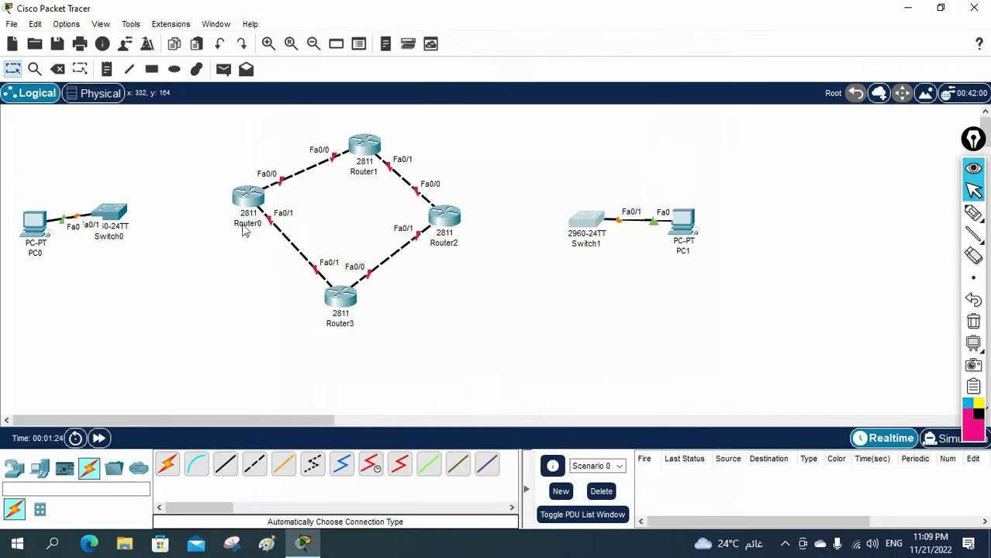
left_click_drag(113, 215, 173, 207)
left_click_drag(18, 231, 6, 213)
left_click_drag(178, 208, 157, 211)
left_click_drag(569, 225, 514, 228)
left_click_drag(368, 150, 343, 129)
left_click_drag(247, 198, 223, 219)
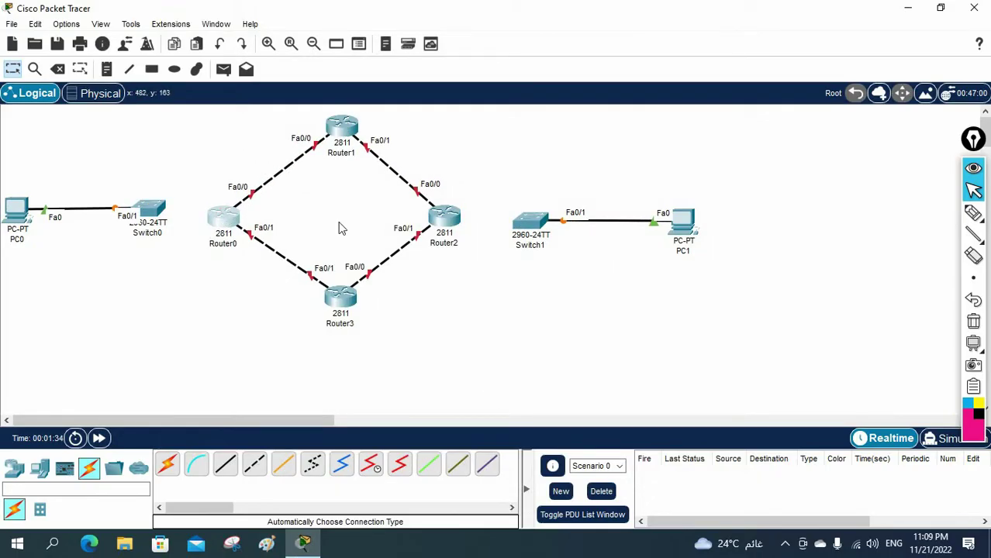
left_click_drag(446, 221, 468, 221)
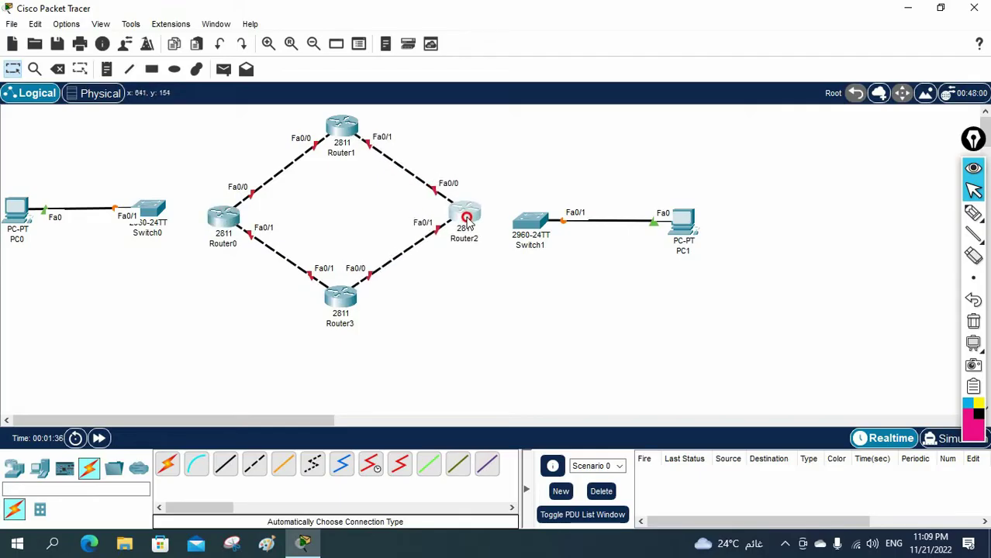
left_click_drag(336, 305, 338, 311)
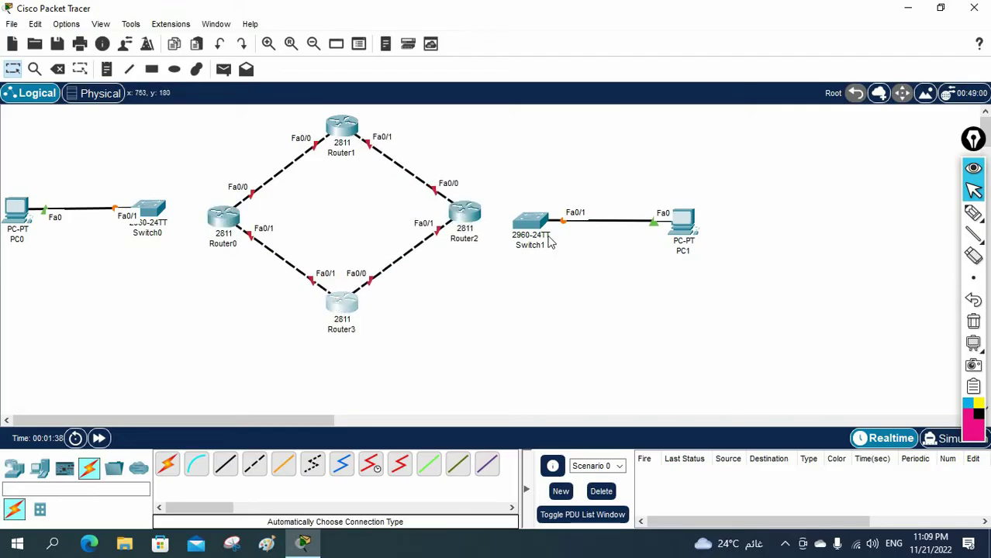
left_click_drag(689, 227, 721, 223)
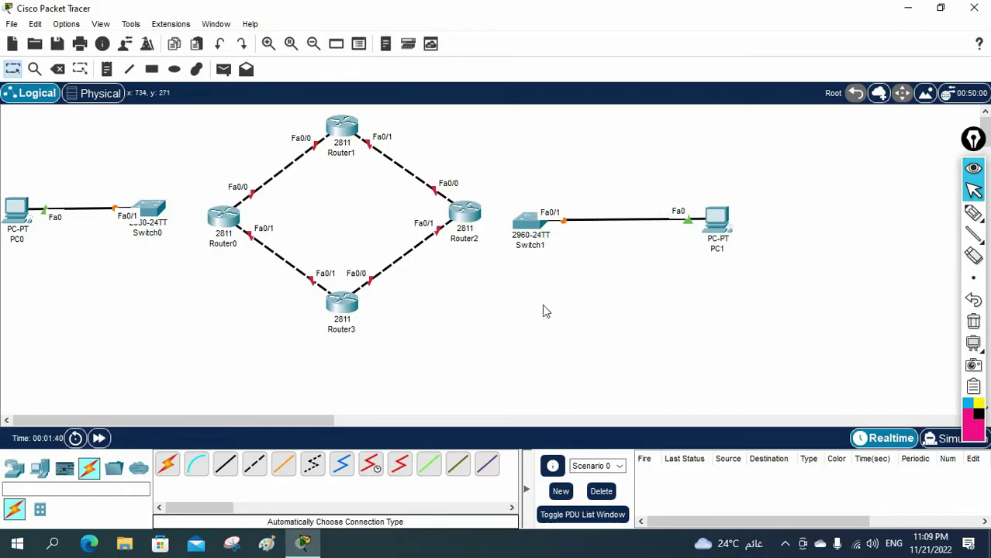
Rename Switch0 as SW1 and Switch1 as SW2
left_click(150, 233)
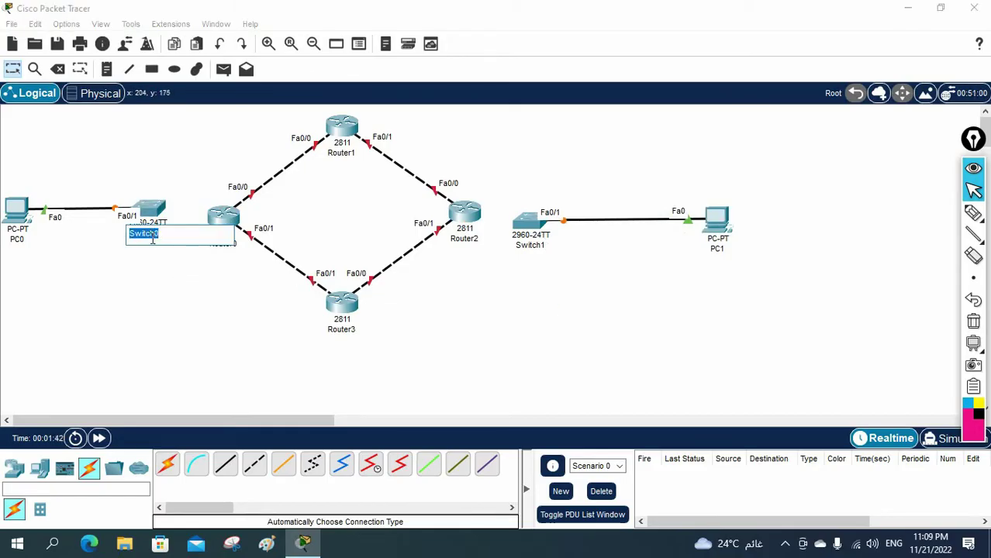
type("SW1")
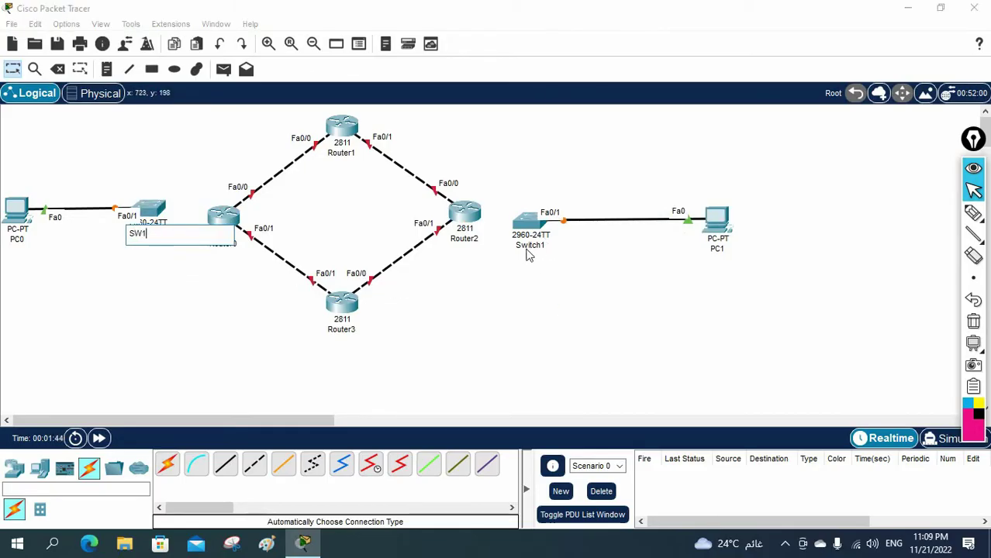
left_click(528, 245)
type("SW2")
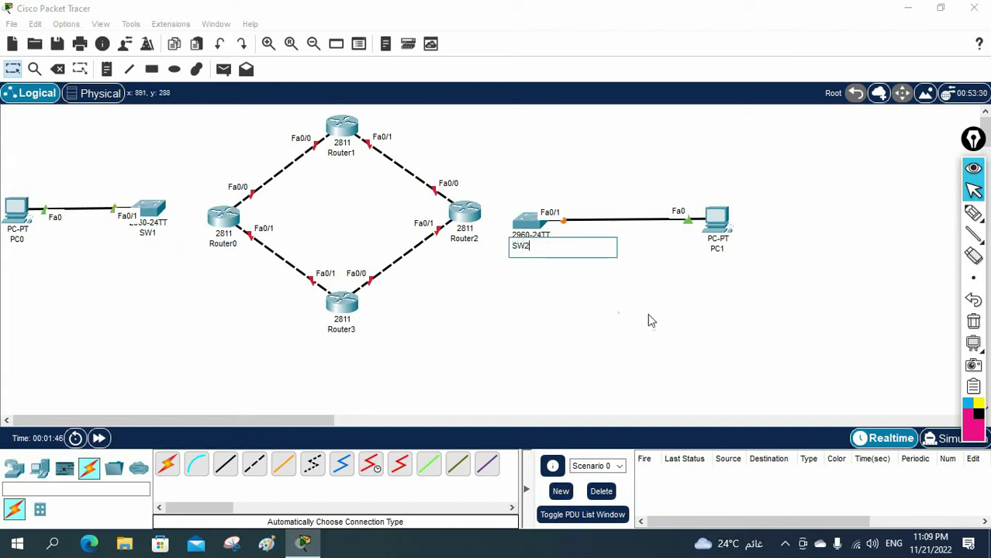
left_click(649, 319)
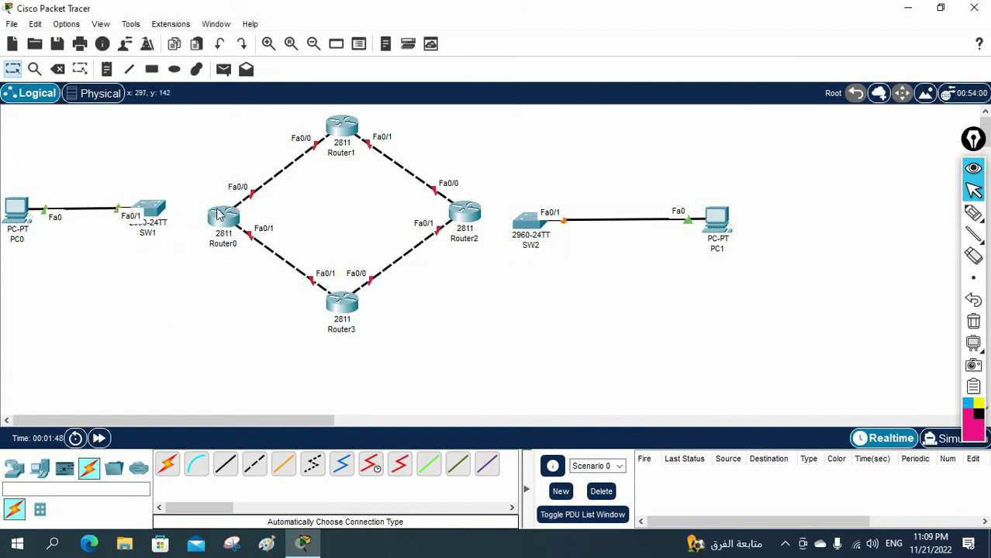
Power off Router0, install an NM-2FE2W module in its large network module slot, and power it back on
left_click(218, 221)
left_click(425, 85)
left_click(700, 17)
left_click(672, 189)
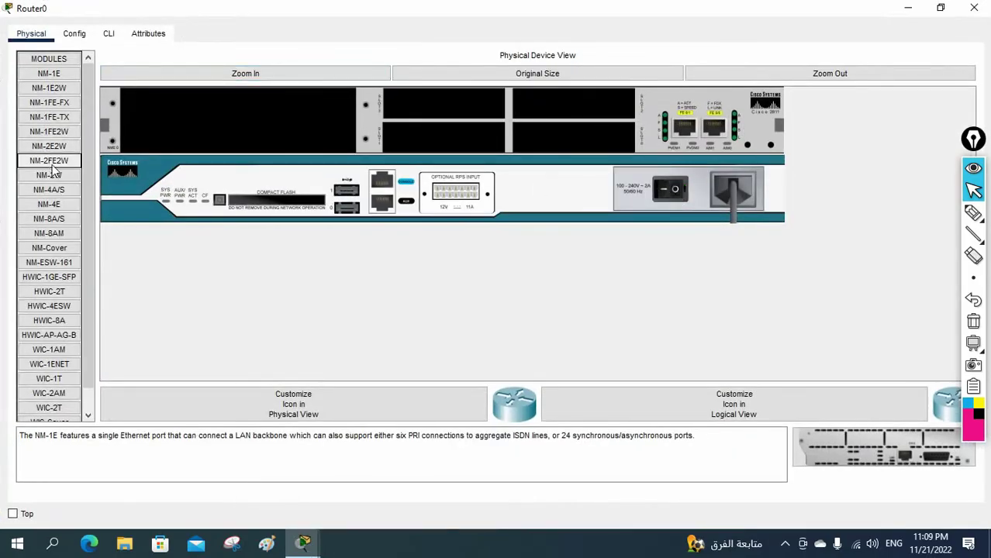
left_click_drag(60, 133, 324, 142)
left_click_drag(263, 134, 66, 147)
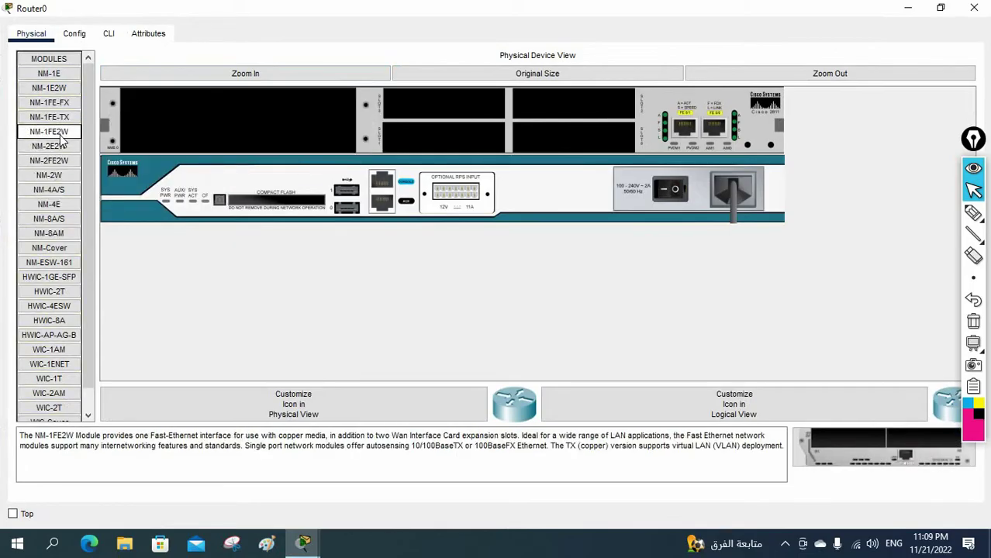
left_click_drag(64, 137, 293, 152)
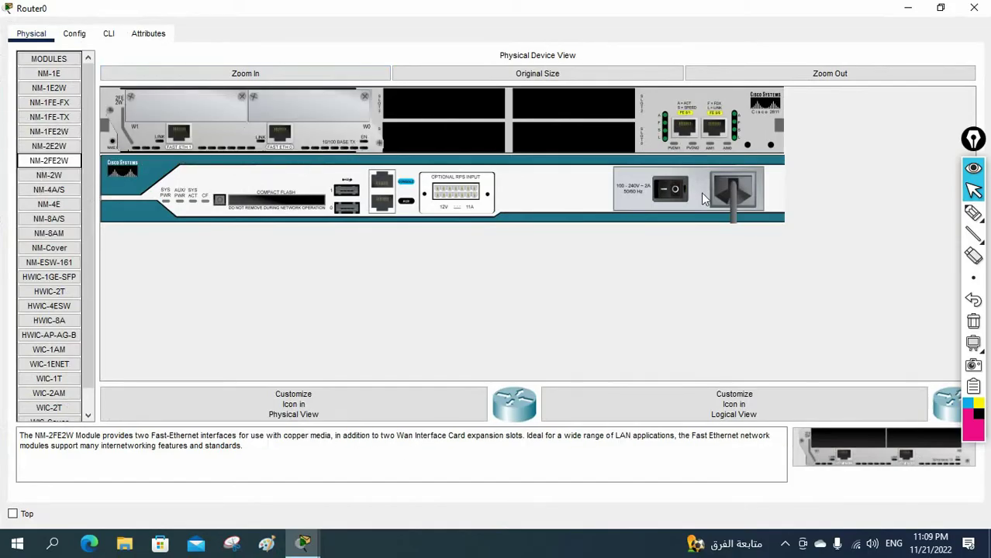
left_click(676, 189)
left_click(973, 8)
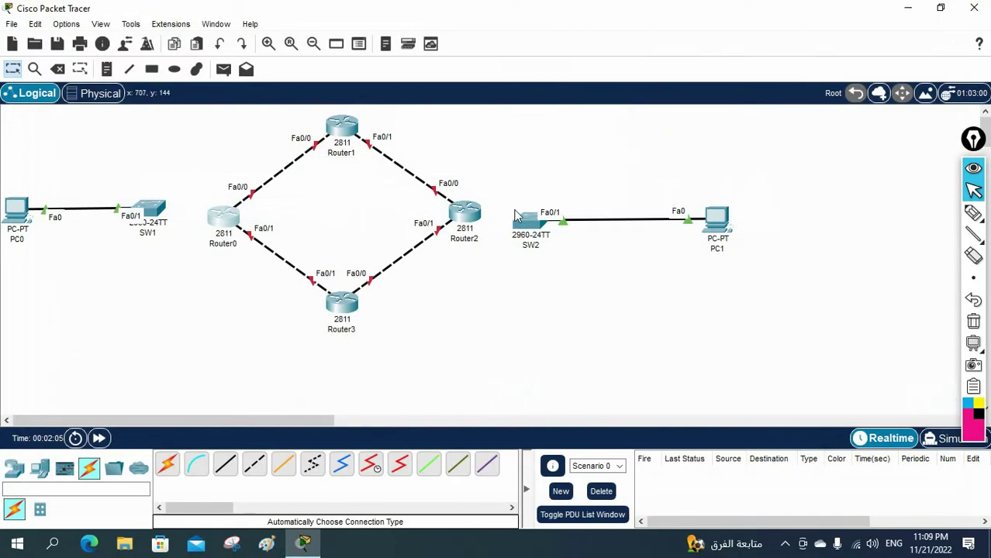
With Router2 powered off, install an NM-2FE2W module in its large network module slot and restore the power
left_click(471, 220)
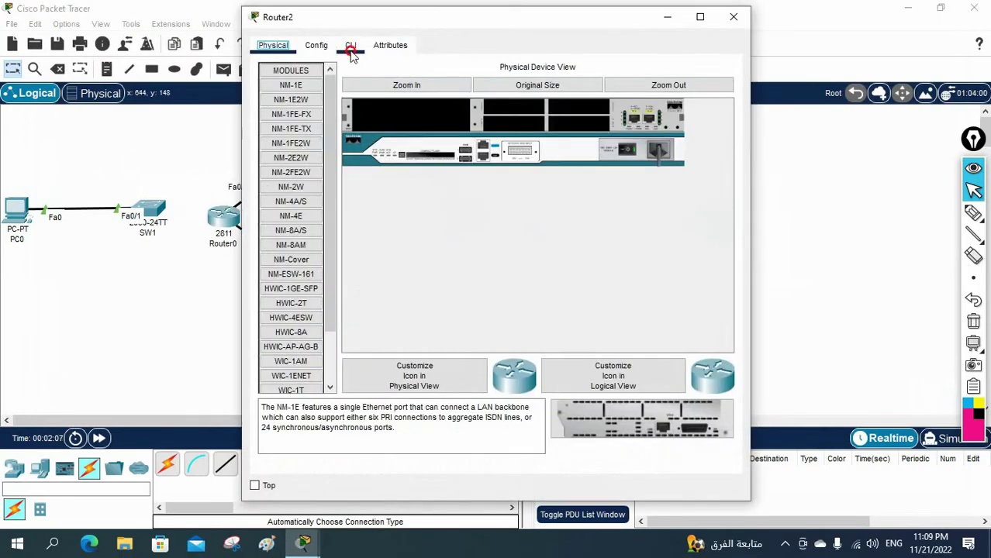
left_click(350, 45)
left_click(699, 17)
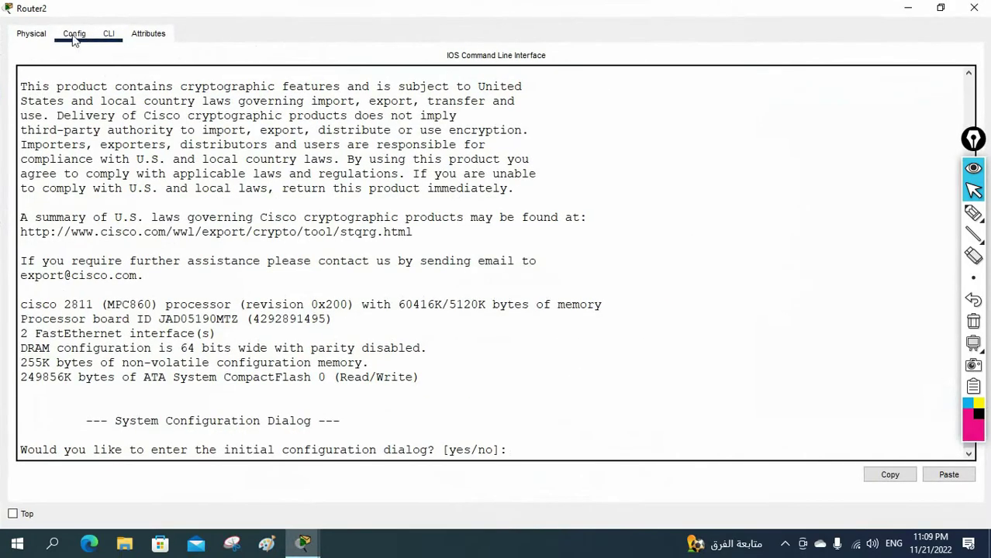
left_click(74, 38)
left_click(33, 35)
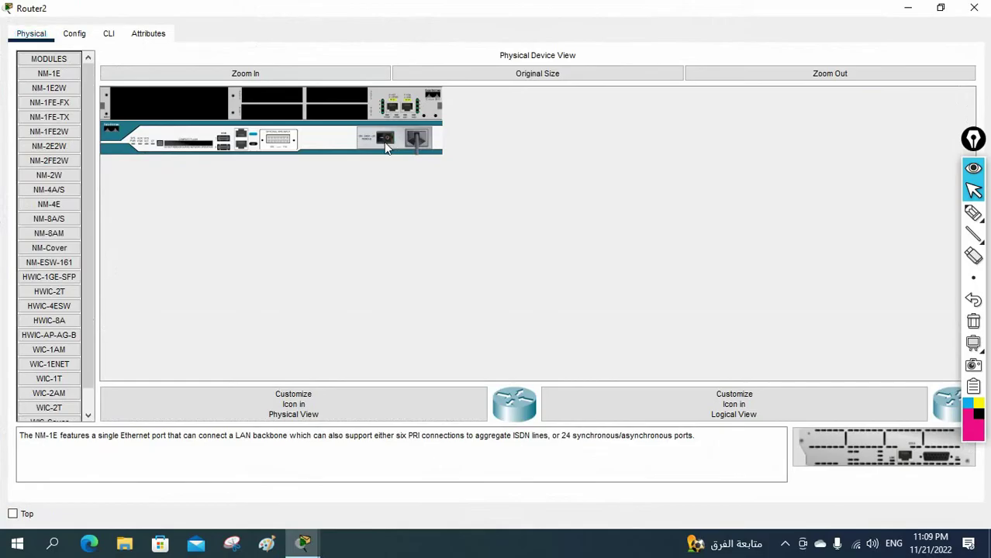
left_click_drag(49, 132, 159, 109)
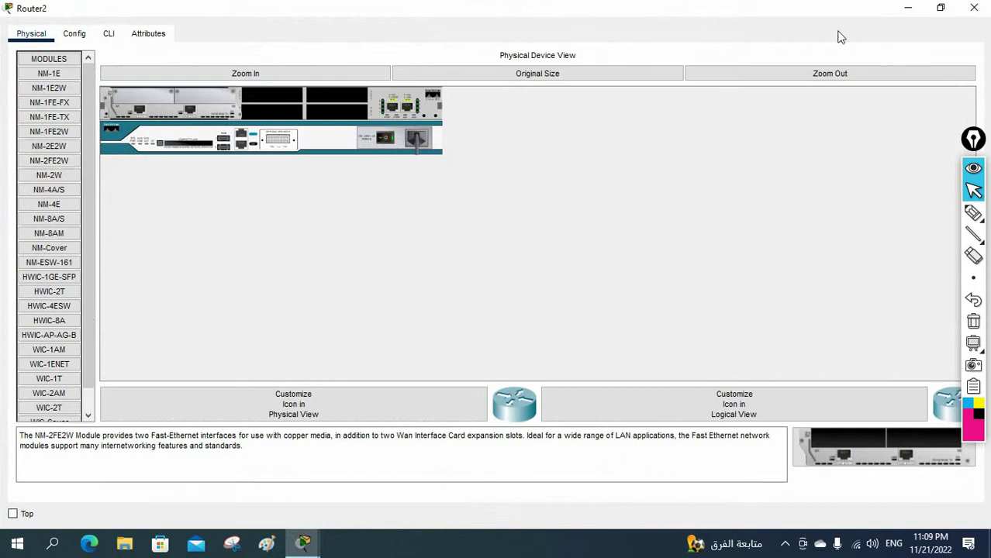
left_click(974, 8)
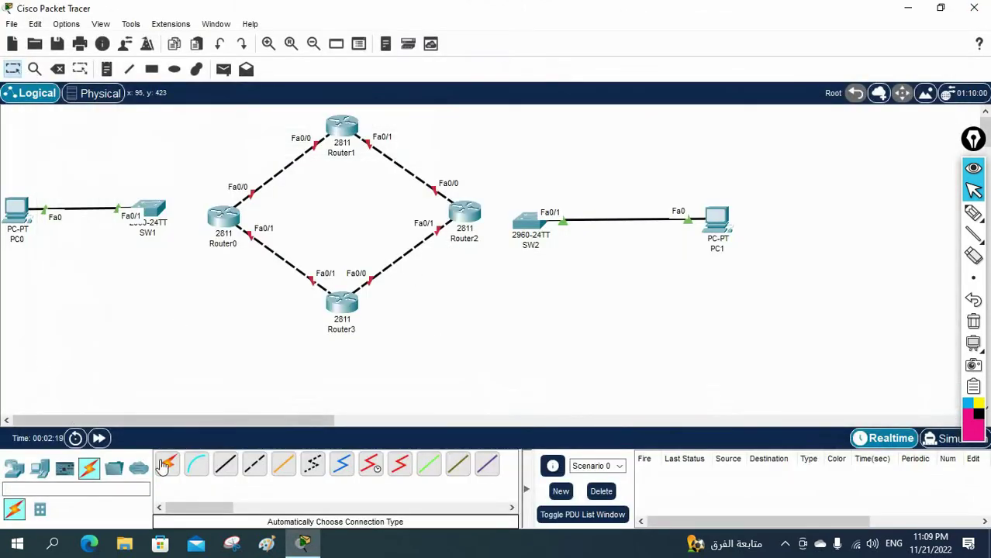
Connect SW1 to Router0 and Router2 to SW2 using automatically chosen connection types
left_click(168, 463)
left_click(151, 212)
left_click(225, 216)
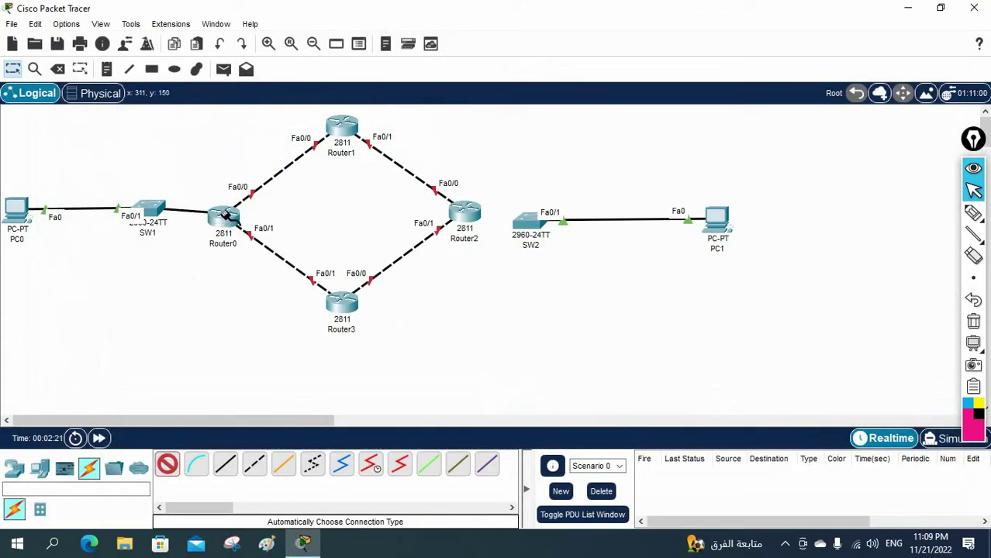
left_click(167, 464)
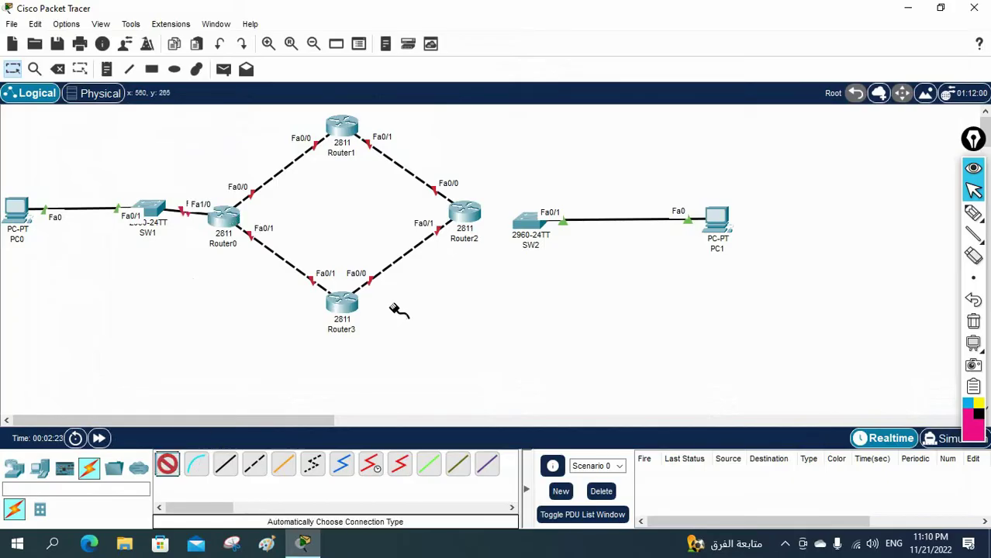
left_click(465, 215)
left_click(529, 223)
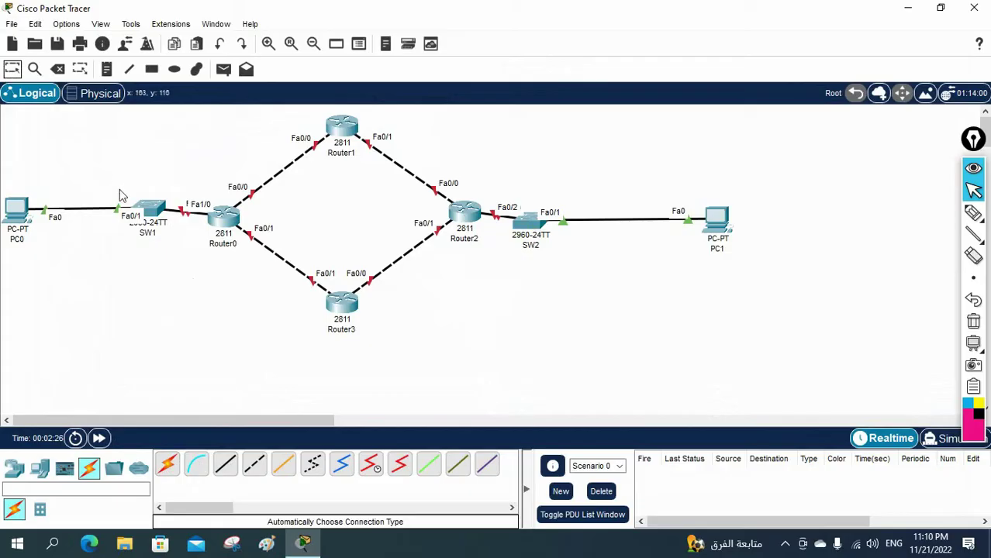
Move SW1 and SW2 away from their routers and align PC0 and PC1 with the switch links
left_click_drag(152, 217, 99, 223)
left_click_drag(14, 216, 21, 221)
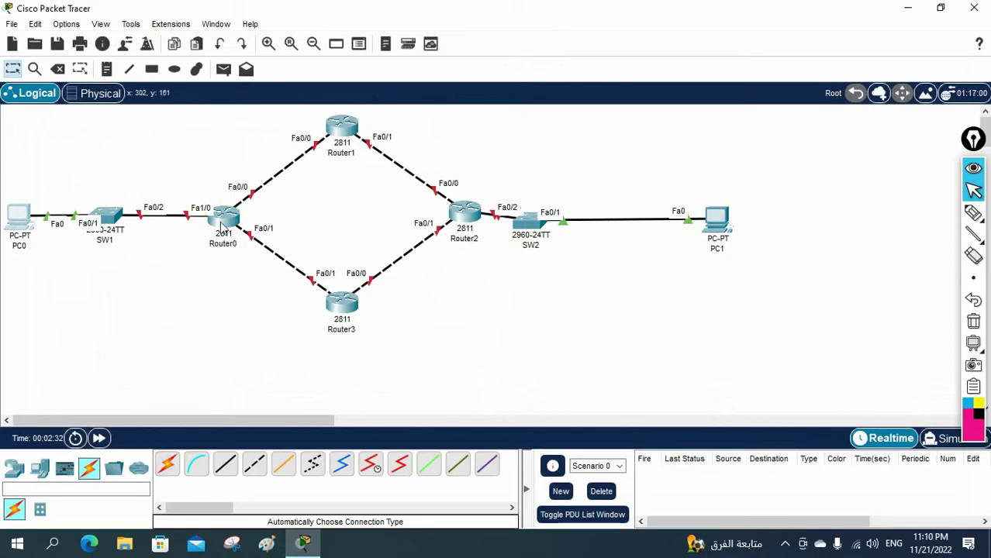
left_click_drag(531, 227, 574, 216)
left_click_drag(721, 227, 720, 217)
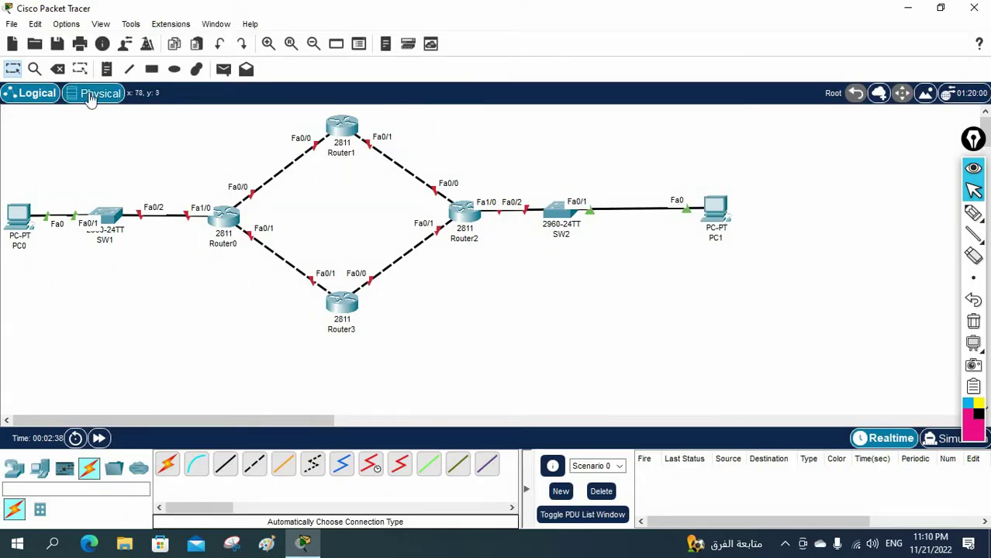
Rename Router0, Router1, Router2 and Router3 as R1, R2, R3 and R4
left_click(106, 69)
left_click(12, 69)
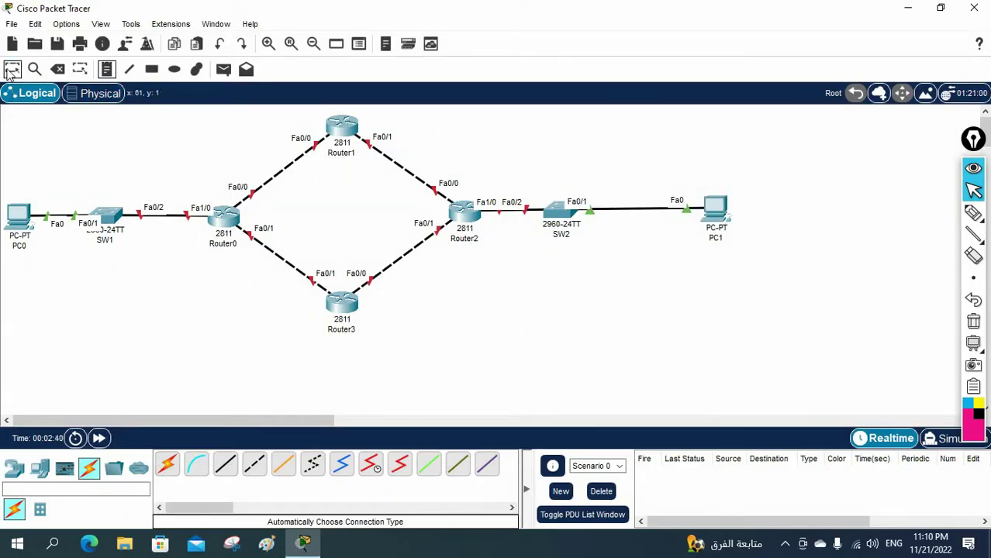
left_click(223, 244)
double_click(223, 244)
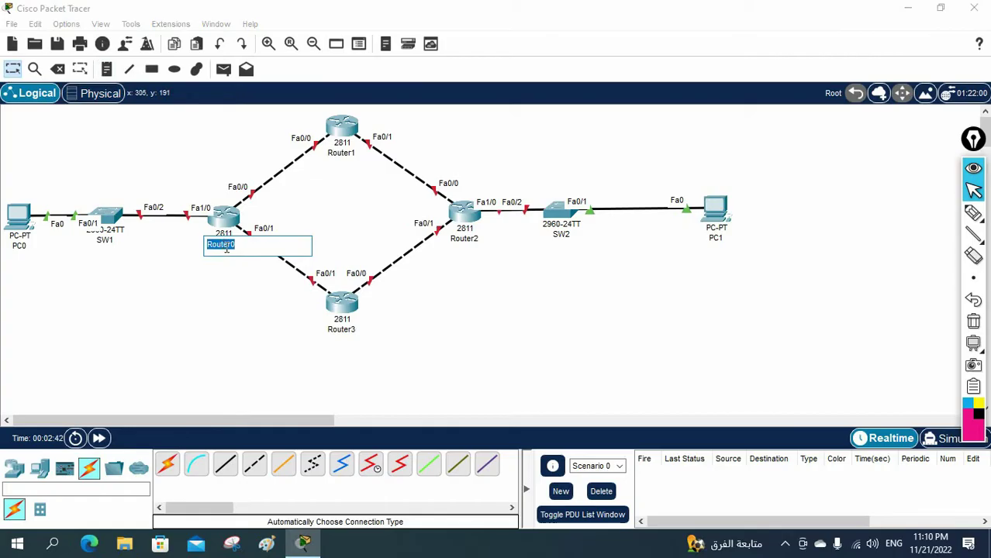
type("R1")
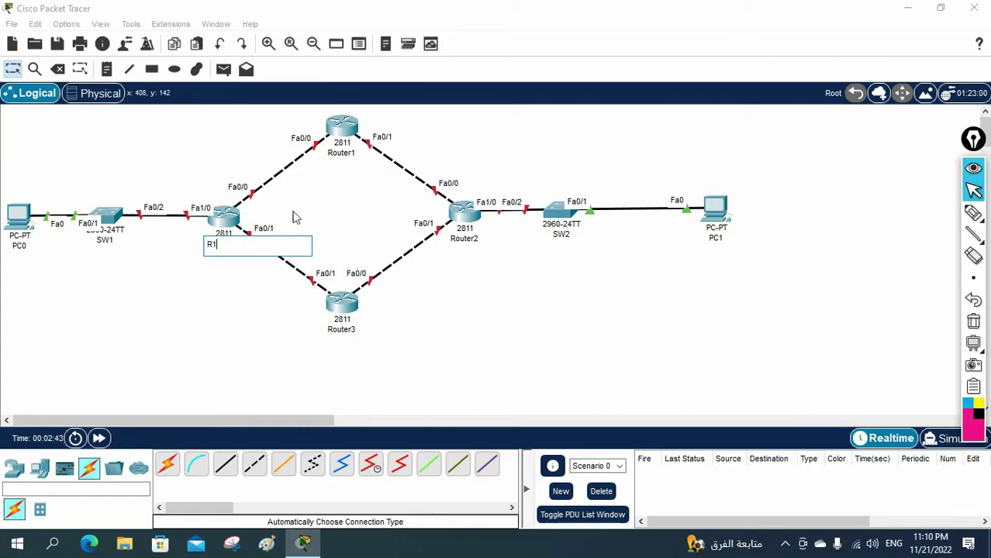
double_click(346, 154)
type("R2")
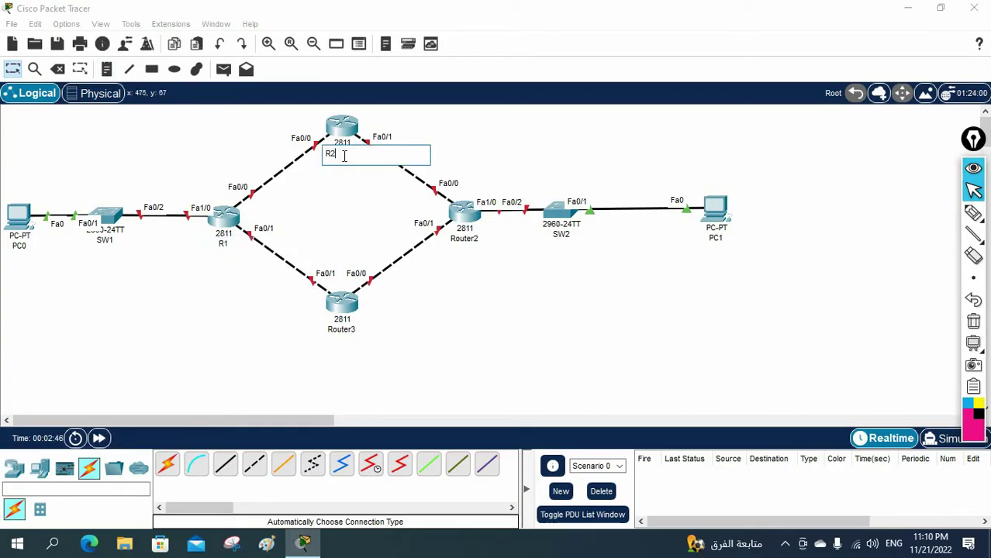
double_click(476, 238)
type("R3")
double_click(344, 330)
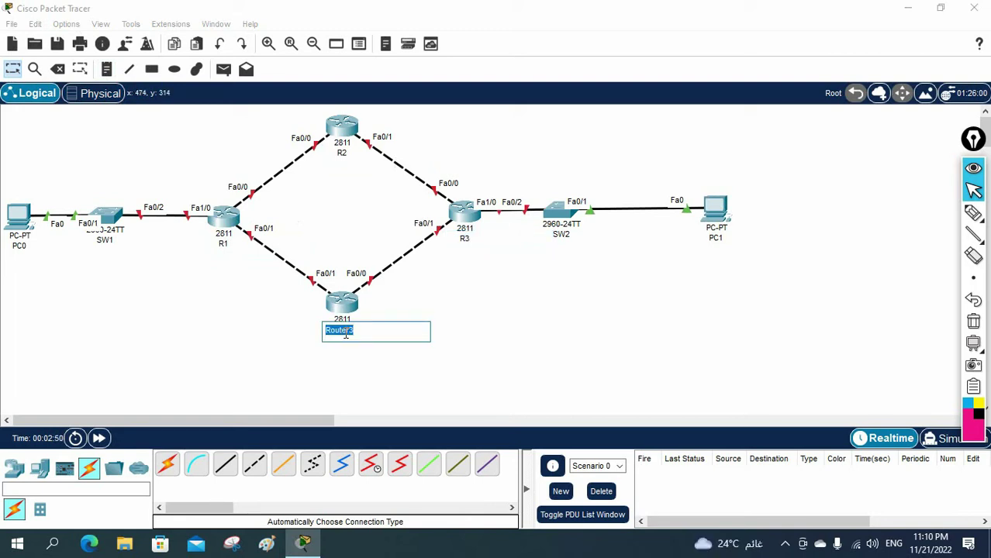
type("R4")
left_click(497, 341)
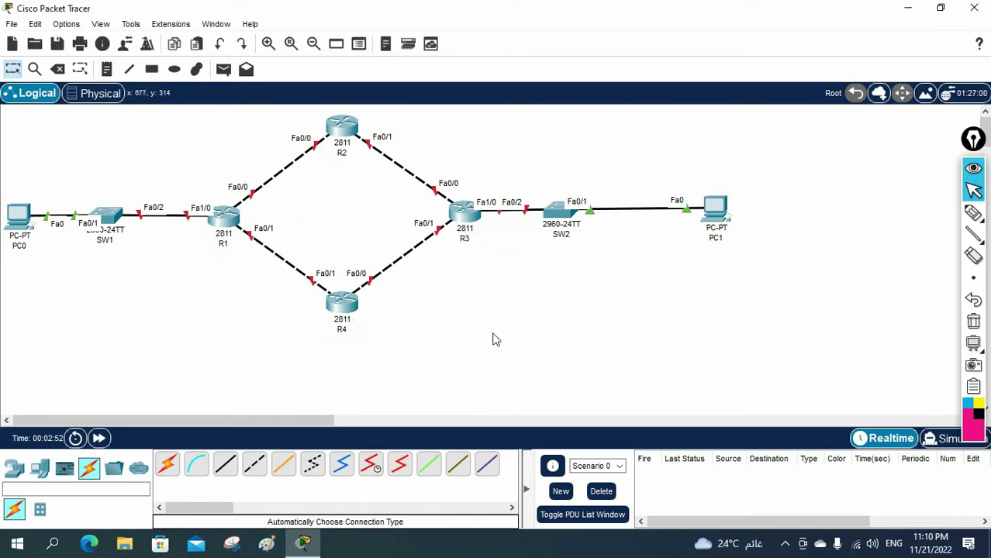
Label the R1–R2 link with notes 192.168.12.1 at R1 and 192.168.12.2 at R2, placed above the cable beside their interfaces
left_click(106, 69)
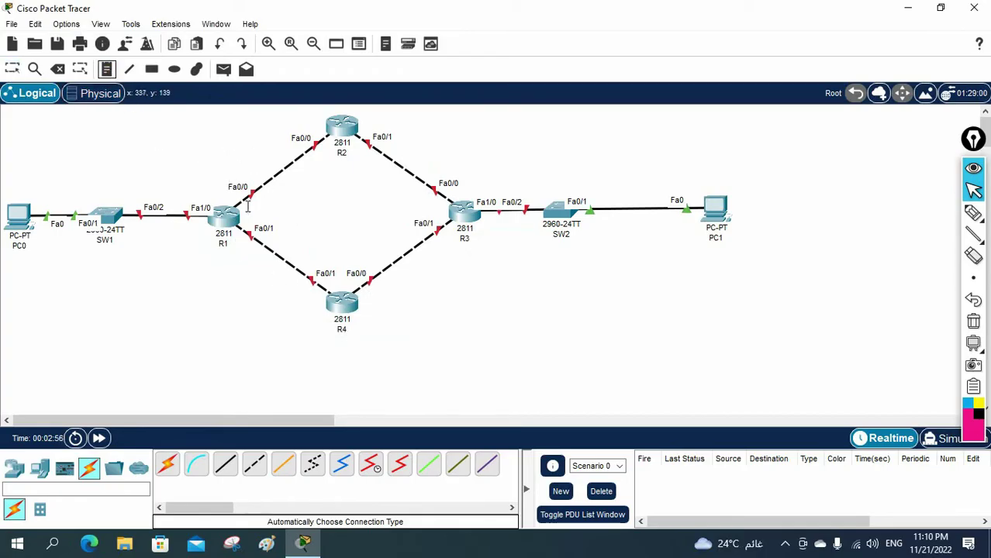
left_click(245, 205)
type("192.168.12.1")
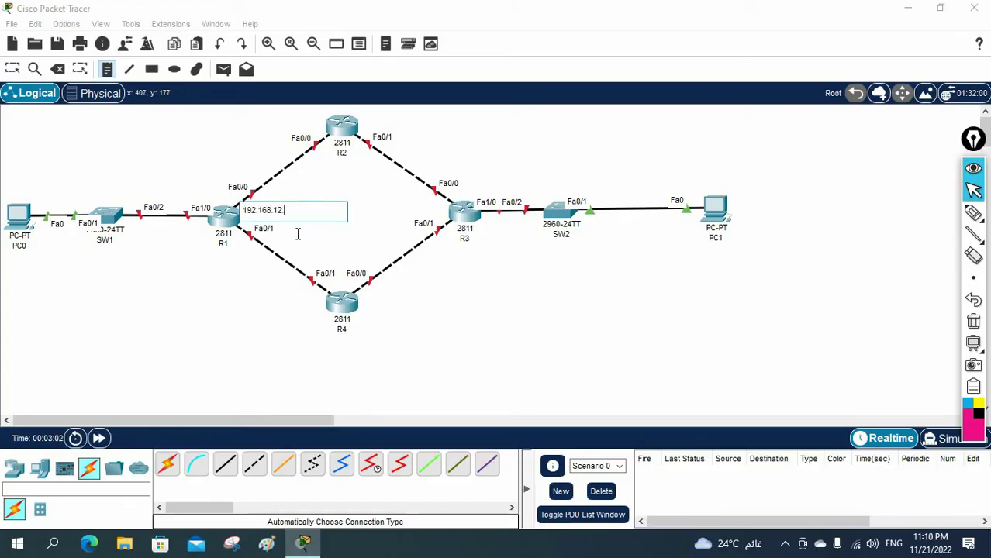
left_click(277, 121)
type("192.168.12.2")
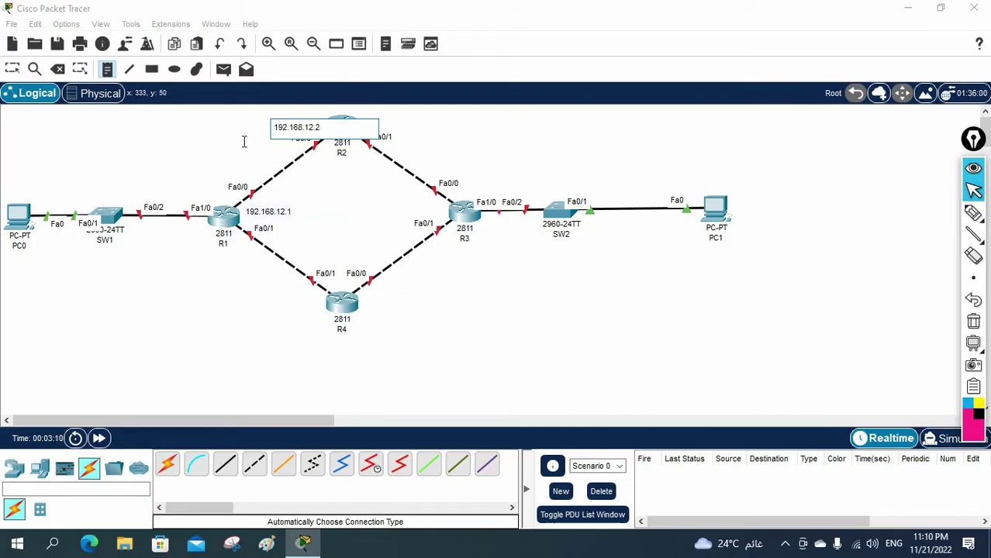
key("Escape")
left_click_drag(284, 130, 257, 138)
left_click_drag(258, 214, 195, 179)
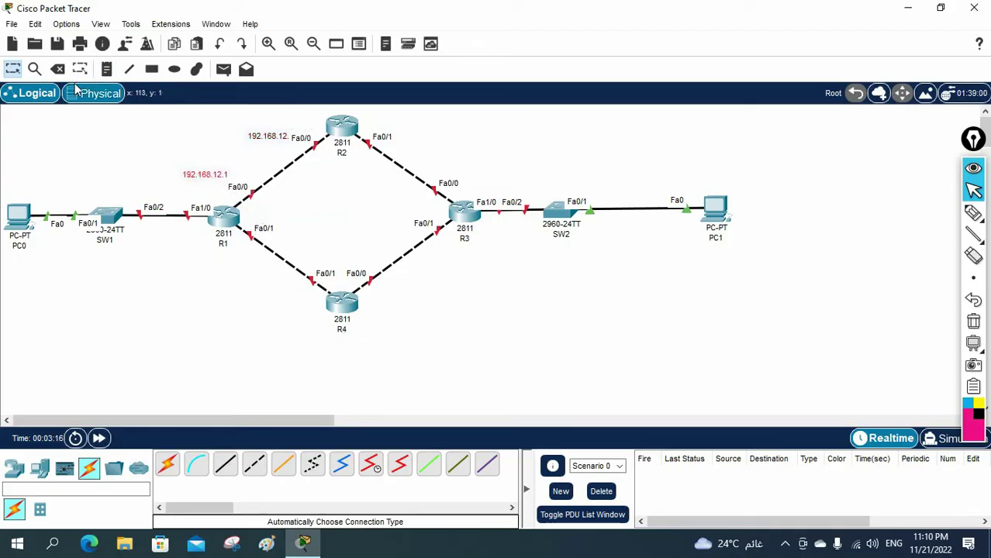
Add the note 192.168.1.1 below R1's Fa1/0 link to SW1 and shift it clear of the router
left_click(106, 69)
left_click(158, 227)
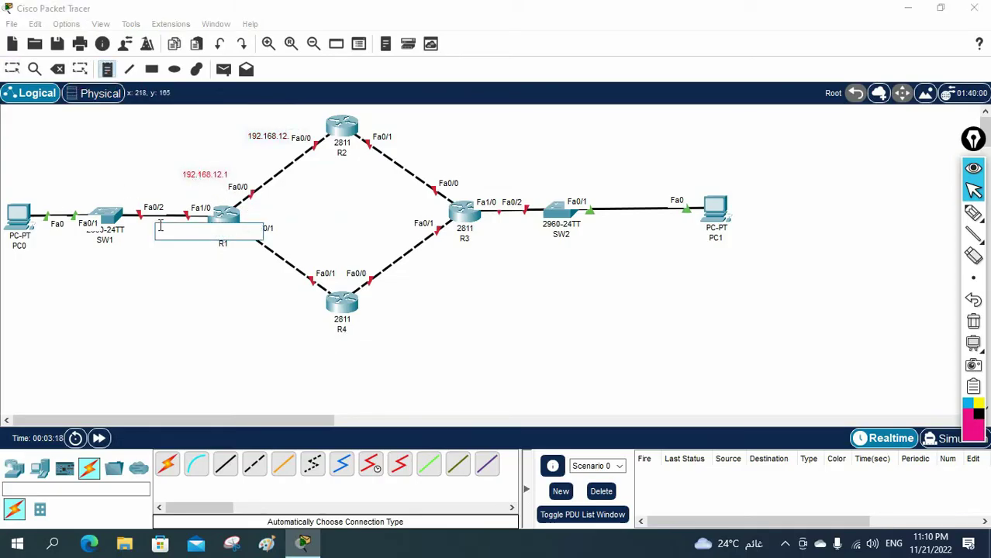
type("192.168.1.1")
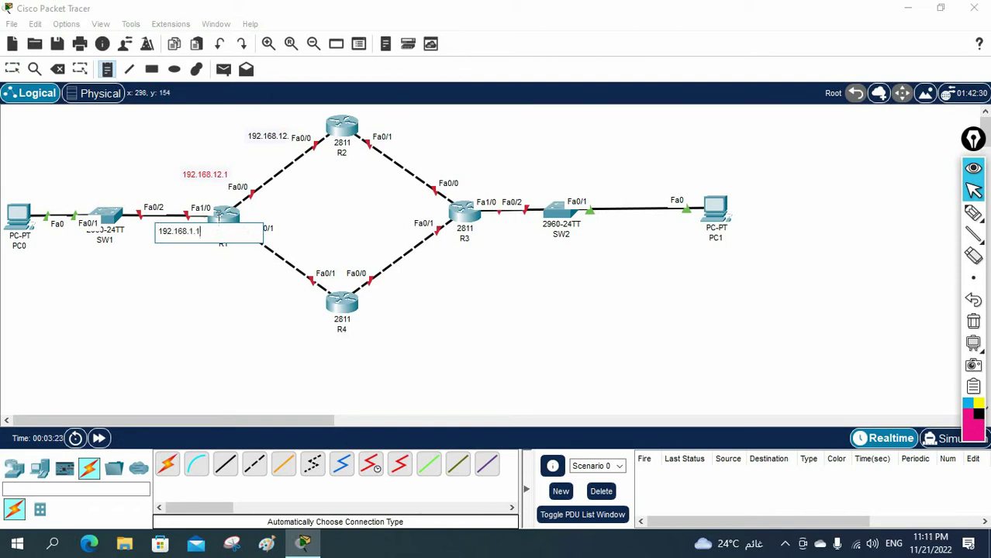
left_click(327, 397)
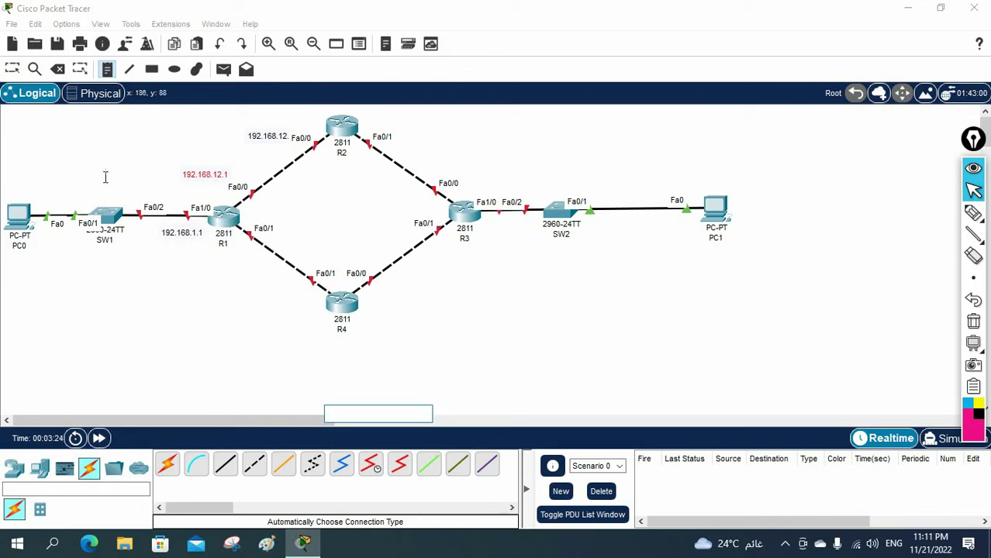
left_click(12, 69)
left_click_drag(194, 236, 186, 233)
Add the note 192.168.2.1 below R3's Fa1/0 link to SW2
left_click(106, 69)
left_click(501, 223)
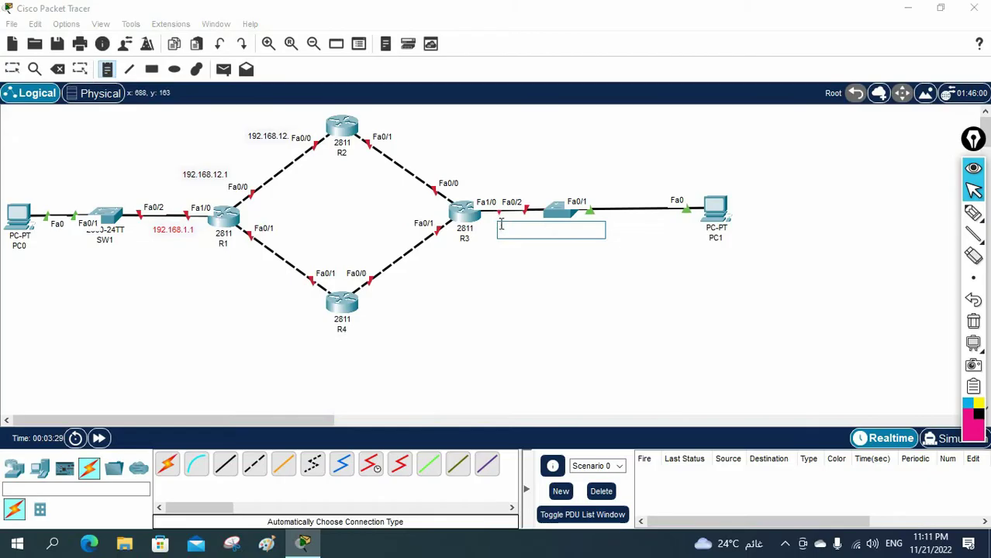
type("192.168.2.1")
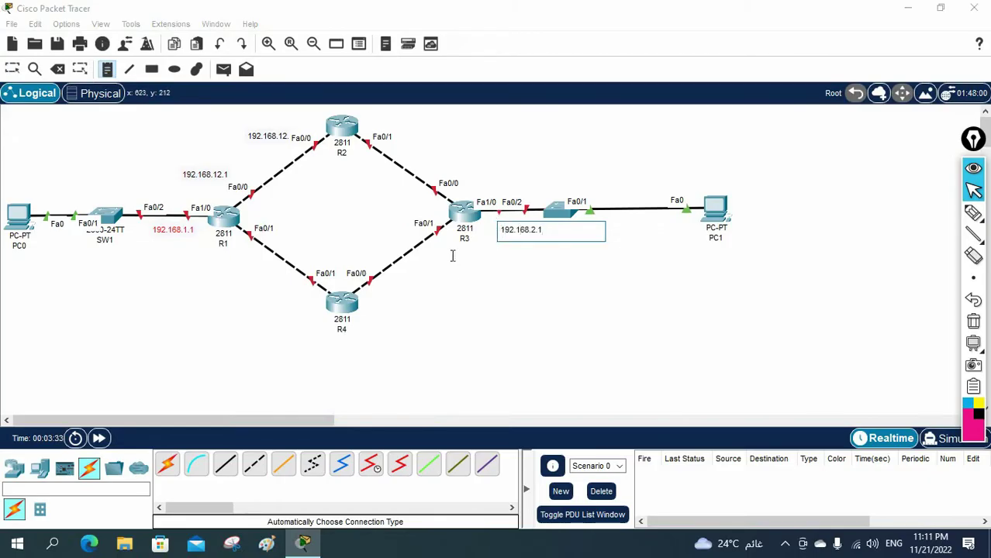
left_click(466, 276)
Label the R2–R3 link with notes 192.168.23.1 at R2's Fa0/1 and 192.168.23.2 at R3's Fa0/0
left_click(371, 121)
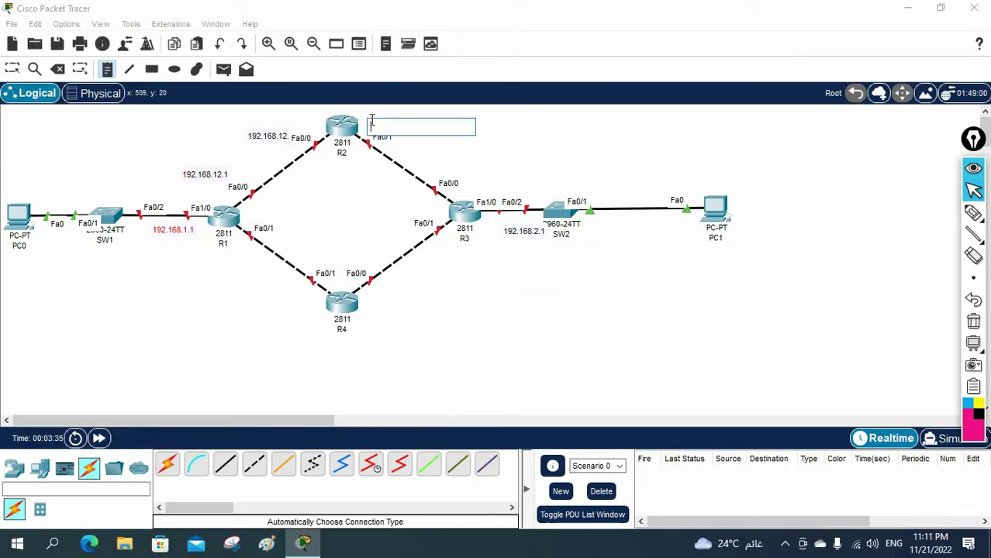
type("19")
type("2.")
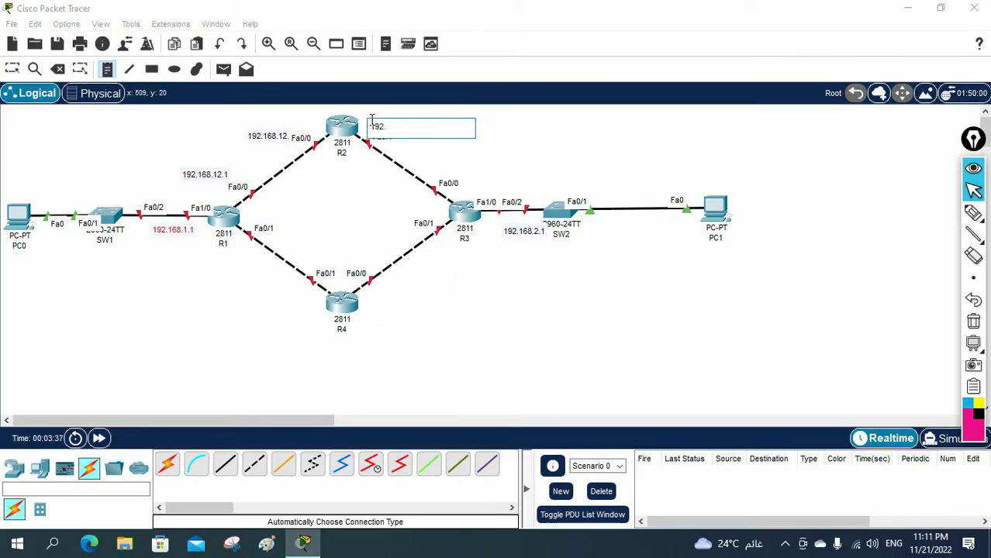
type("168.2")
key("BackSpace")
type("23.1")
left_click(440, 166)
type("1")
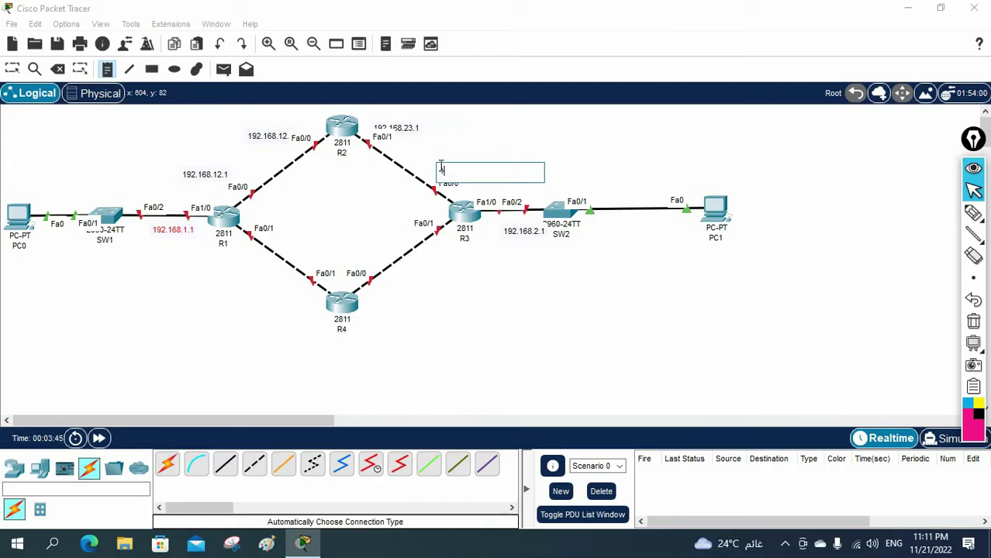
type("92.168.23.2")
Label the R1–R4 link with notes 192.168.14.1 at R1's Fa0/1 and 192.168.14.2 at R4's Fa0/1
left_click(232, 250)
type("192.168.")
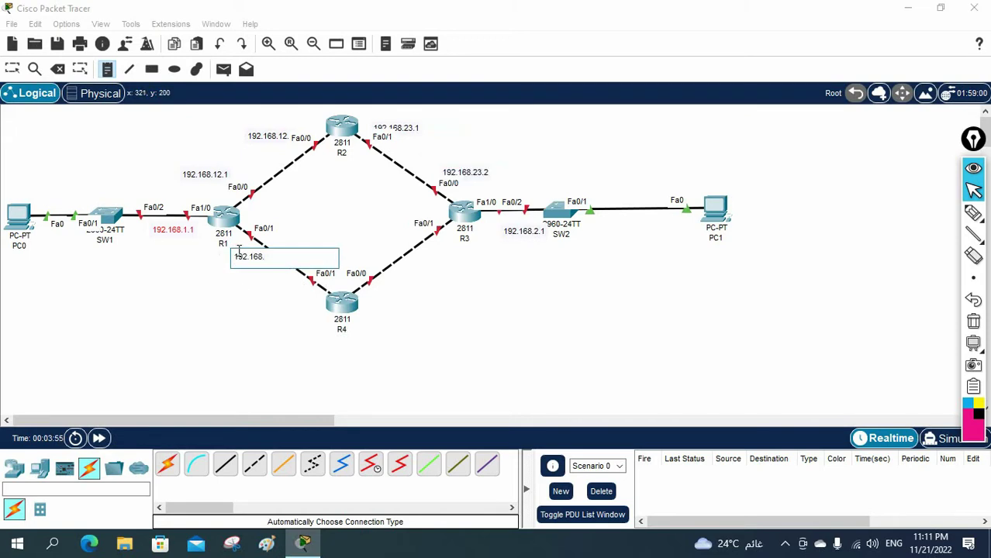
type("14.1")
left_click(294, 302)
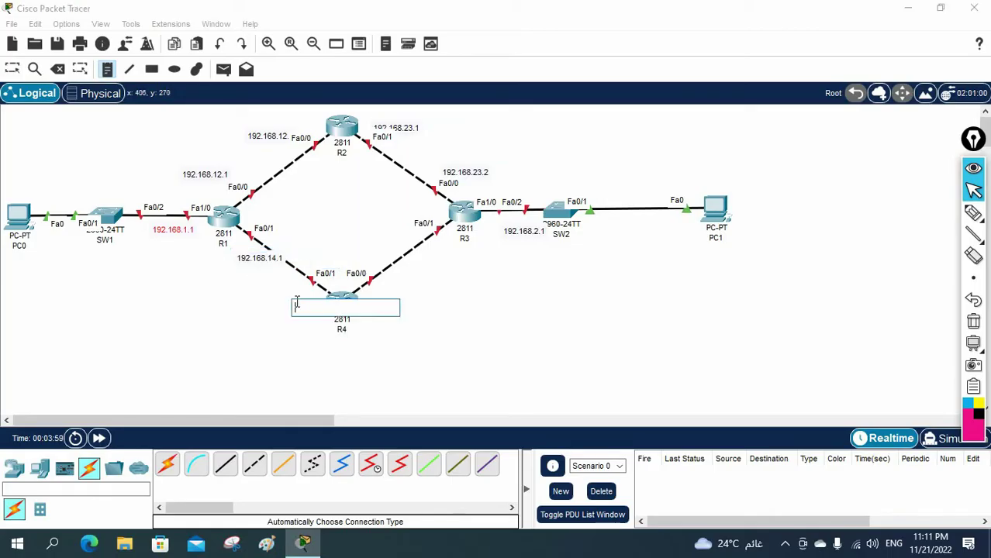
type("192.16")
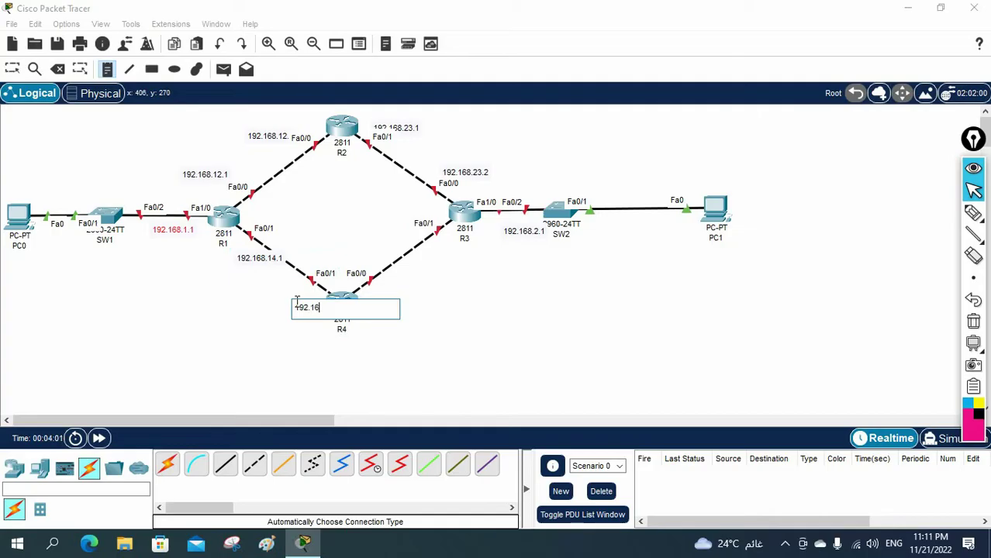
type("8.14.2")
left_click(450, 251)
Label the R3–R4 link with notes 192.168.34.2 at R4's Fa0/0 and 192.168.34.1 at R3's Fa0/1
left_click(371, 297)
type("192.168.")
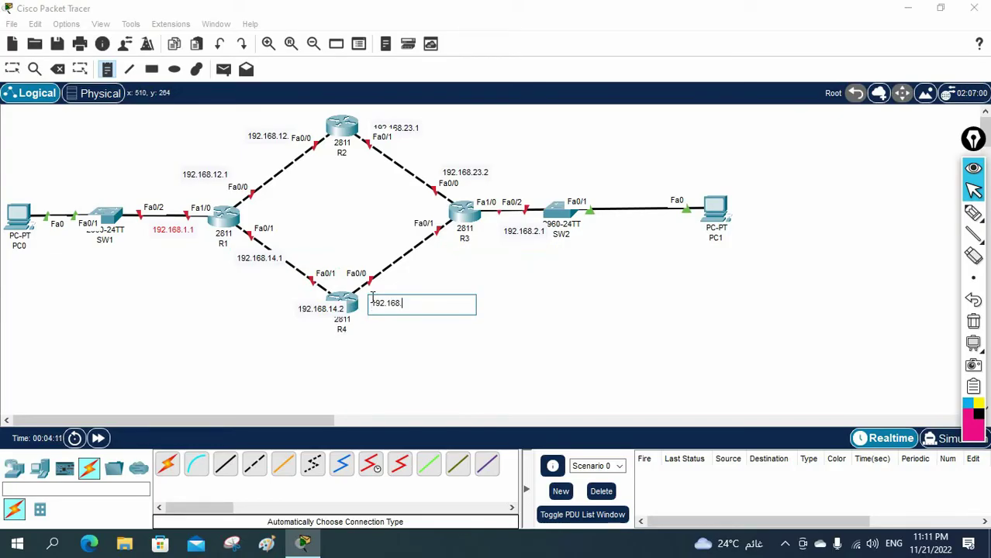
type("34.")
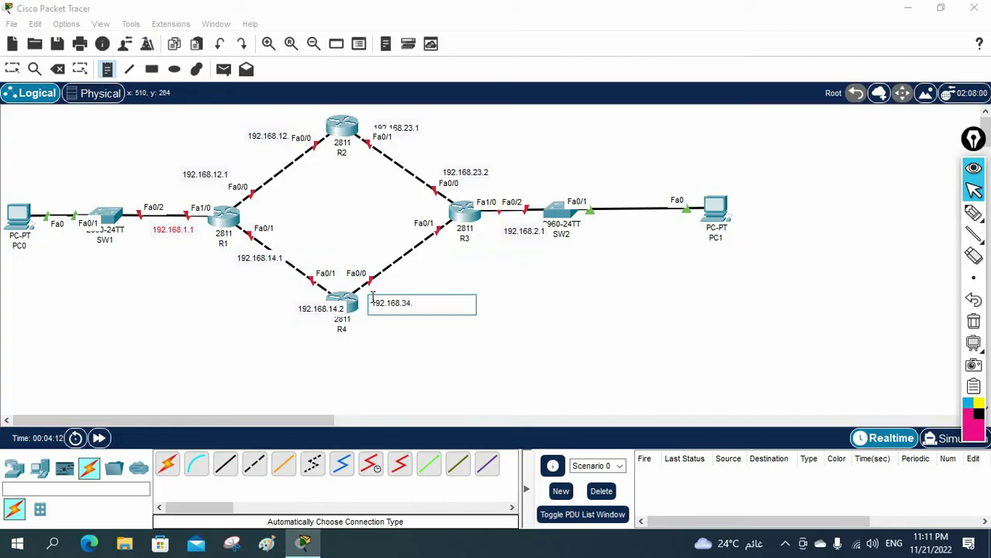
type("2")
left_click(438, 247)
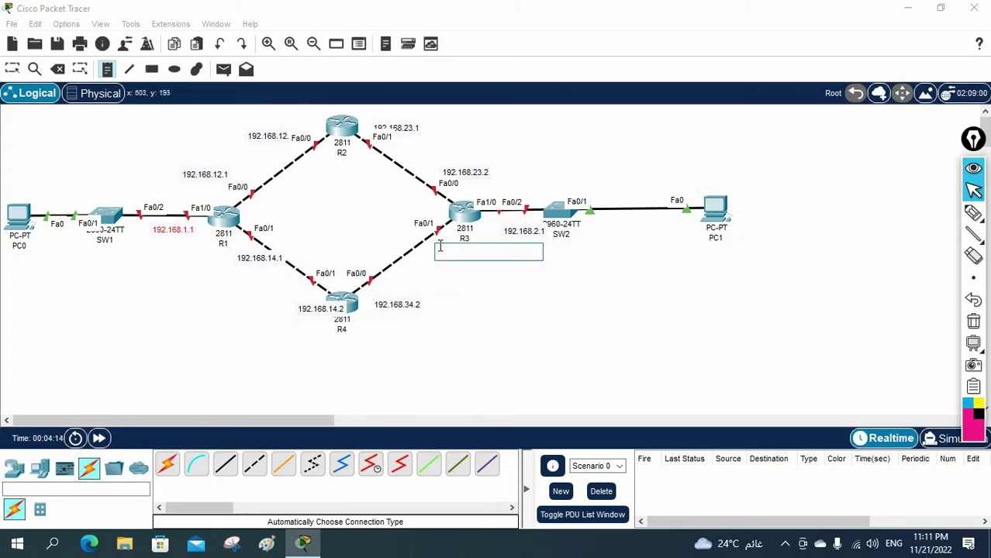
type("192.168")
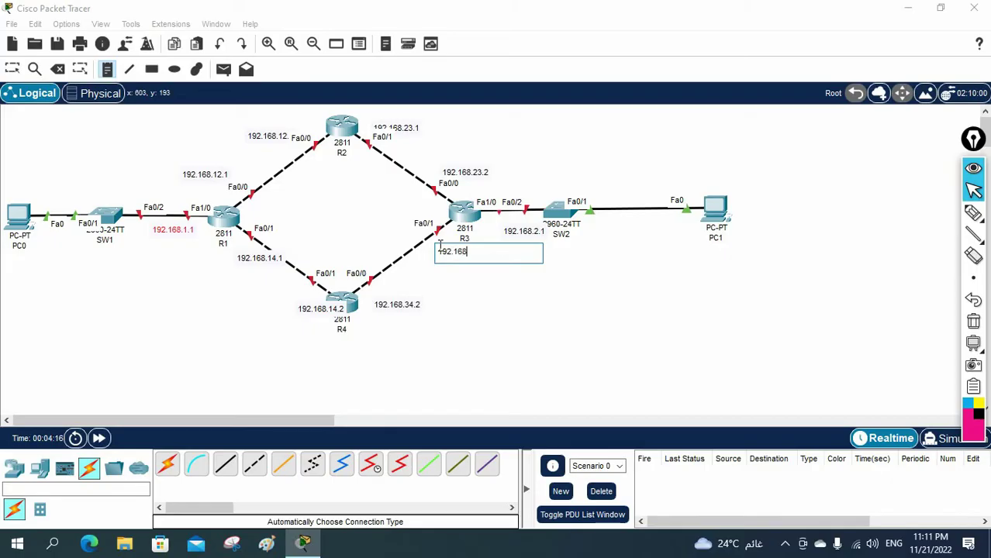
type(".34.1")
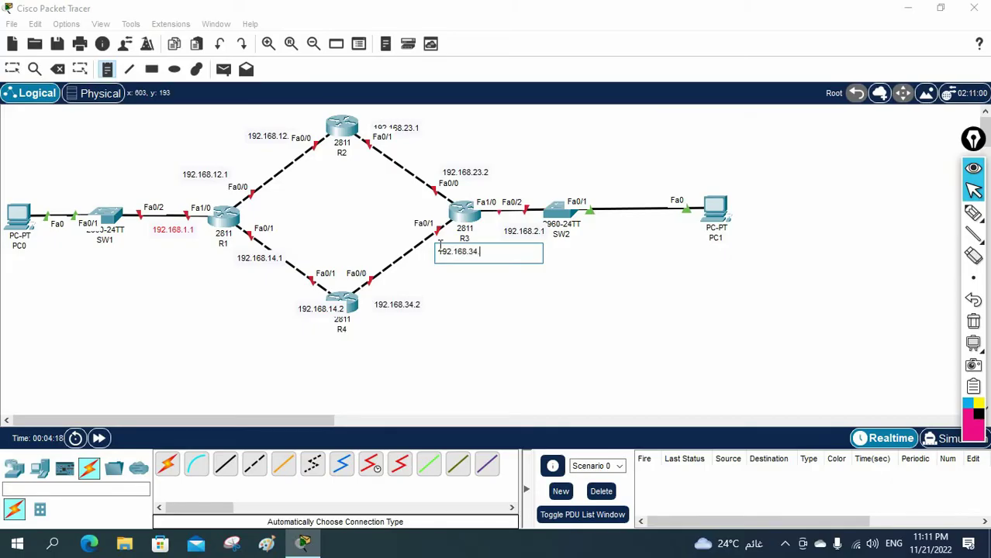
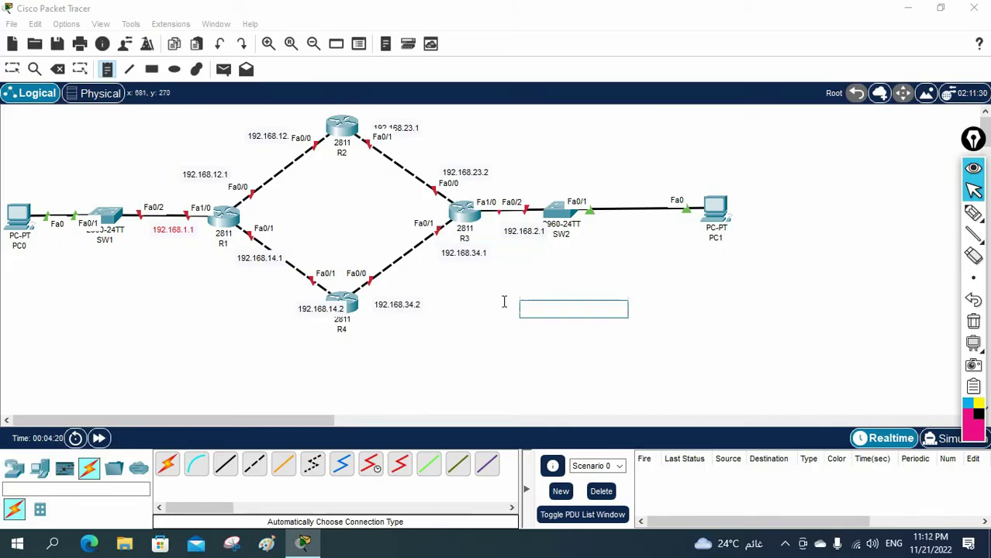
Reposition the IP address notes clear of devices and port labels, moving 192.168.34.1 inside the router ring, and shift SW2 farther from R3
left_click(12, 69)
left_click_drag(175, 236, 165, 232)
left_click(200, 174)
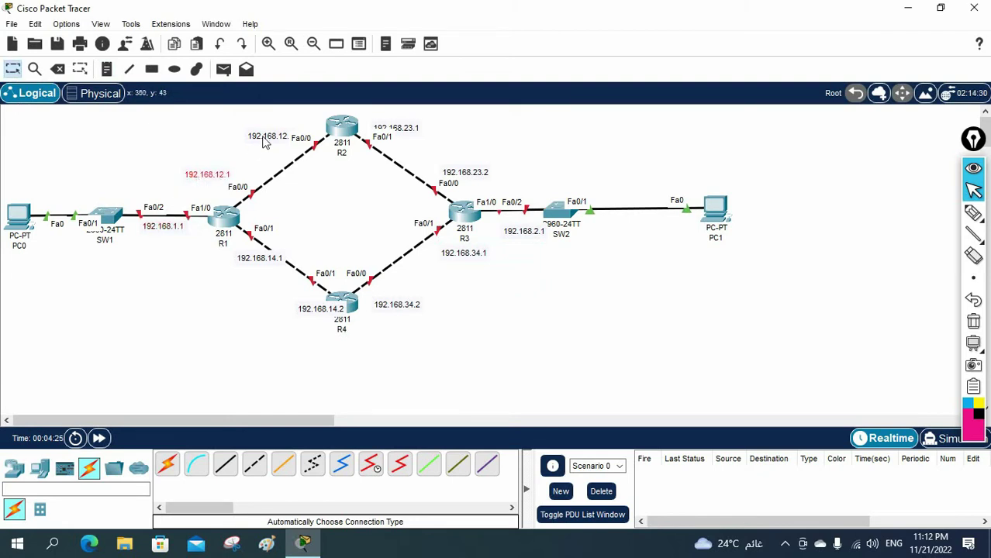
left_click_drag(262, 137, 264, 123)
left_click_drag(400, 133, 414, 127)
left_click(459, 175)
left_click_drag(459, 175, 458, 167)
left_click_drag(457, 256, 369, 225)
left_click_drag(384, 308, 390, 298)
left_click(522, 233)
left_click_drag(522, 237, 576, 220)
left_click(653, 346)
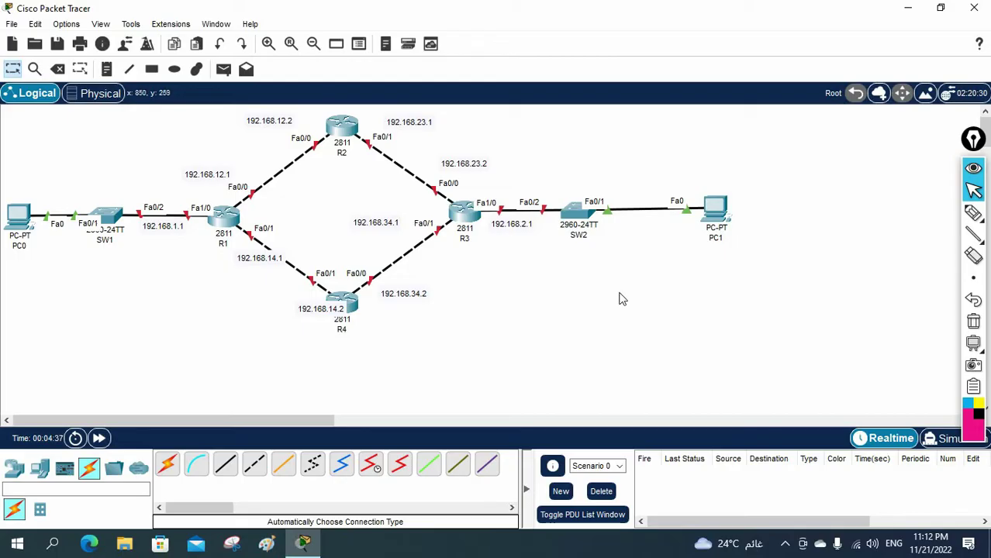
Open a blank Notepad document and place it beside the topology so the routers' labels stay in view
left_click(52, 545)
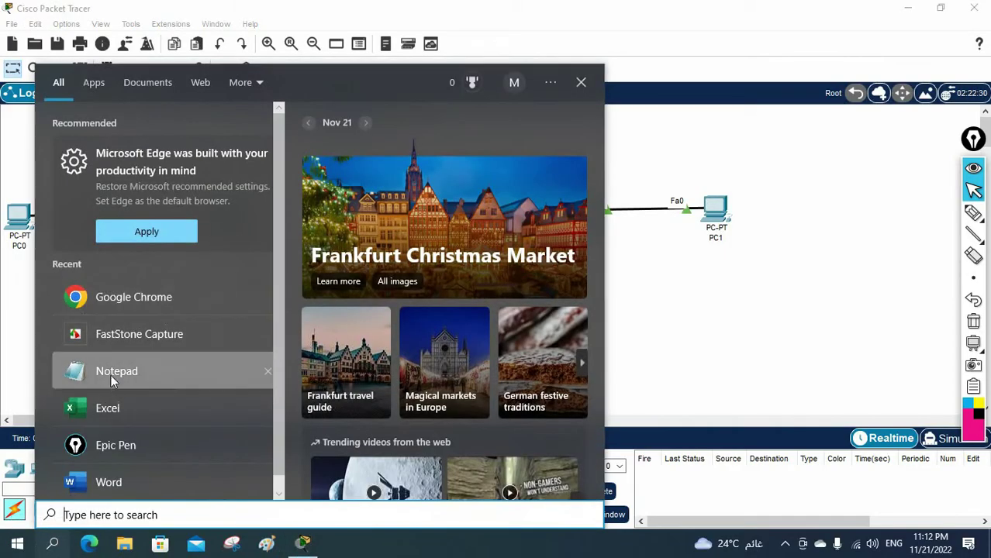
left_click(112, 375)
left_click_drag(435, 58, 781, 121)
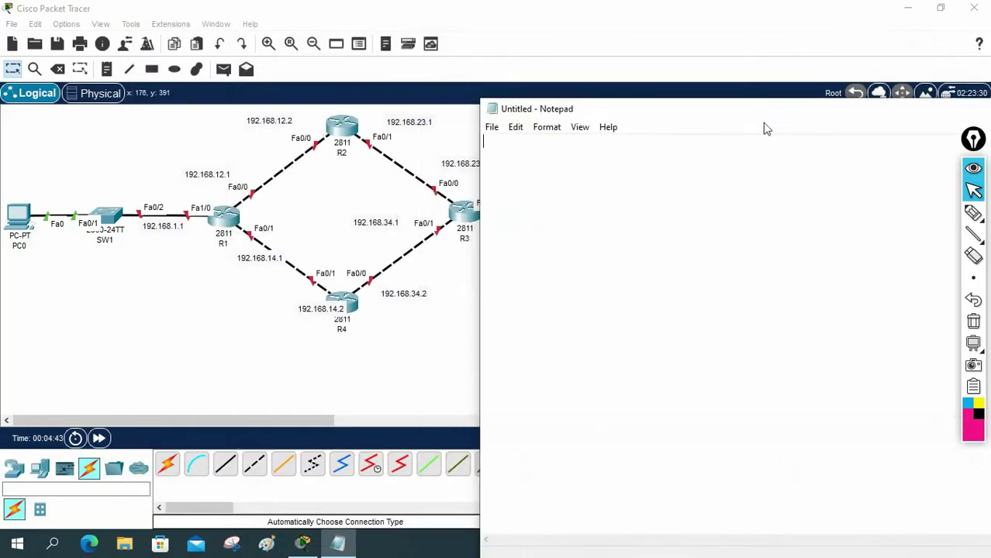
left_click_drag(479, 213, 602, 213)
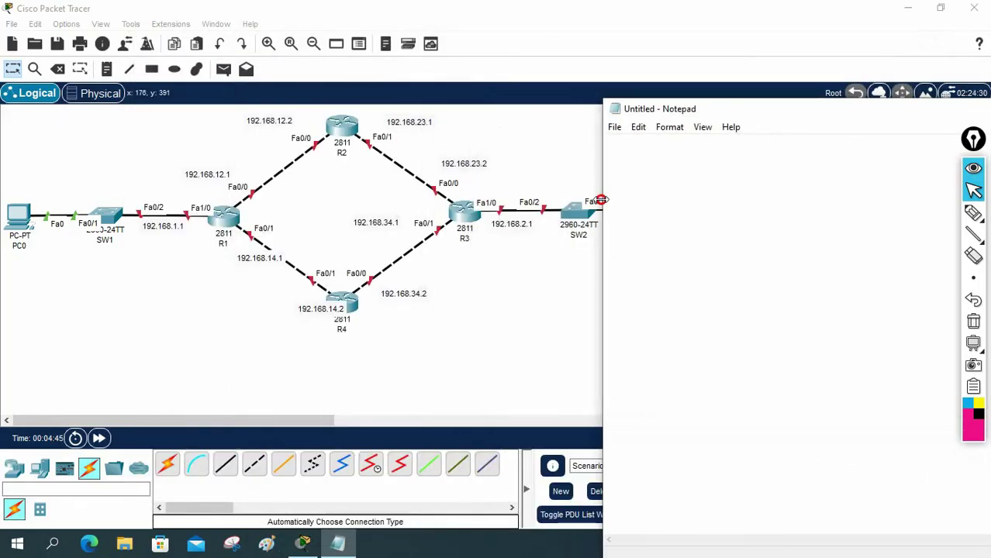
left_click_drag(659, 104, 576, 96)
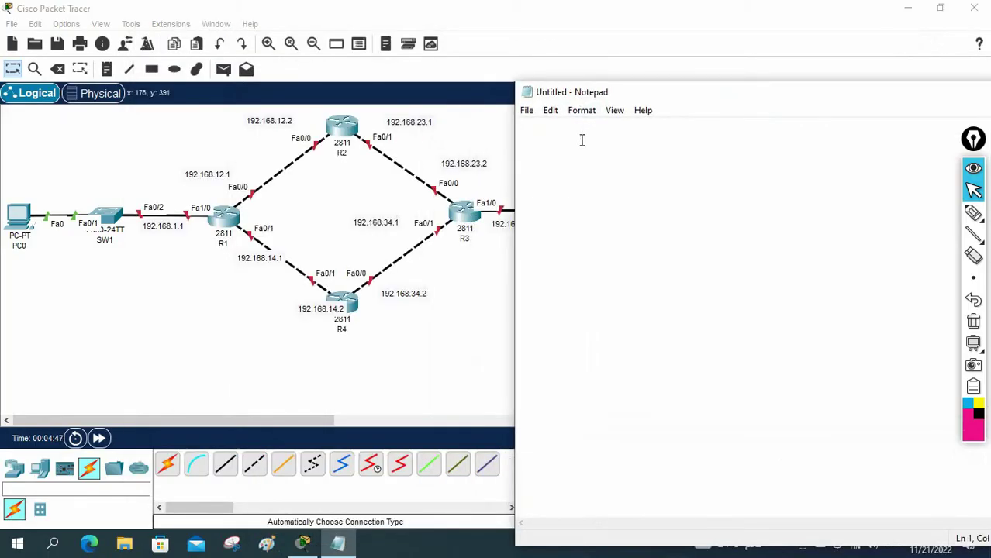
Head the Notepad document with the comment lines "!OSPF Lab:" and "!R1 Configuration:", separated by a blank line
type("!")
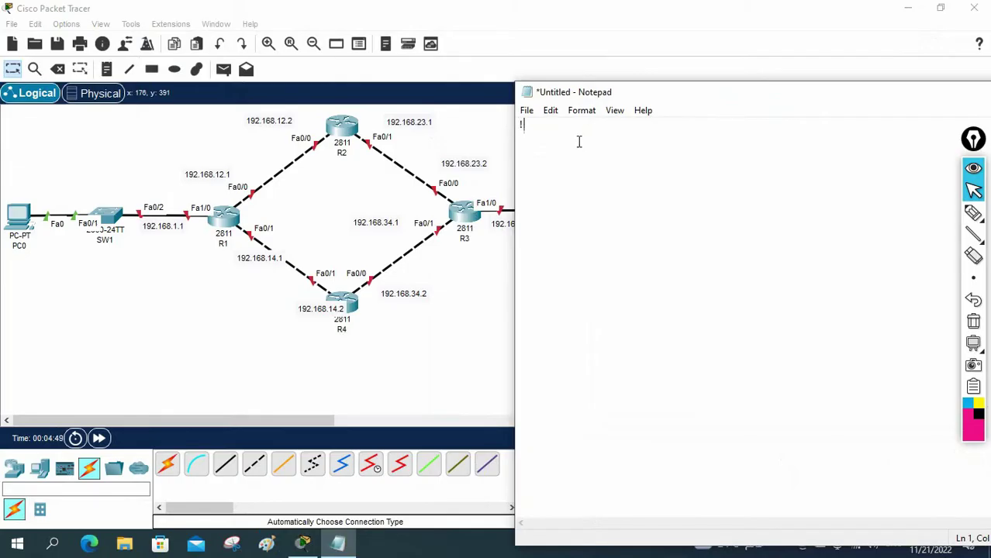
type("OSPF Lab:  !R1 Config r")
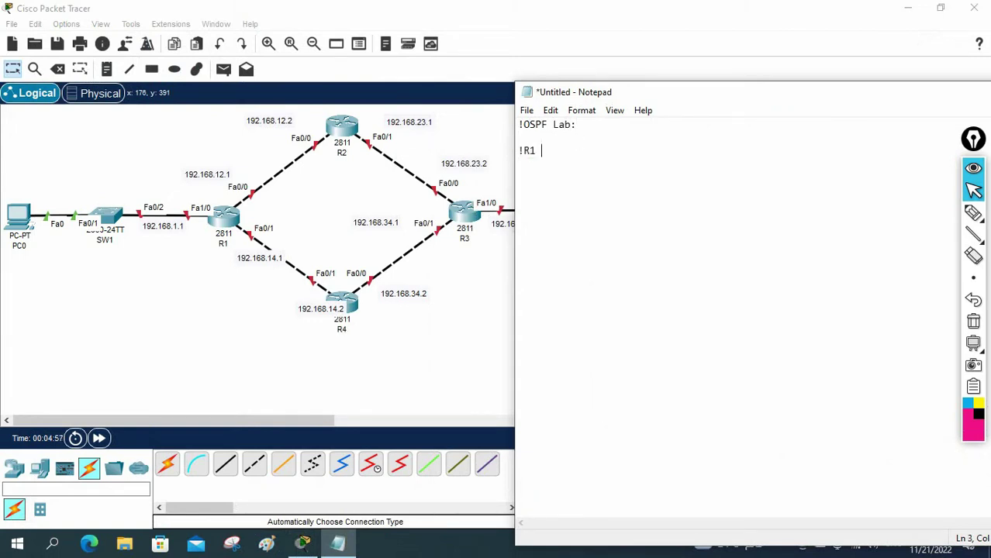
key("BackSpace")
key("BackSpace")
type("uration:")
key("Return")
key("Return")
Write R1's opening commands on separate lines: "en", "config t" and "hostname R1"
type("en")
key("Return")
type("config t")
key("Return")
type("hostname")
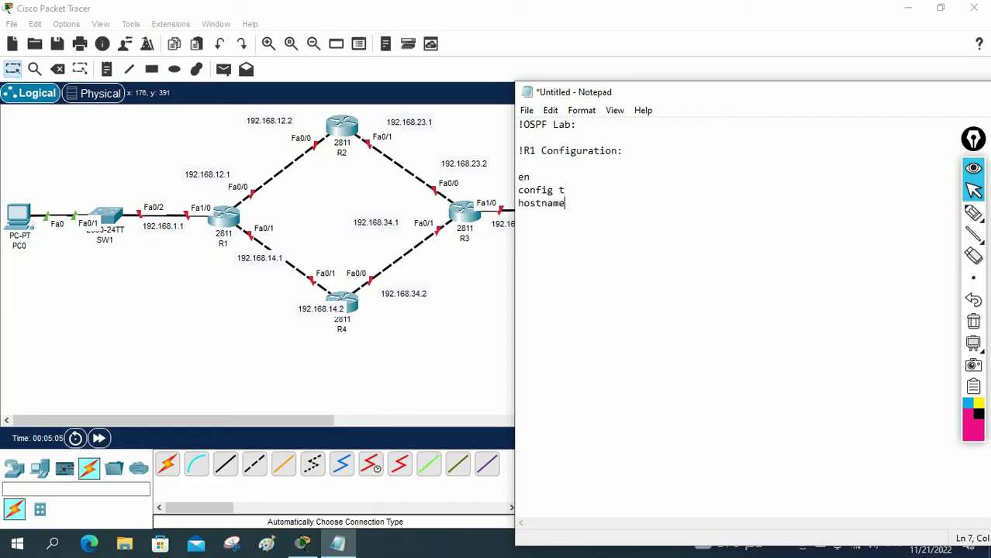
type(" R1")
key("Return")
key("Return")
Write the "int f0/0" block with "ip add 192.168.12.1 255.255.255.0" and "no sh"
type("int f0/0")
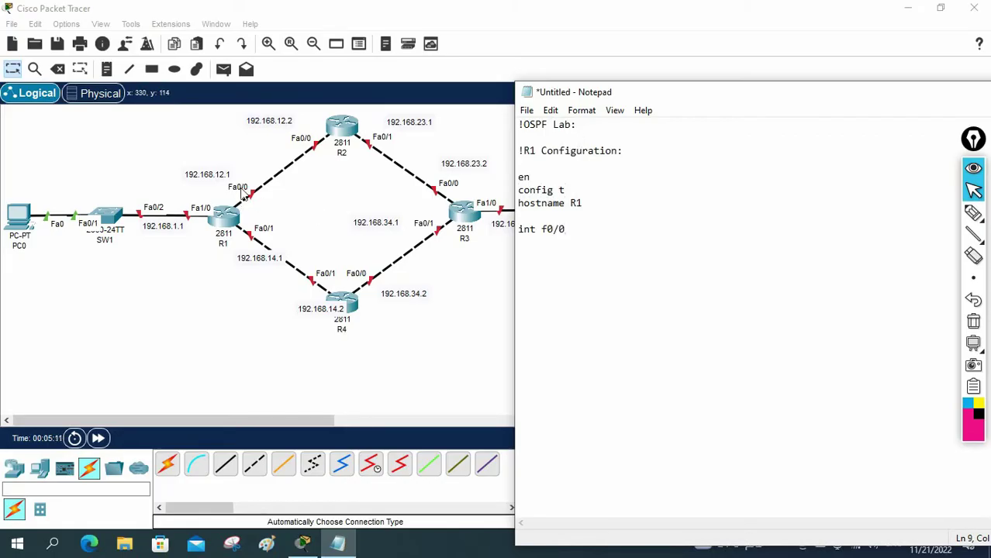
key("Return")
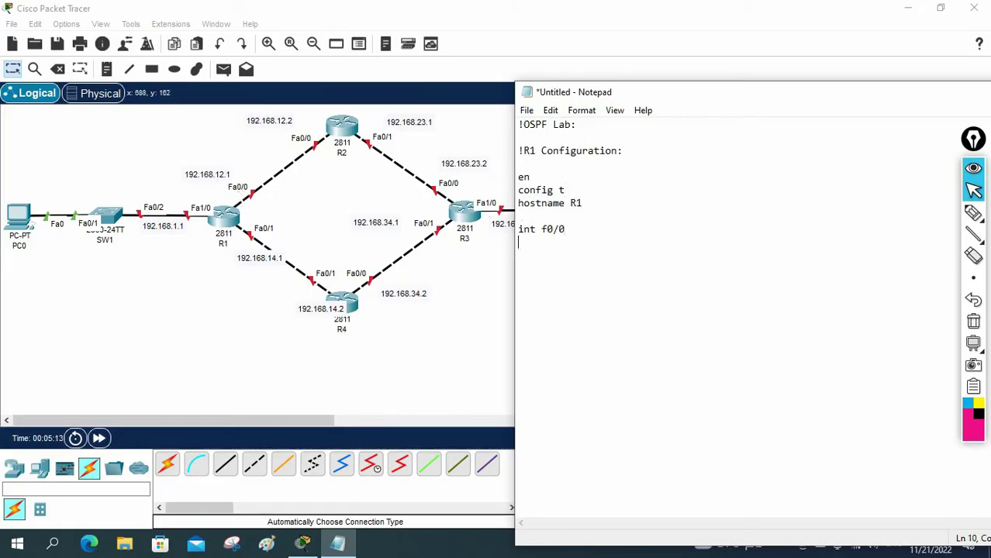
type("ip add 192.168.12.1 255.255.255.0")
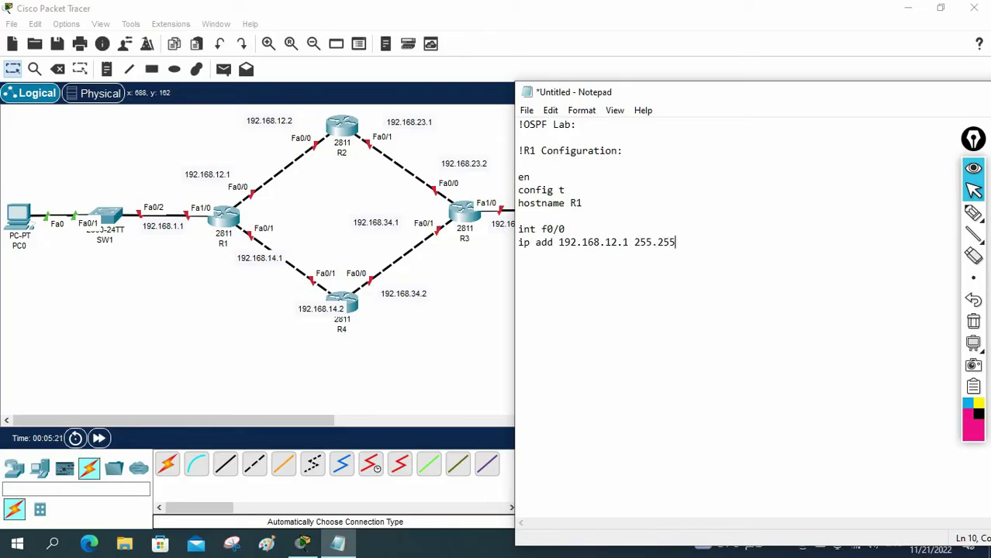
key("Return")
type("no sh")
key("Return")
Write the "int f0/1" block with "ip add 192.168.14.1 255.255.255.0" and "no sh"
type("int f0/1")
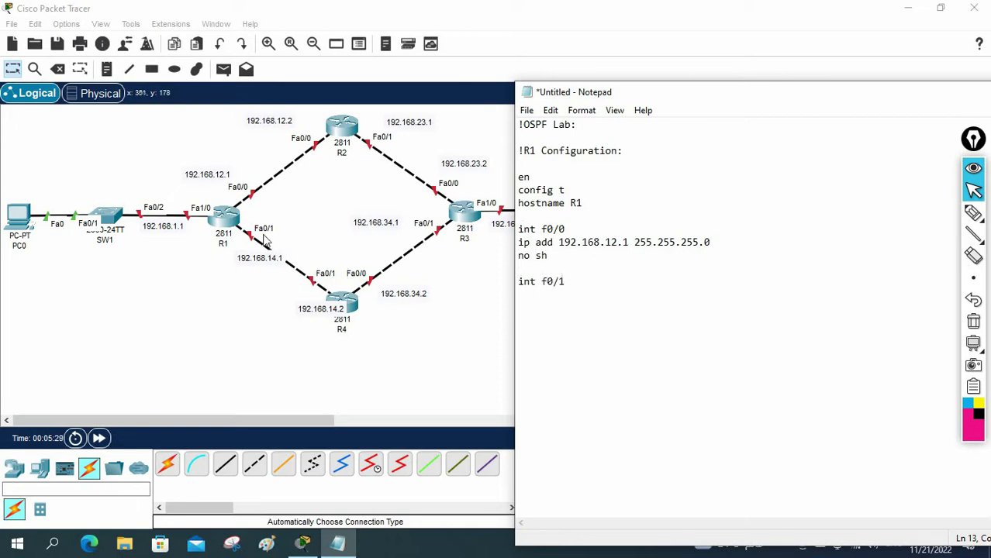
key("Return")
type("ip add 192.168.14.1 255.255.255.0")
key("Return")
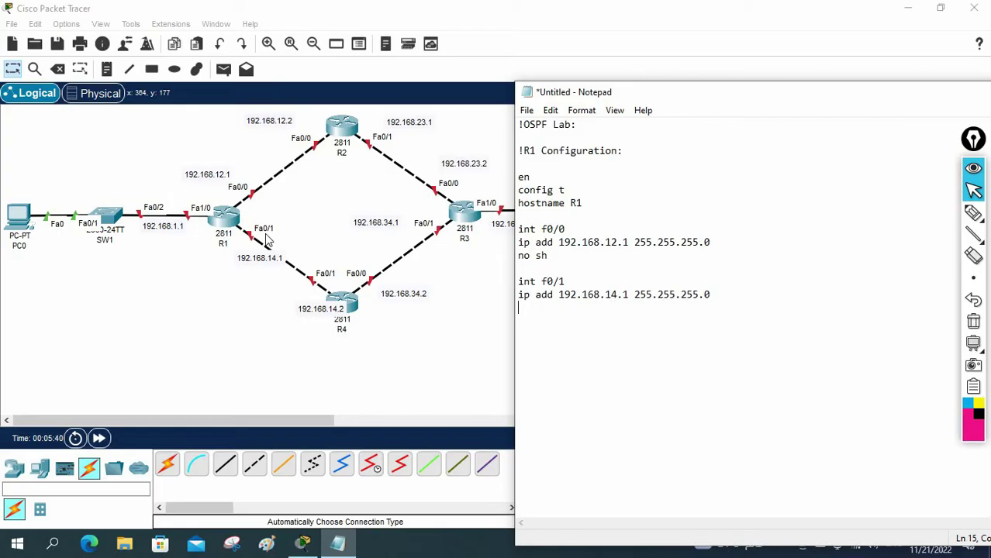
key("Return")
Write the "int f1/0" block with "ip add 192.168.1.1 255.255.255.0" and "no sh"
type("int f1/0")
key("Return")
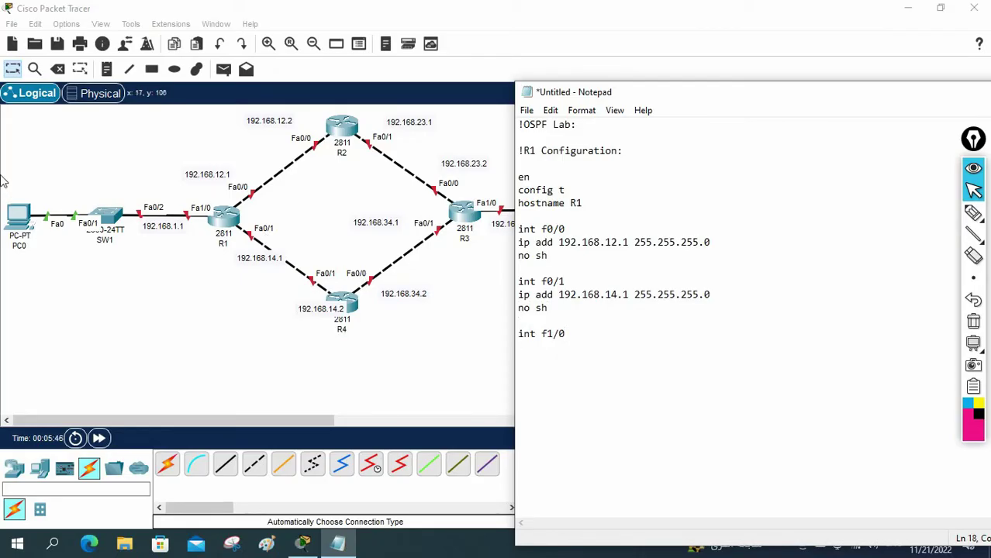
key("Return")
type("ip add")
key("Up")
key("BackSpace")
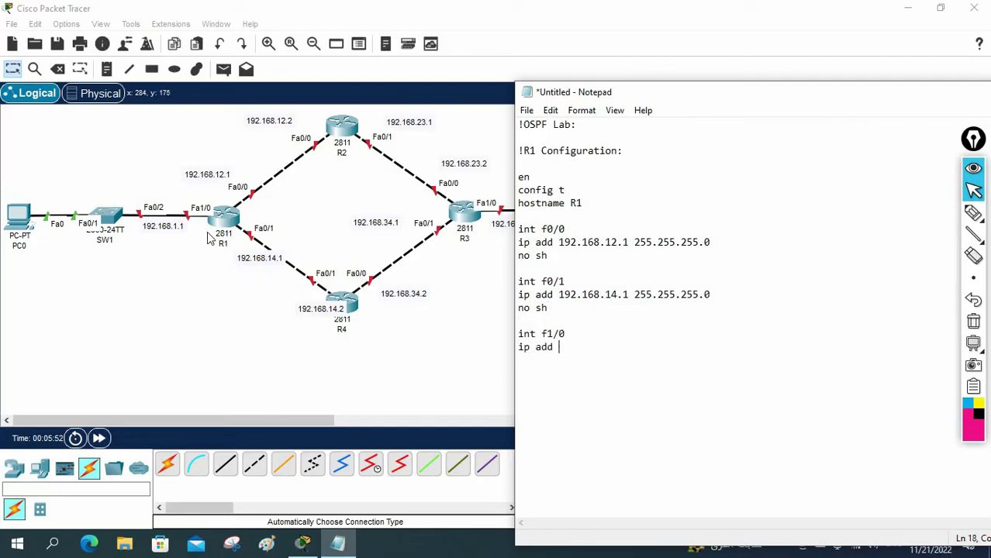
type("192.168.1.1 25")
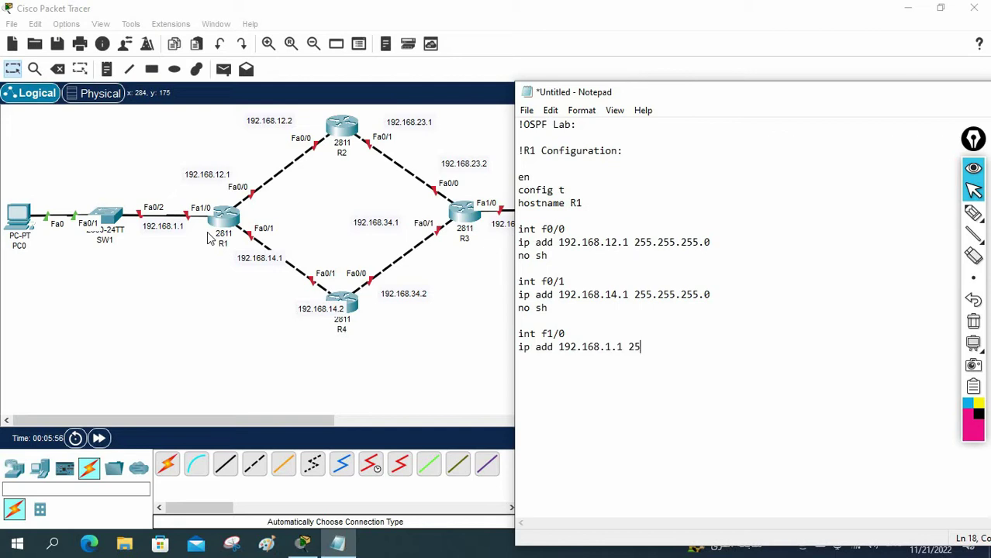
type("5.255.255.255.0")
key("Return")
type("no sh")
key("Return")
key("Return")
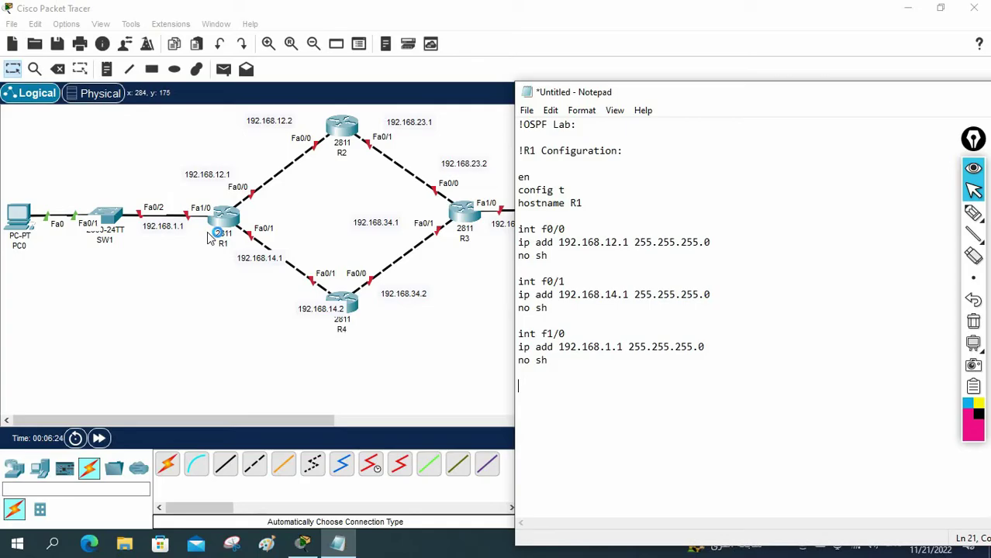
Write "router ospf 1" and enable OSPF on the first interface with "int f0/0" and "ip ospf 1 area 0"
type("uter ospf ")
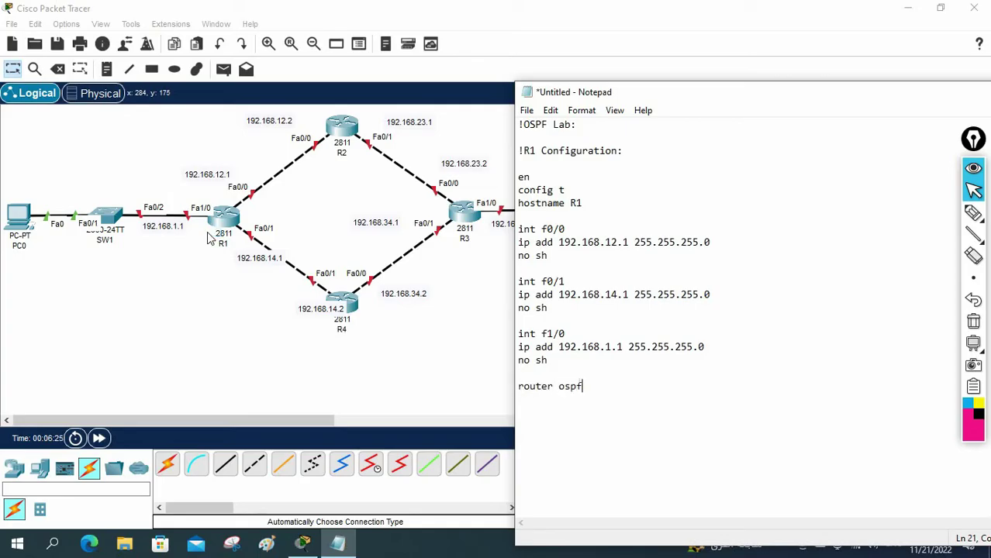
type("1")
key("Return")
type("int f0/0")
key("Return")
type("ip ospf ")
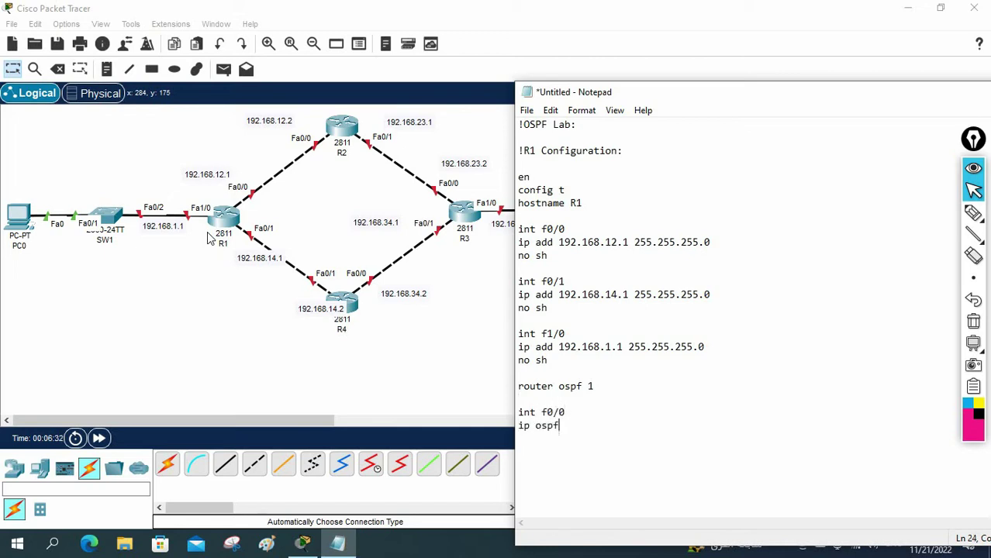
type("1 area 0")
left_click(591, 386)
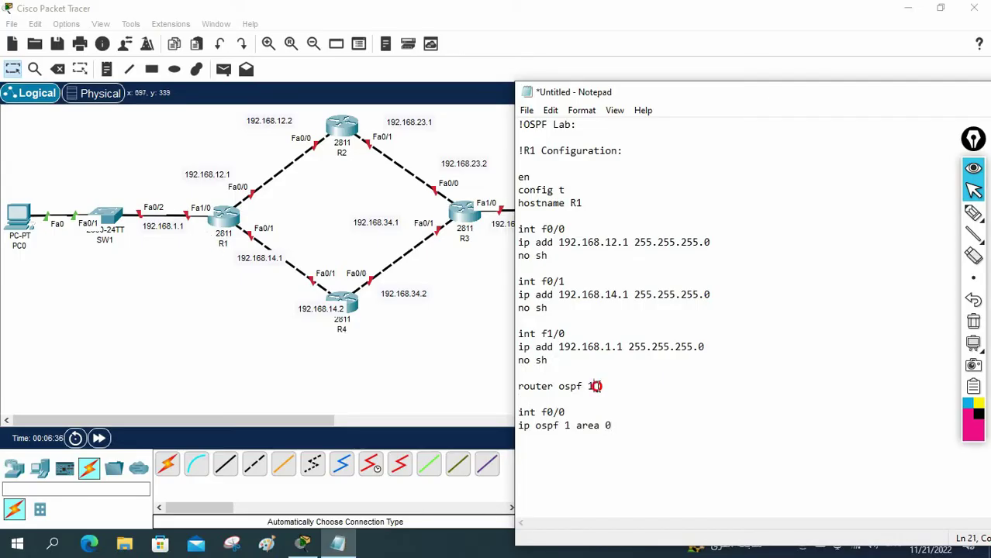
double_click(567, 426)
left_click(591, 386)
left_click_drag(568, 426, 559, 430)
Duplicate the two-line f0/0 OSPF block twice below itself
left_click_drag(642, 428, 508, 412)
key("ctrl+c")
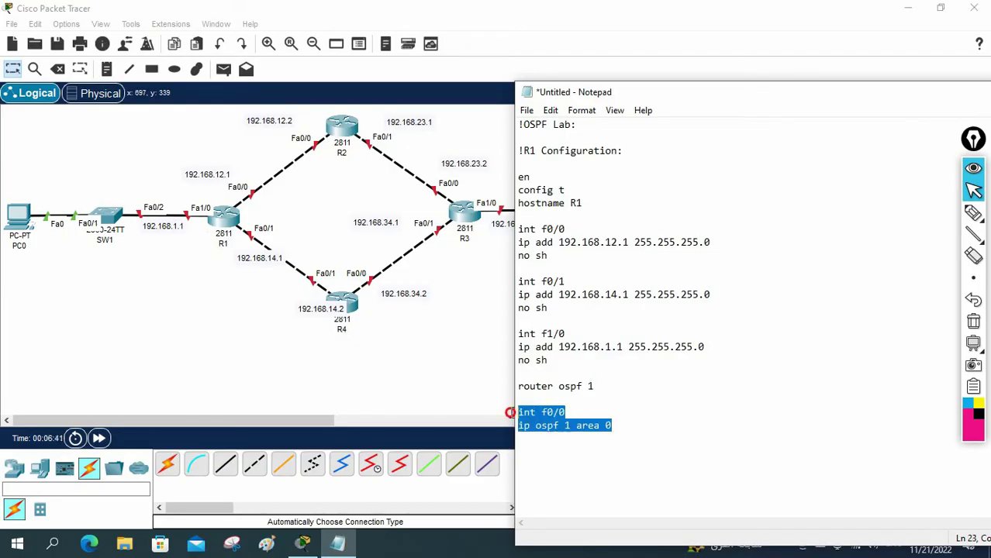
left_click(668, 417)
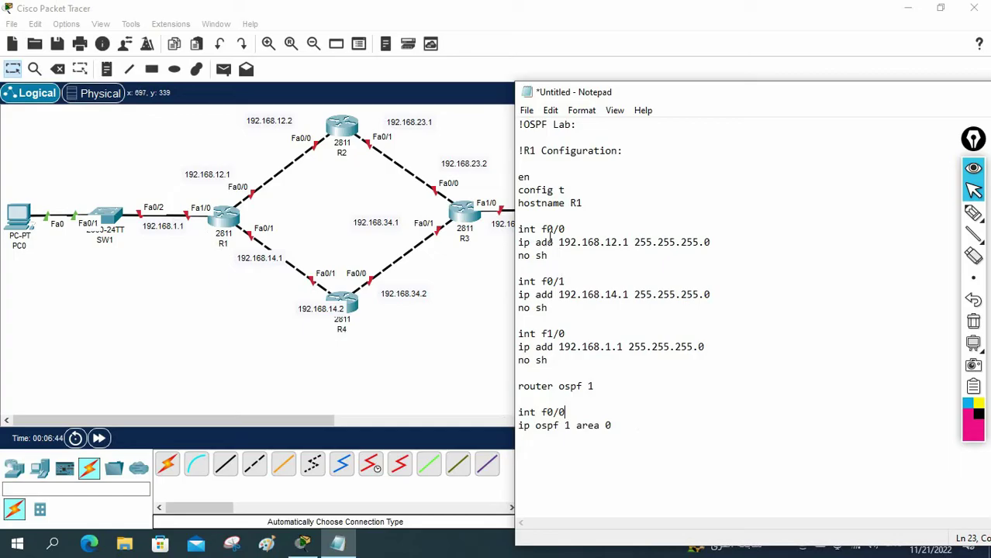
left_click(618, 427)
key("Return")
key("ctrl+v")
key("Return")
key("Return")
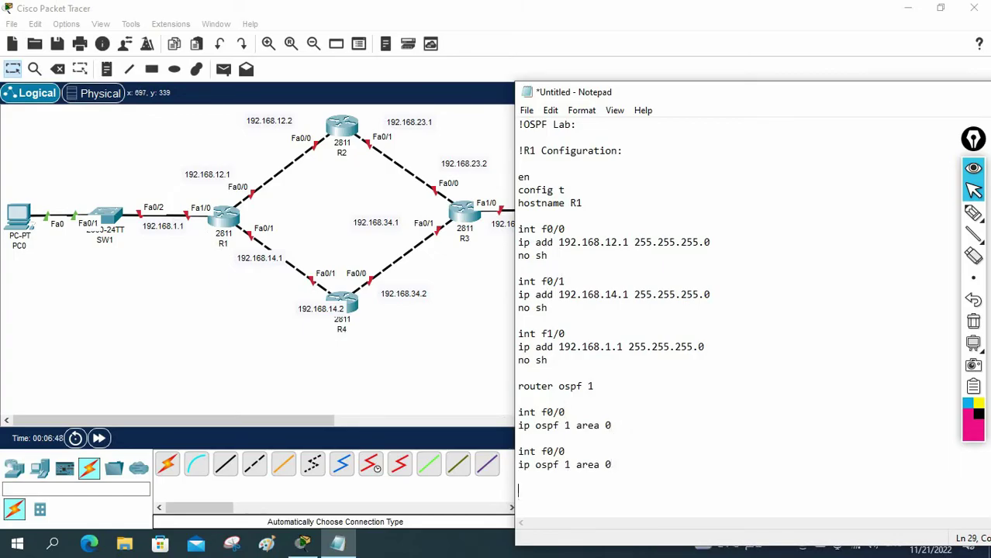
key("ctrl+v")
Replace the interface lines of the two duplicated OSPF blocks with "int f0/1" and "int f1/0", removing the blank lines between blocks
left_click_drag(567, 282, 505, 282)
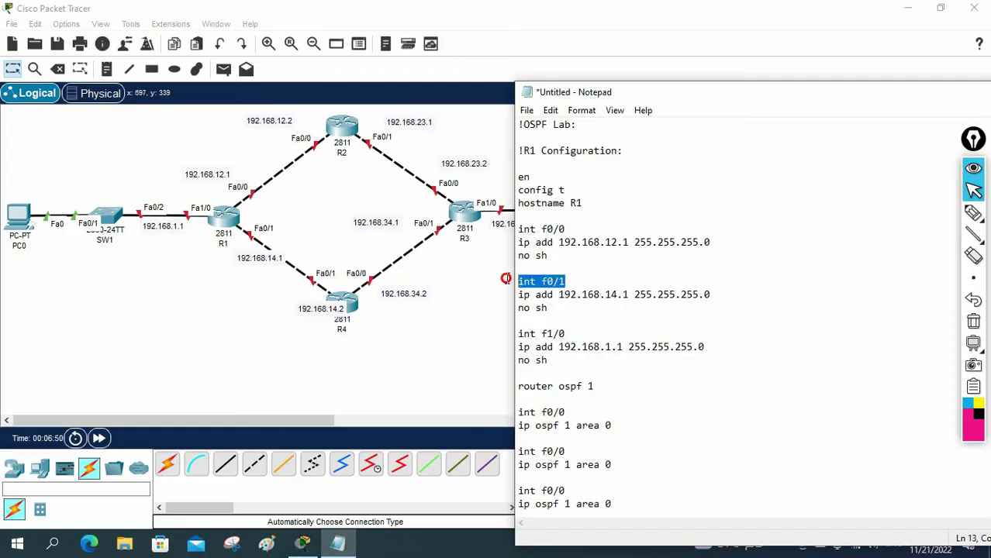
key("ctrl+c")
left_click_drag(567, 452, 508, 452)
key("ctrl+v")
left_click_drag(571, 333, 492, 338)
key("ctrl+c")
left_click_drag(518, 490, 573, 491)
key("ctrl+v")
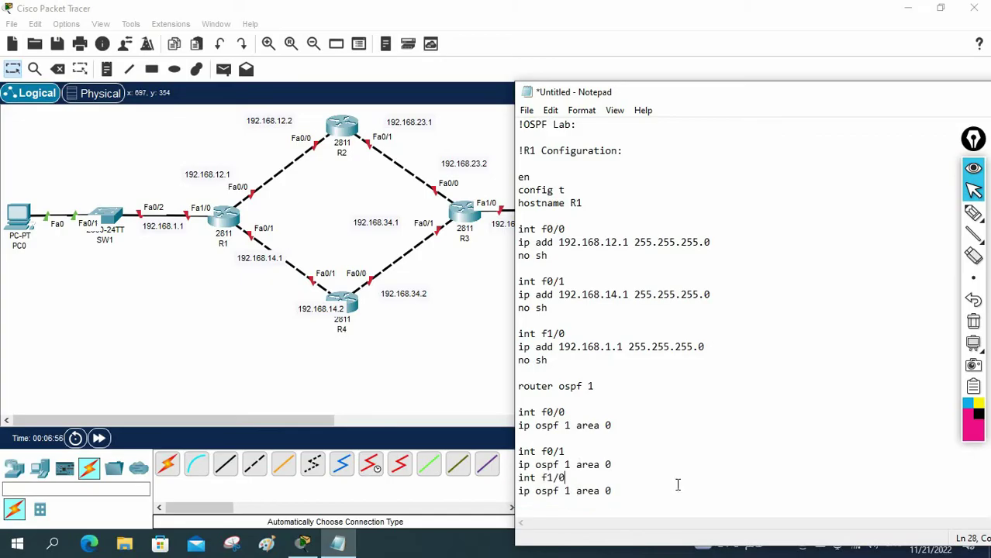
left_click(549, 437)
key("BackSpace")
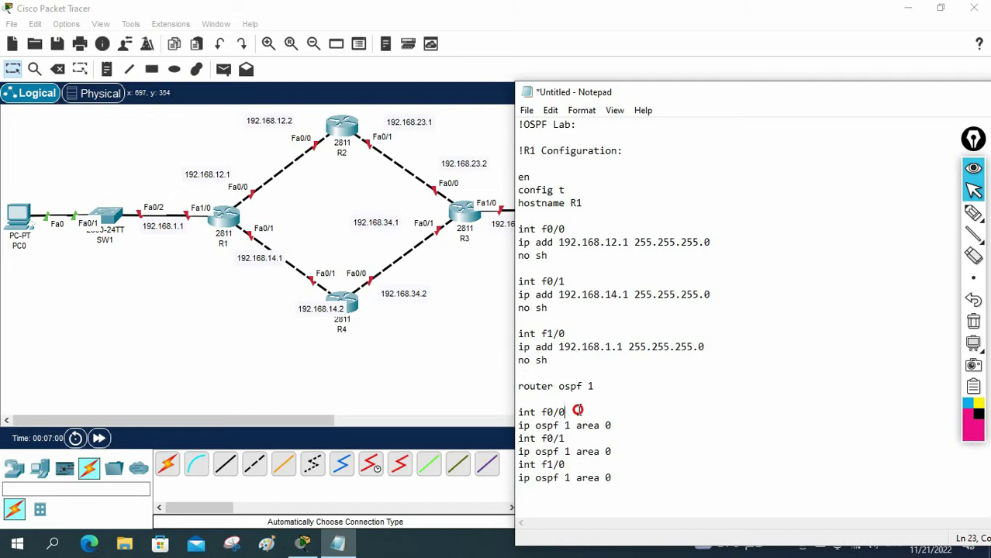
left_click_drag(580, 411, 513, 413)
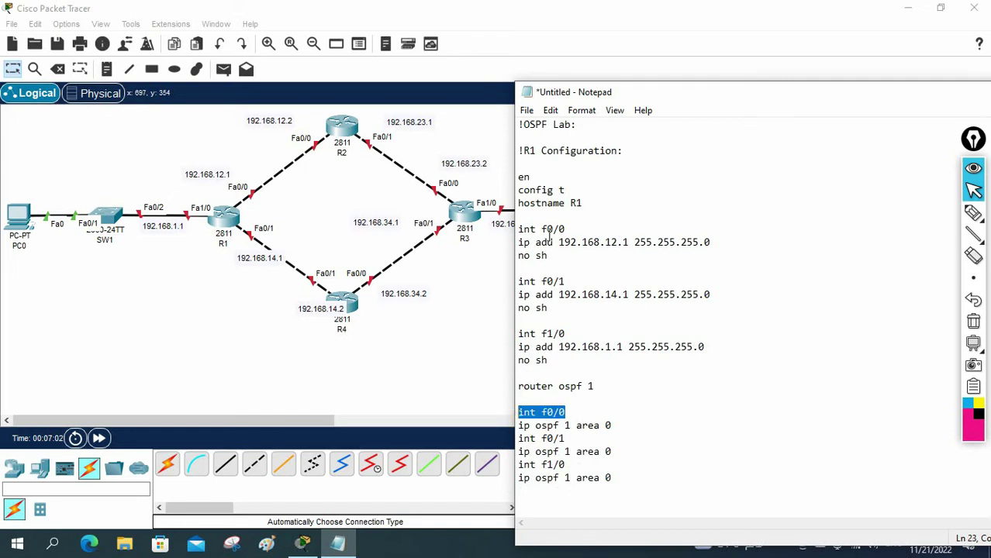
left_click_drag(564, 281, 516, 281)
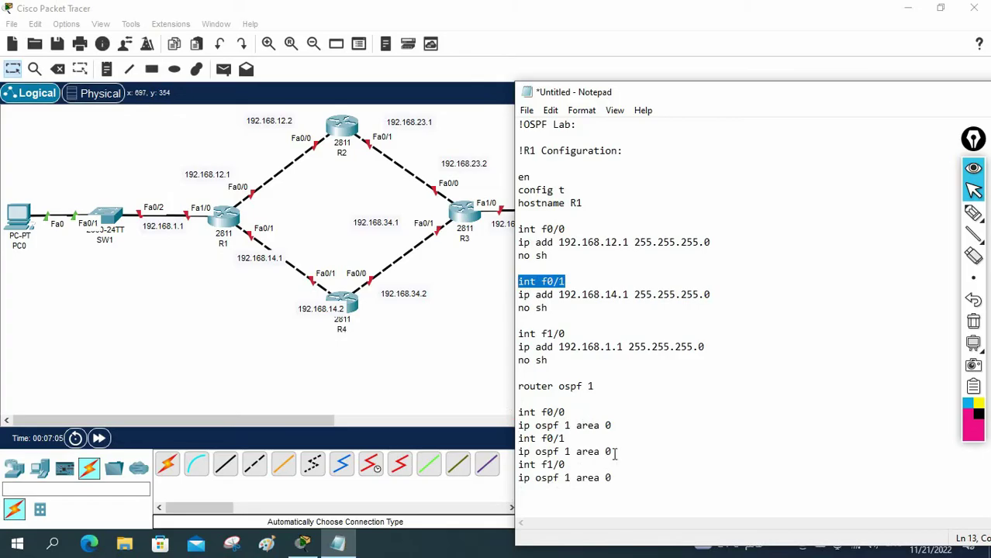
left_click_drag(615, 453, 514, 451)
left_click_drag(572, 333, 513, 332)
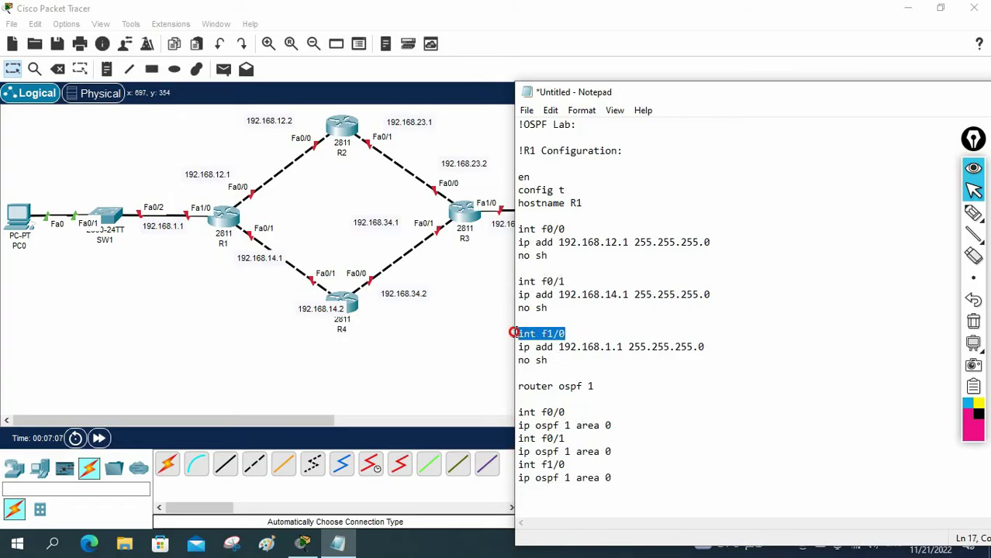
left_click_drag(617, 478, 525, 478)
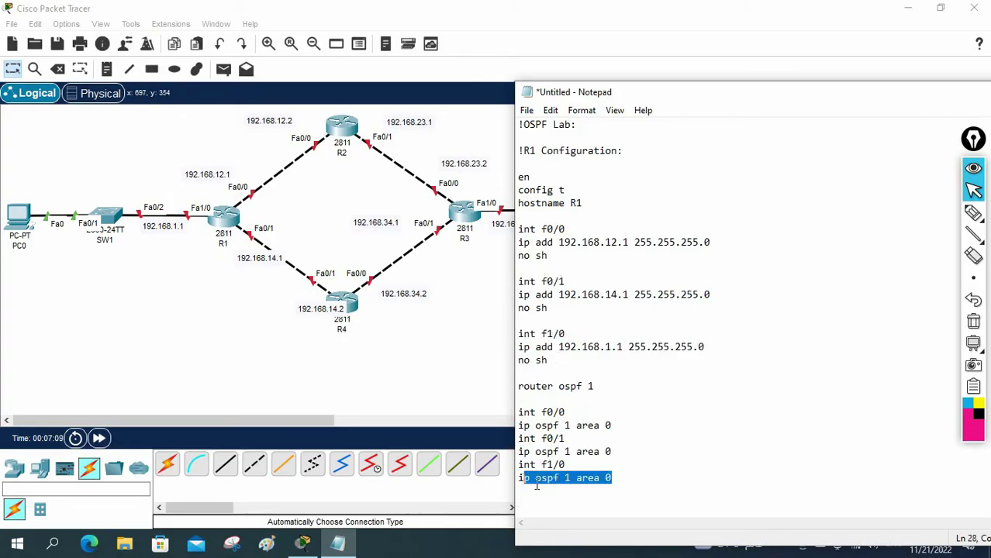
Add a dashed separator line below the last OSPF command of R1's configuration
left_click(654, 480)
key("Return")
type("!-------------------------")
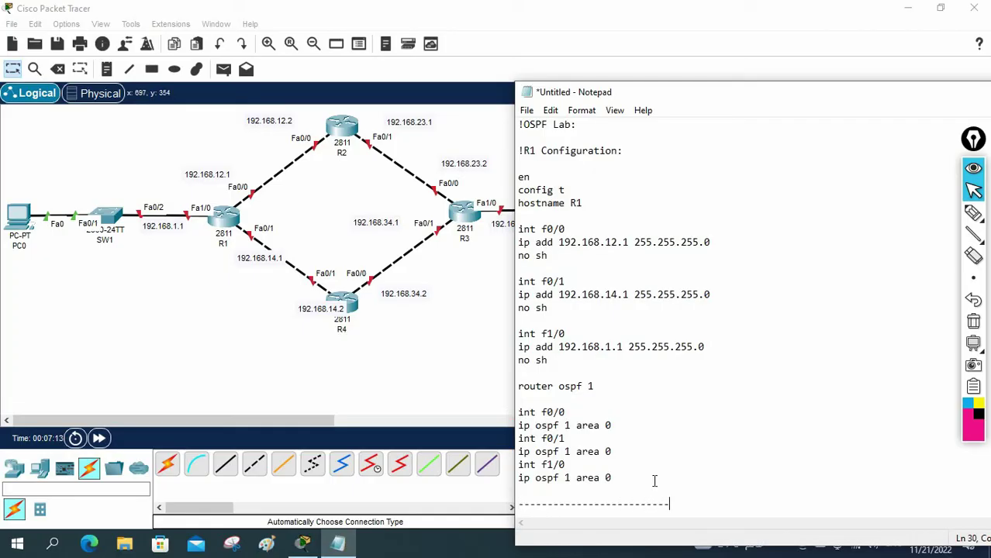
Copy the whole R1 configuration block from Notepad, then switch to Packet Tracer and open router R1's command line interface maximized
left_click_drag(612, 477, 508, 155)
key("ctrl+c")
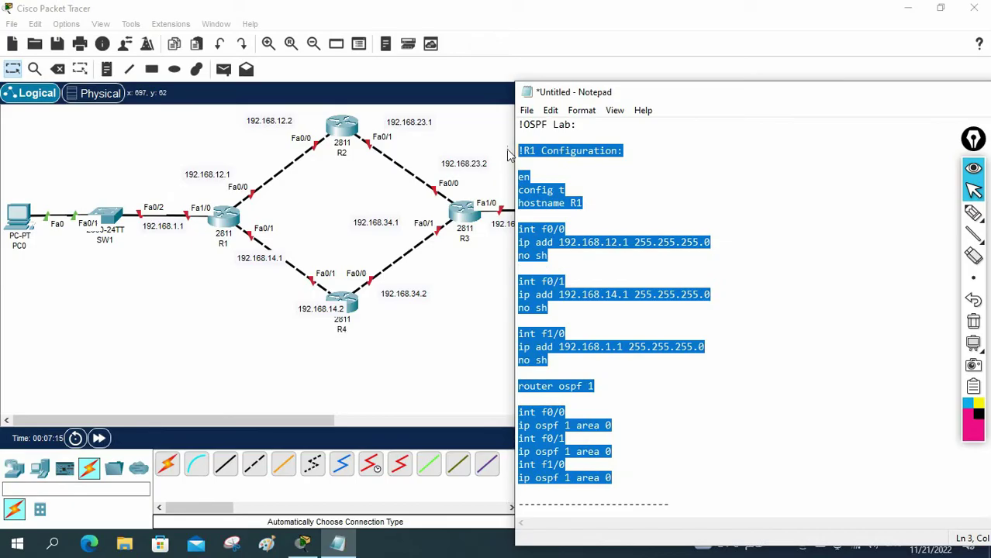
left_click(225, 219)
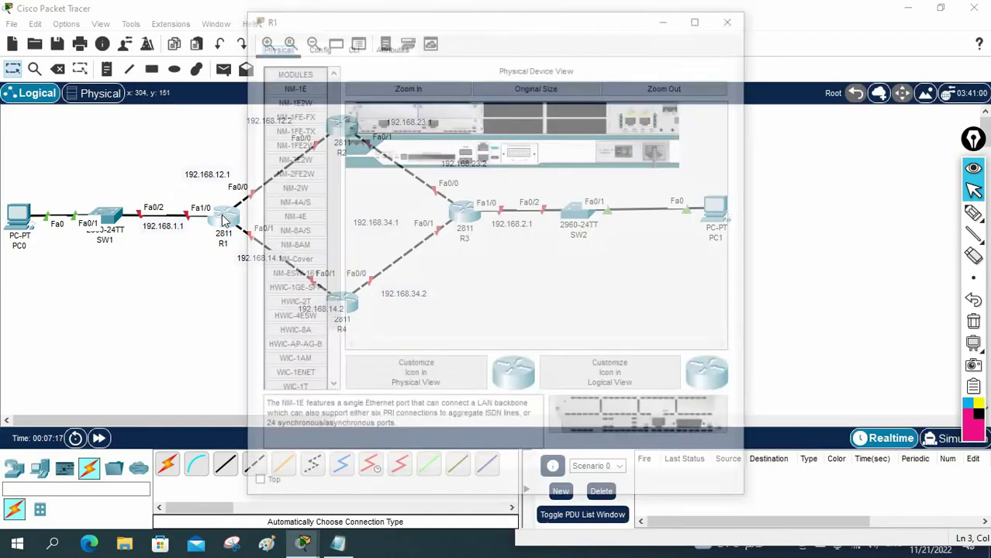
left_click(351, 45)
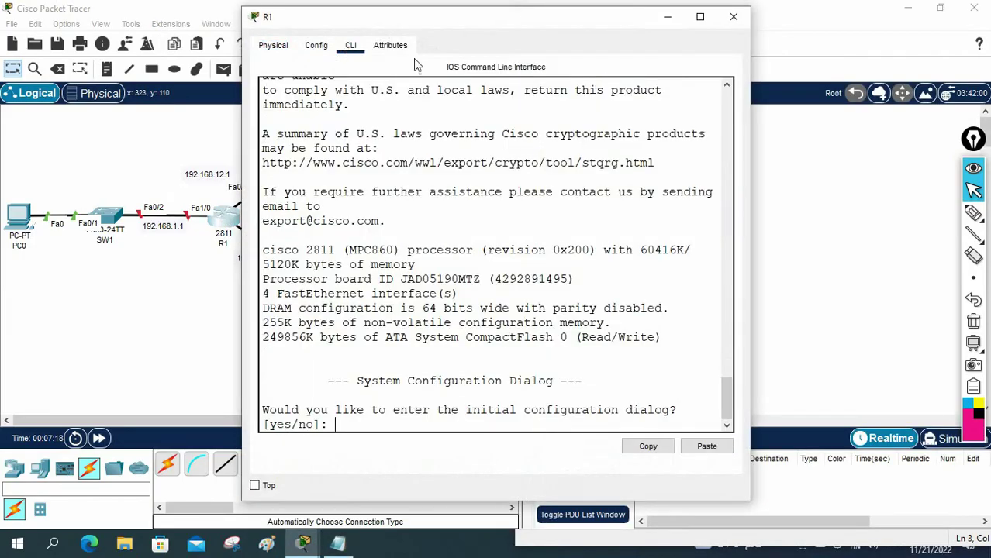
left_click(700, 17)
Answer "no" to R1's initial configuration dialog and continue to the Router> prompt
type("noo")
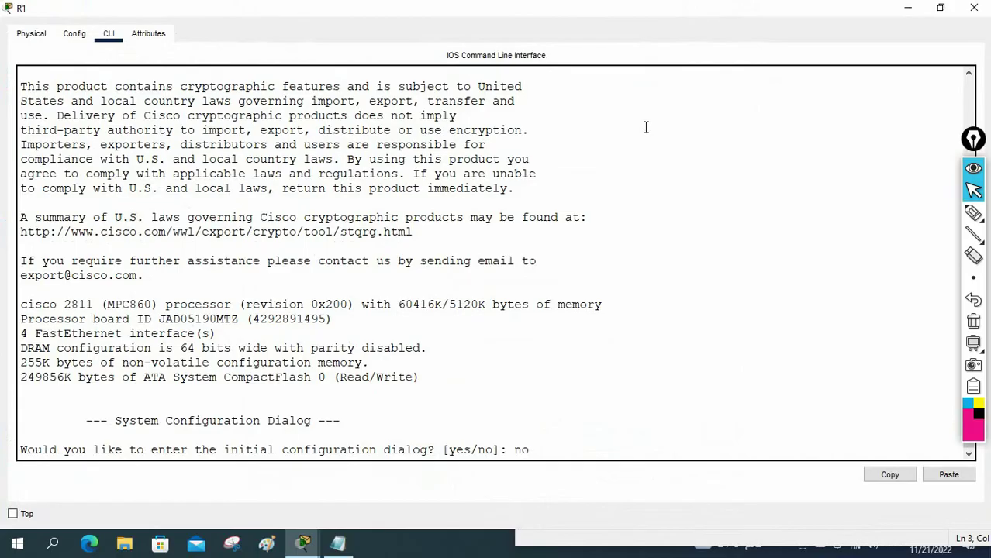
key("Return")
key("Return")
key("Return")
key("Return")
key("Return")
key("Return")
key("Return")
key("Return")
key("Return")
key("Return")
key("Return")
key("Return")
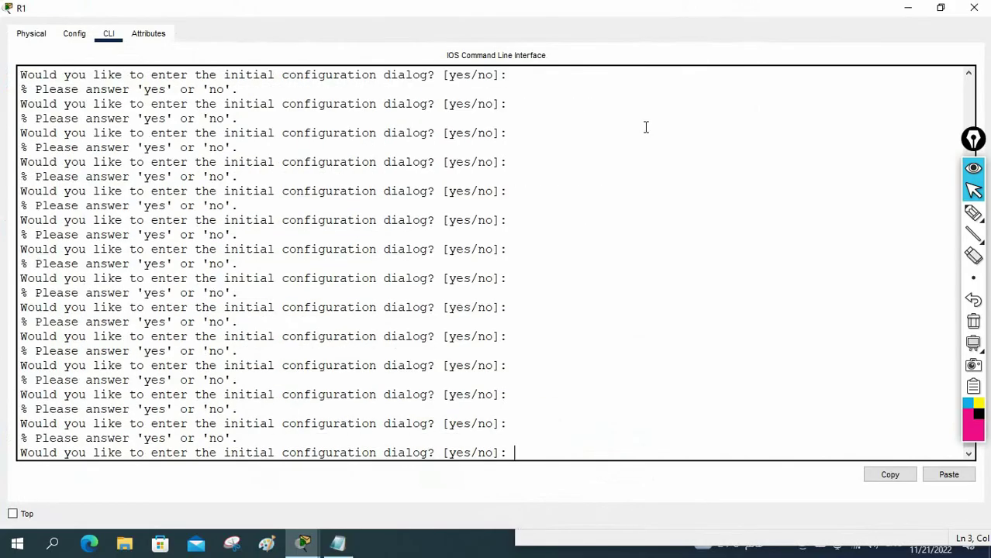
type("no")
key("Return")
key("Return")
key("Return")
key("Return")
key("Return")
key("Return")
key("Return")
key("Return")
key("Return")
key("Return")
key("Return")
key("Return")
key("Return")
key("Return")
key("Return")
key("Return")
key("Return")
key("Return")
key("Return")
key("Return")
key("Return")
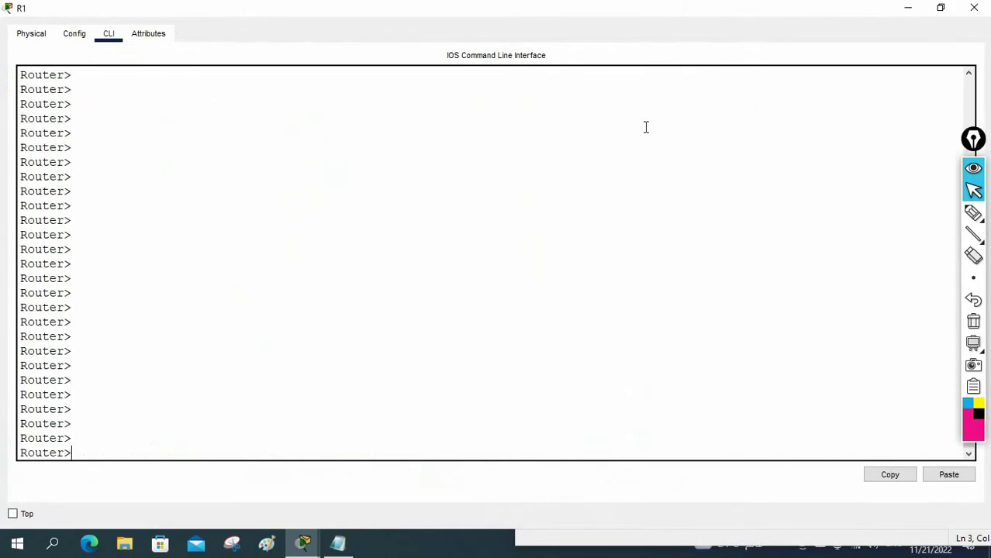
Paste the copied R1 configuration into R1's command line and review the executed commands
right_click(441, 162)
left_click(476, 189)
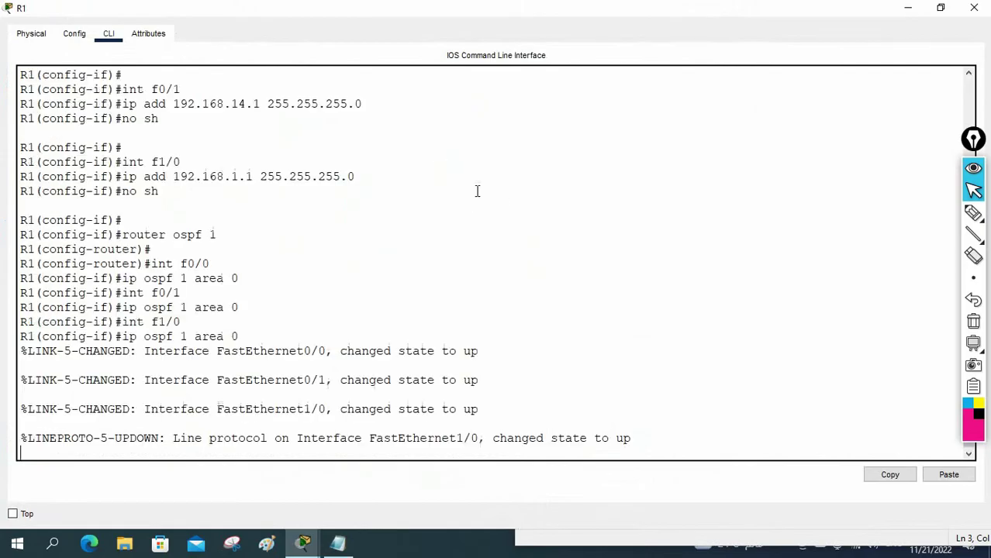
scroll(462, 201, "up", 5)
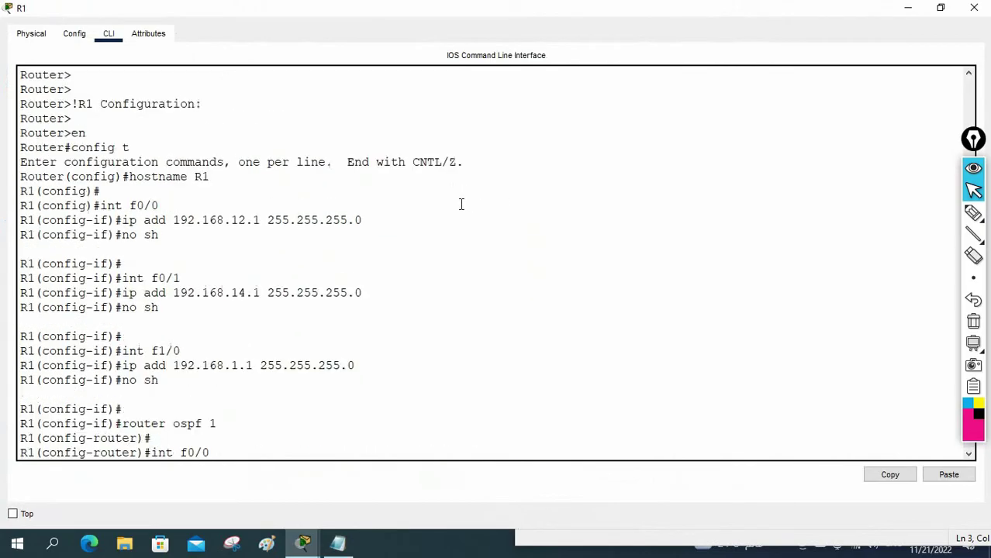
scroll(134, 188, "down", 5)
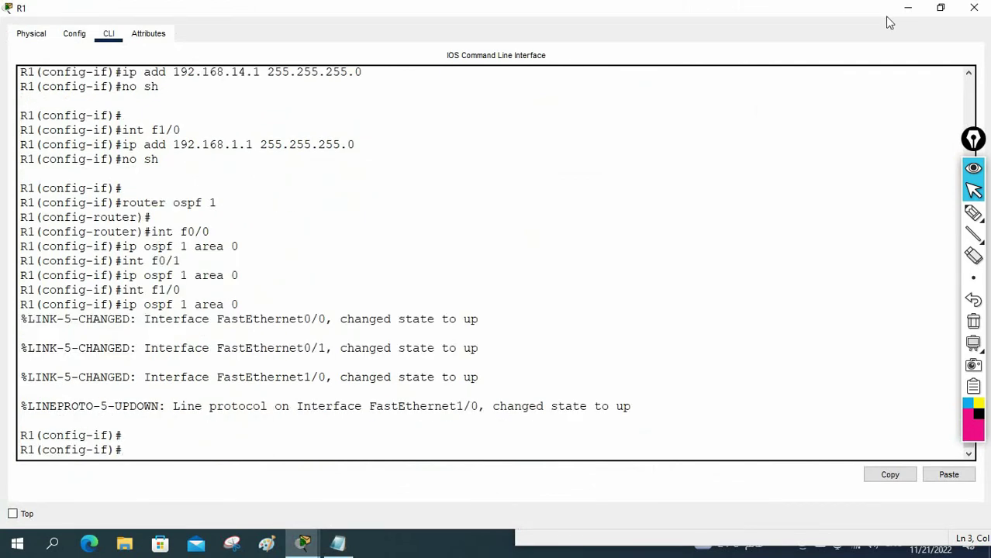
Leave configuration mode on R1, save the configuration with "wr", and minimize R1's window
key("Return")
type("wr")
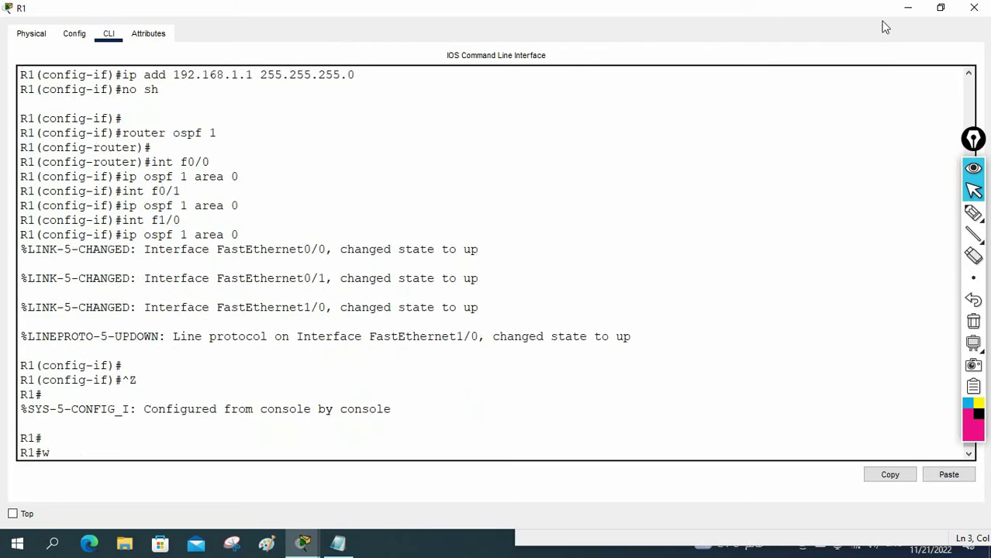
key("Return")
key("Return")
key("Return")
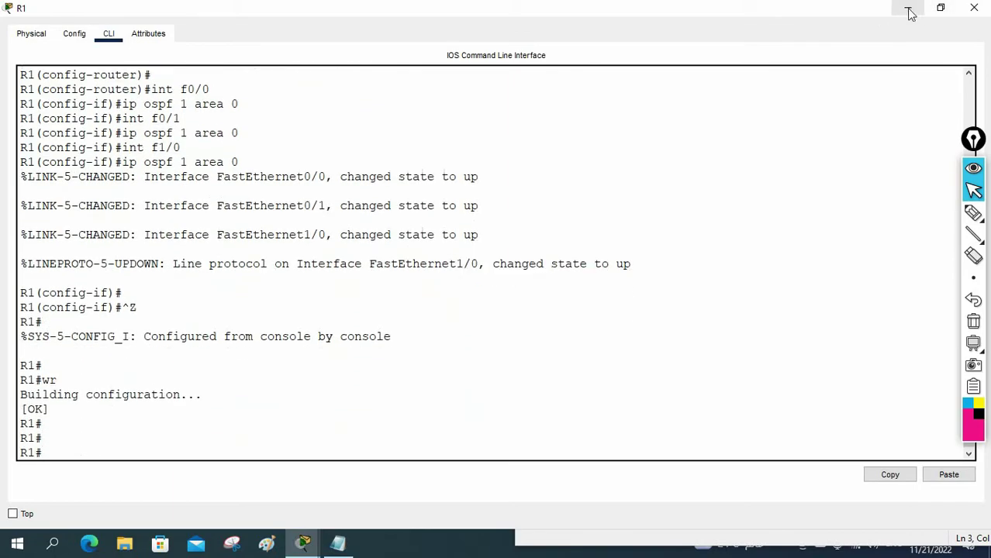
left_click(908, 8)
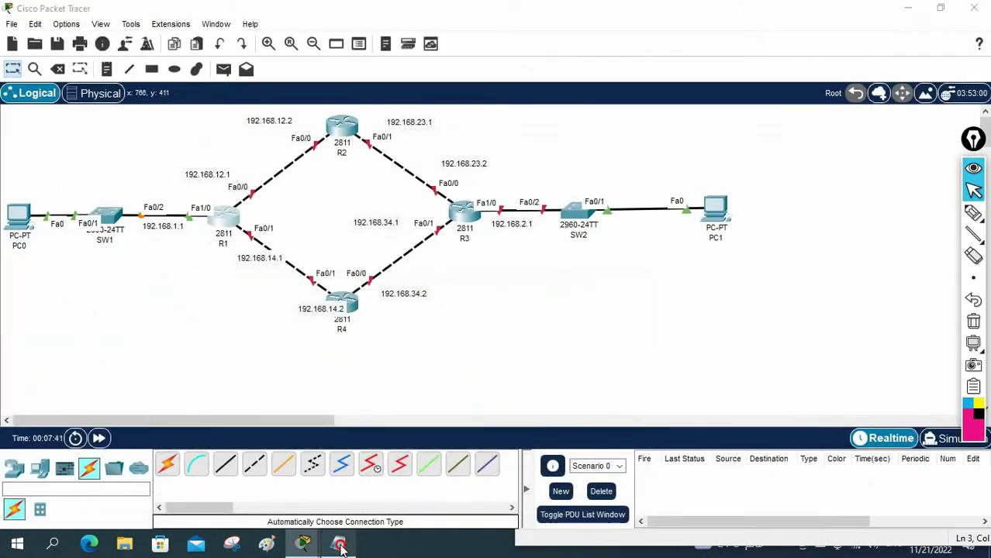
Switch to Notepad and paste a copy of R1's configuration block directly below the dashed separator
left_click(338, 542)
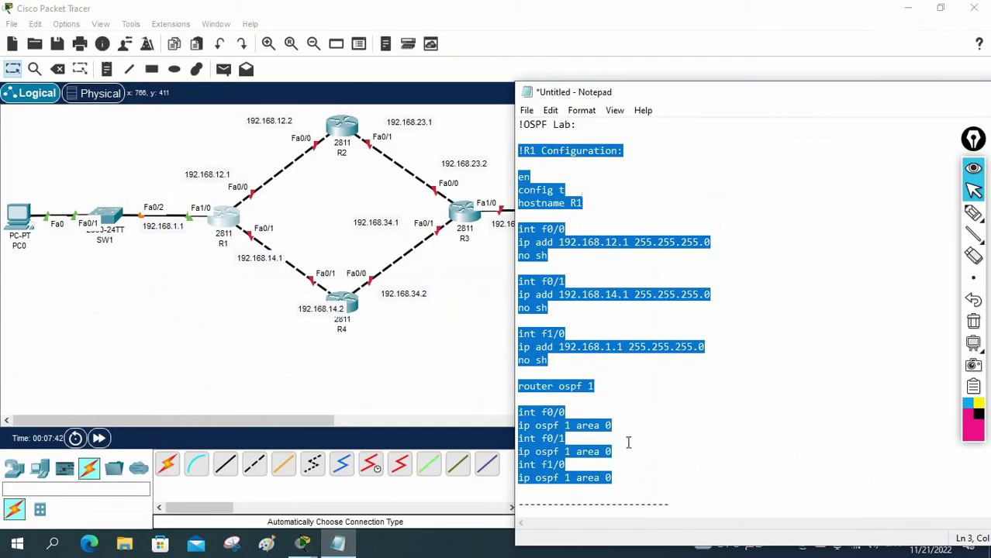
left_click(727, 505)
key("Return")
key("Return")
key("Return")
key("Return")
key("Return")
key("Return")
key("Return")
key("Return")
key("Return")
key("Return")
key("Return")
key("Return")
key("Return")
key("Return")
key("Return")
key("Return")
key("Return")
key("Return")
key("Return")
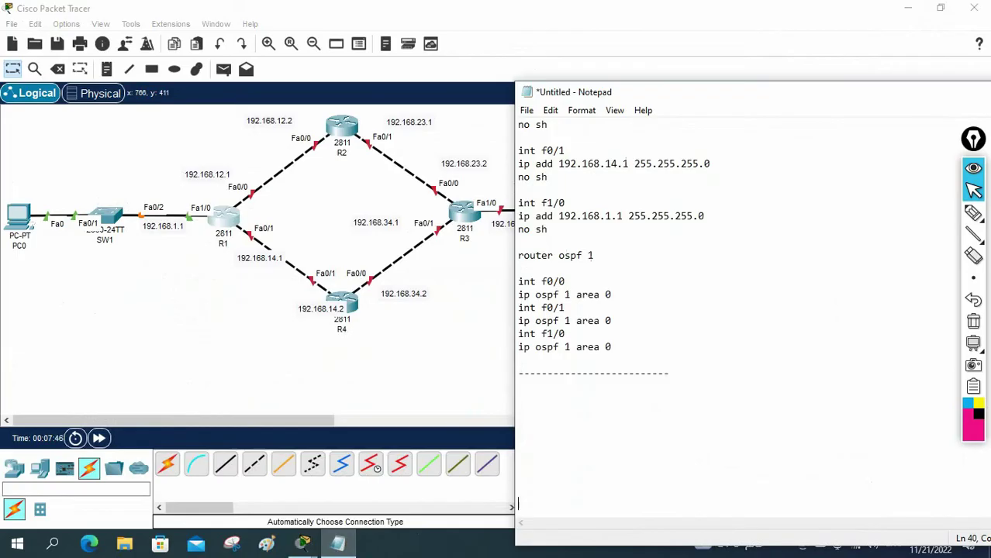
key("BackSpace")
key("BackSpace")
key("BackSpace")
key("BackSpace")
key("BackSpace")
key("BackSpace")
key("BackSpace")
key("BackSpace")
key("BackSpace")
key("BackSpace")
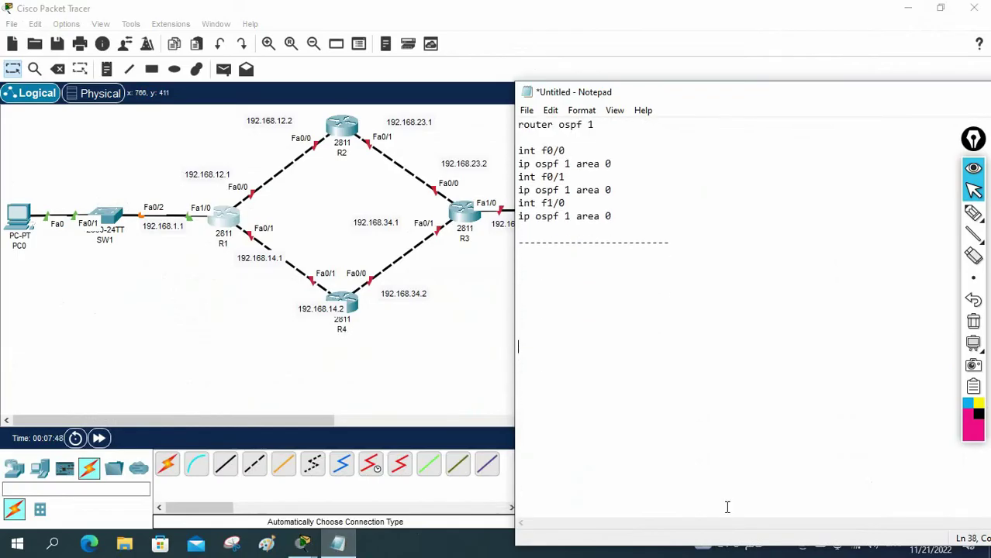
key("BackSpace")
key("BackSpace")
key("ctrl+v")
Change the pasted block's heading to "!R2 Configuration:" and its hostname to R2
left_click(531, 163)
key("Delete")
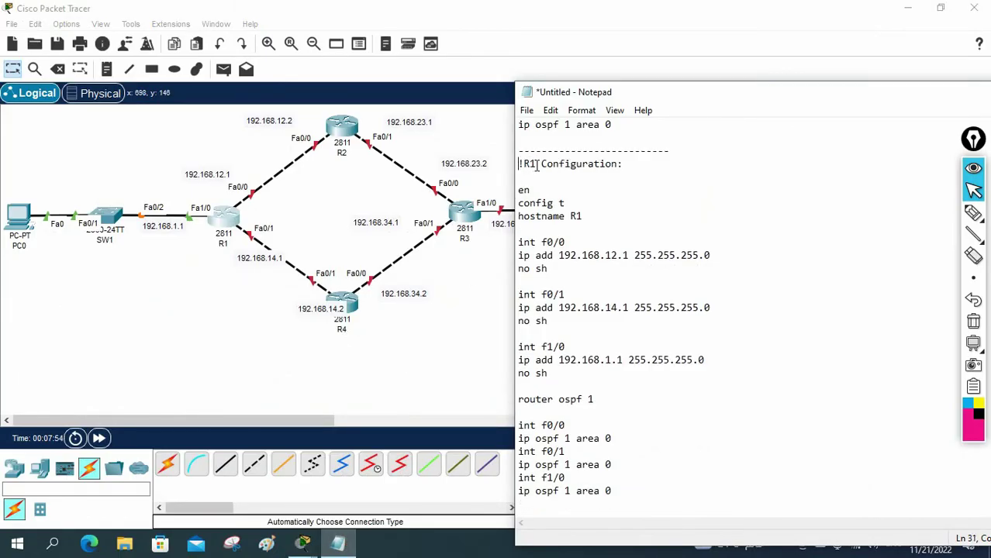
type("2")
left_click_drag(583, 217, 577, 217)
type("2")
Set R2's f0/0 address to 192.168.12.2 and its f0/1 address to 192.168.23.1 in the script
double_click(623, 255)
type("2")
double_click(610, 308)
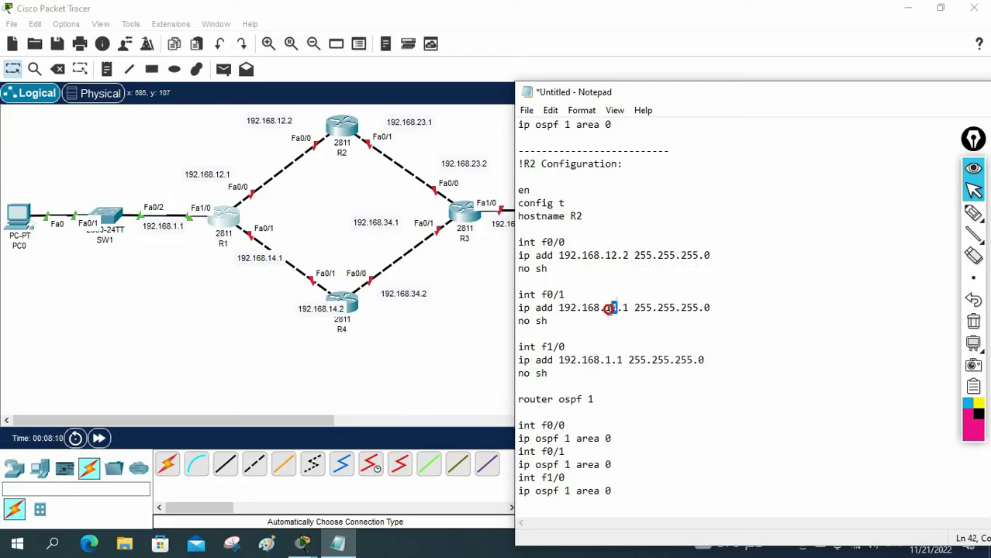
type("23")
left_click(625, 309)
Delete the f1/0 addressing block from R2's script along with the leftover blank lines
left_click_drag(549, 374, 512, 351)
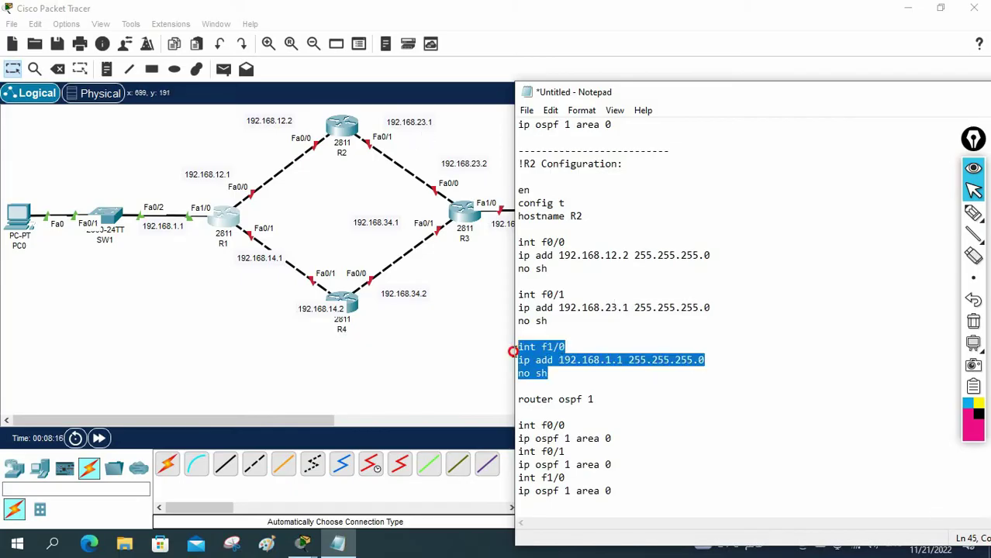
key("BackSpace")
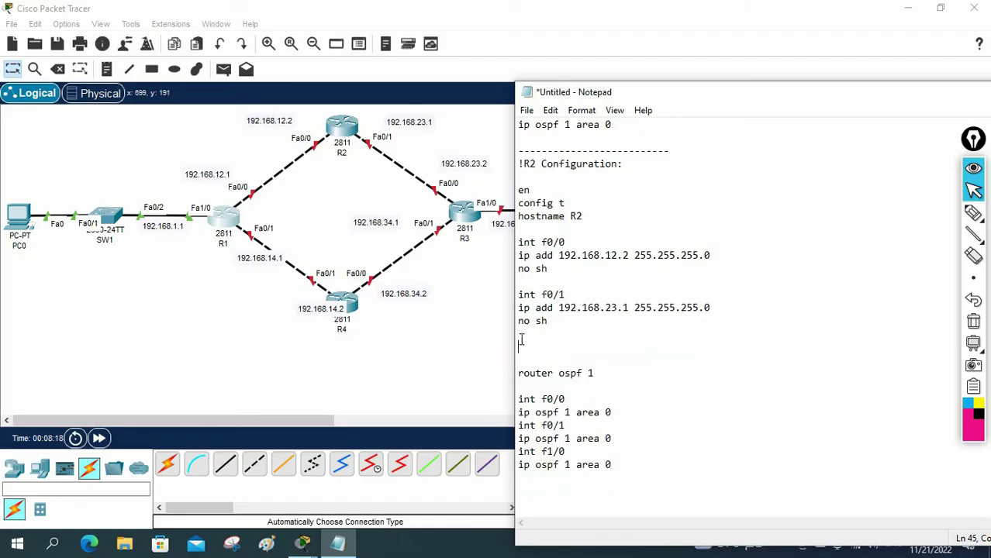
key("Delete")
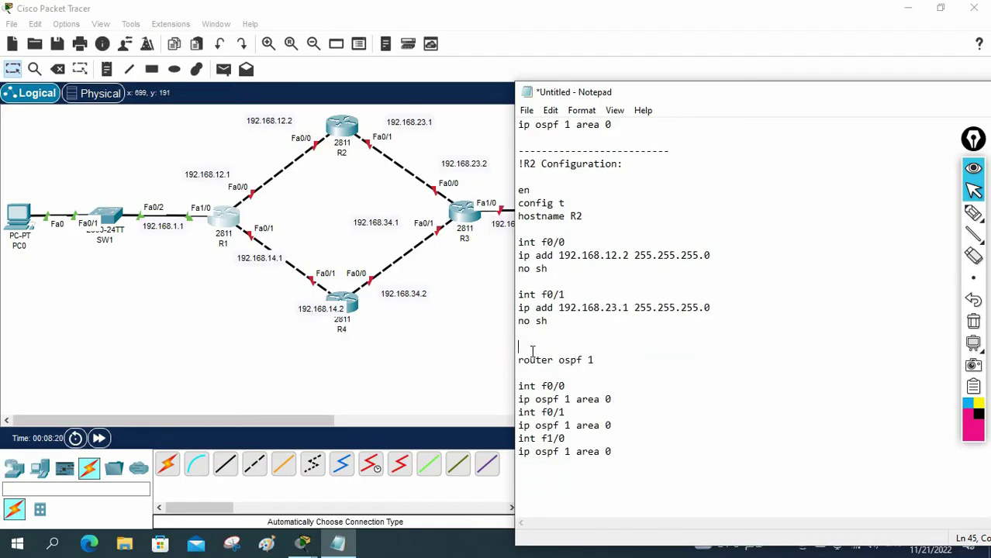
key("Delete")
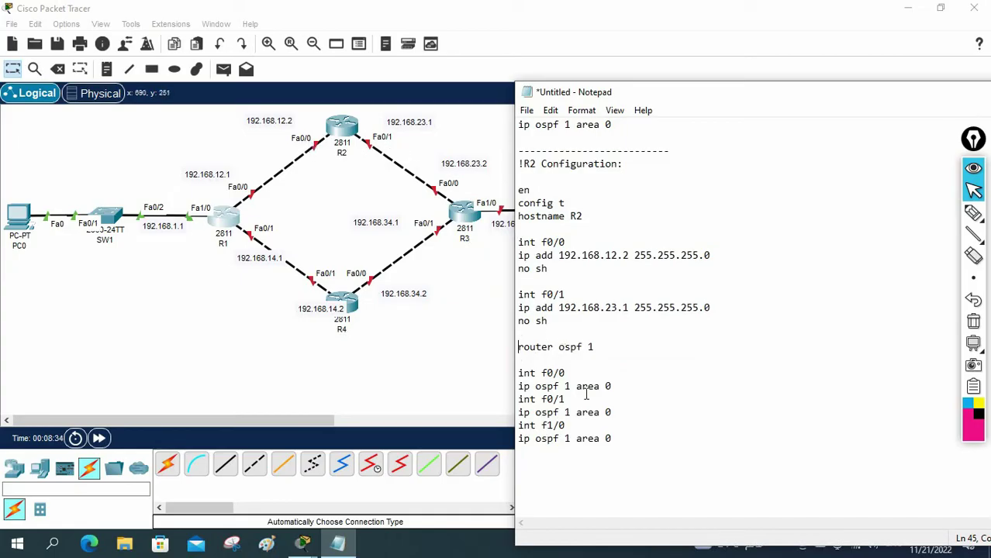
Delete the two f1/0 OSPF lines from R2's script and add a dashed separator line below the block
left_click_drag(633, 442, 509, 426)
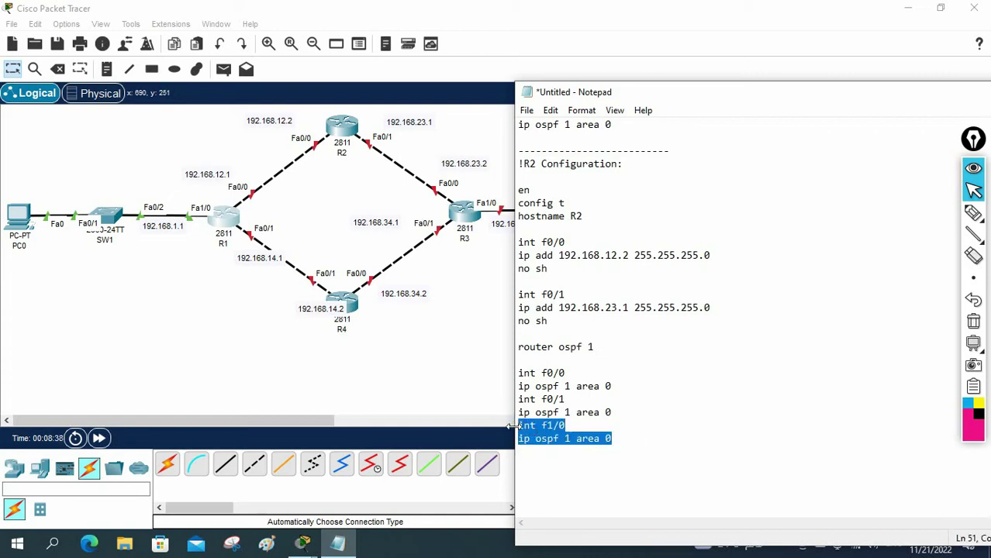
key("Delete")
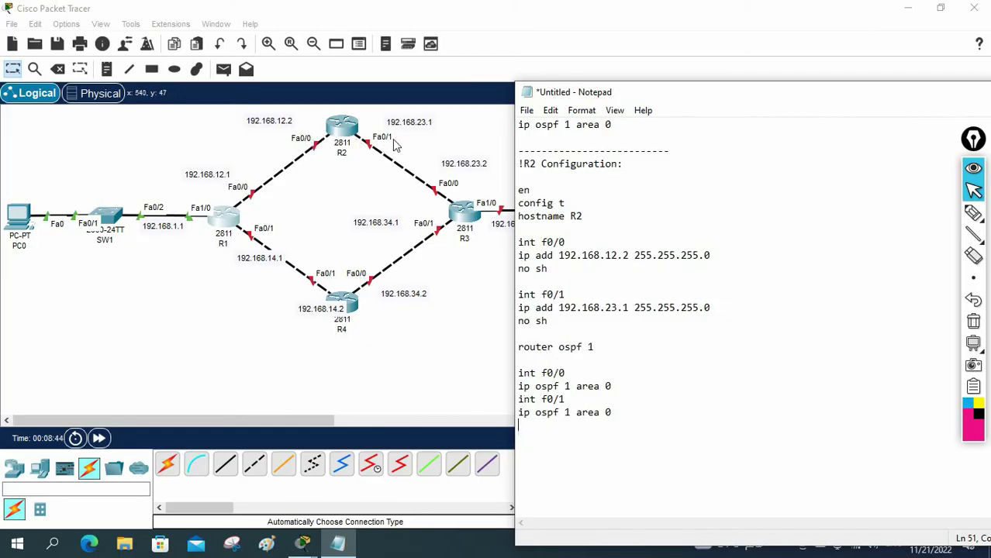
type("---------------------------------")
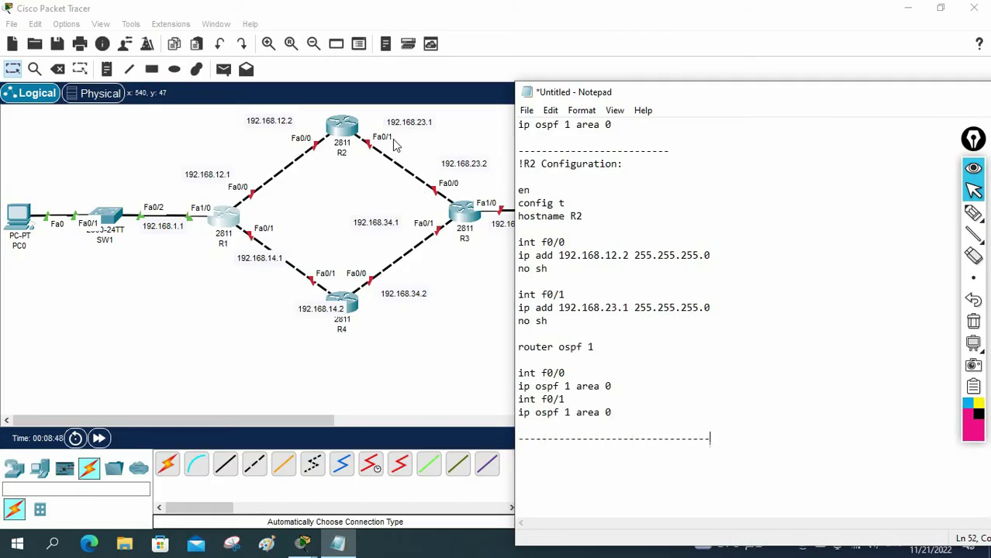
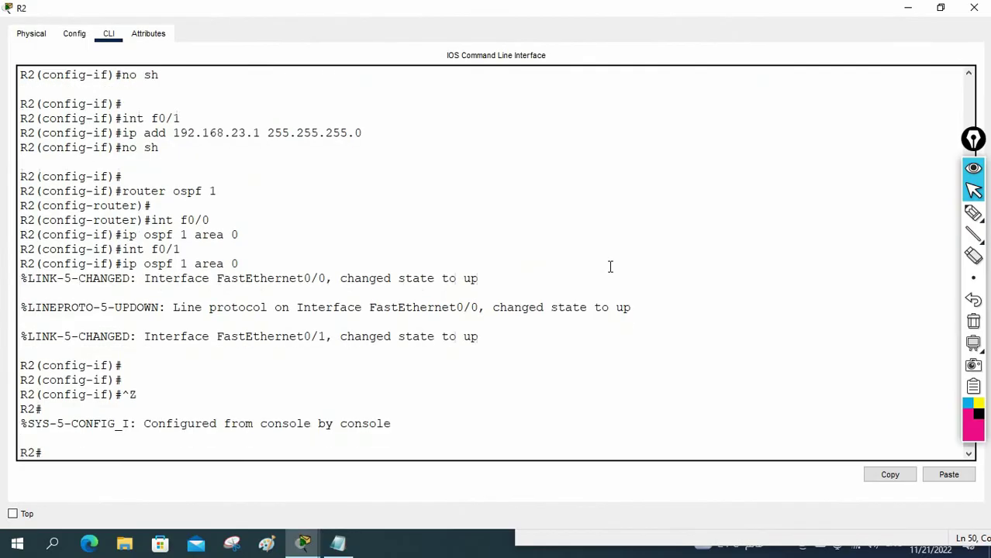
Save R2's configuration with "wr" and close R2's window
type("r")
key("Return")
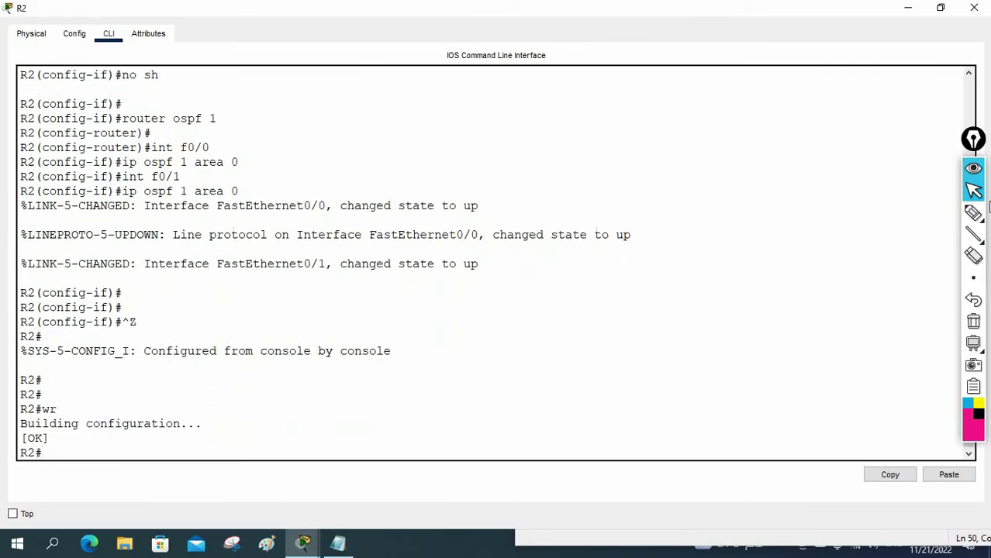
left_click(974, 8)
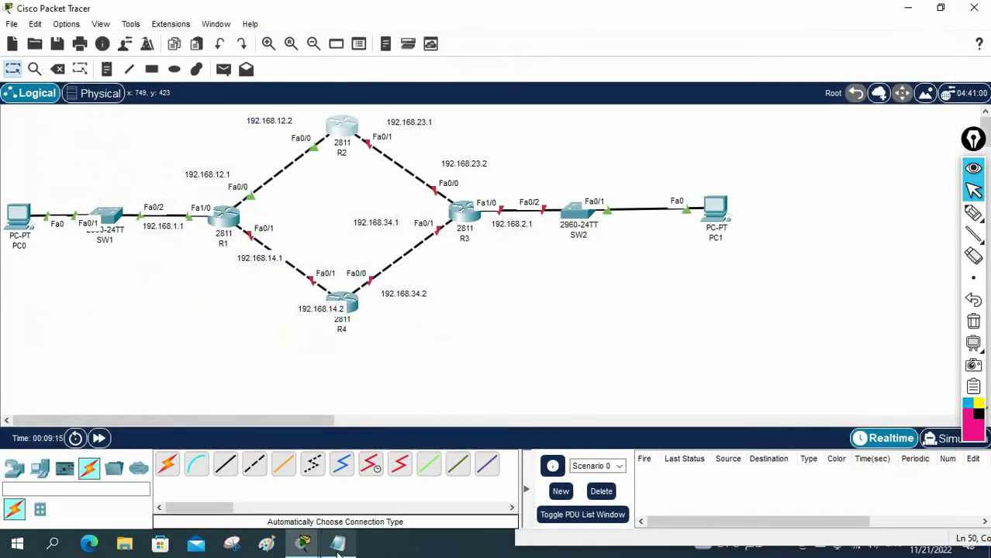
Switch to Notepad and change the last pasted R1 block's heading to "!R3 Configuration:" and its hostname to R3
left_click(338, 544)
scroll(684, 310, "down", 10)
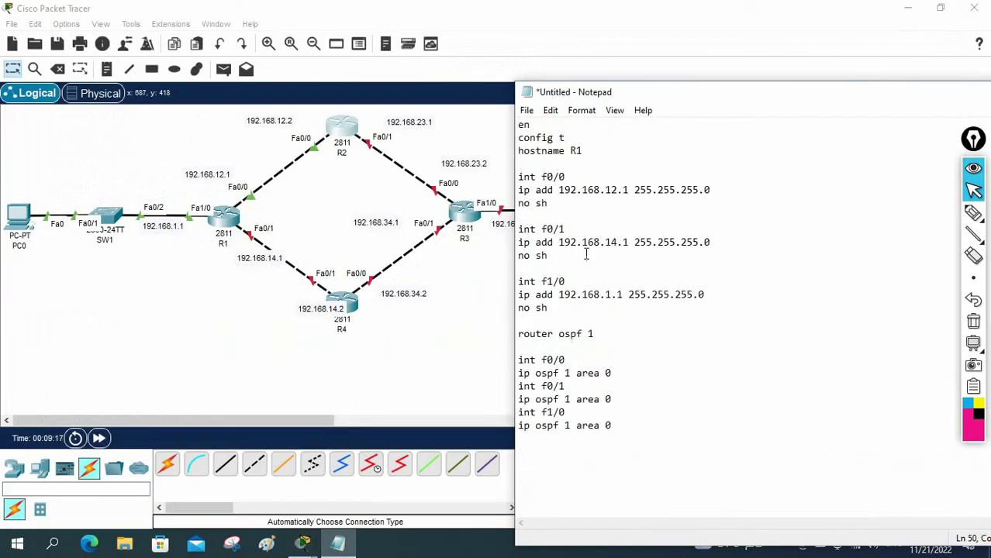
scroll(587, 254, "up", 3)
left_click_drag(530, 217, 535, 218)
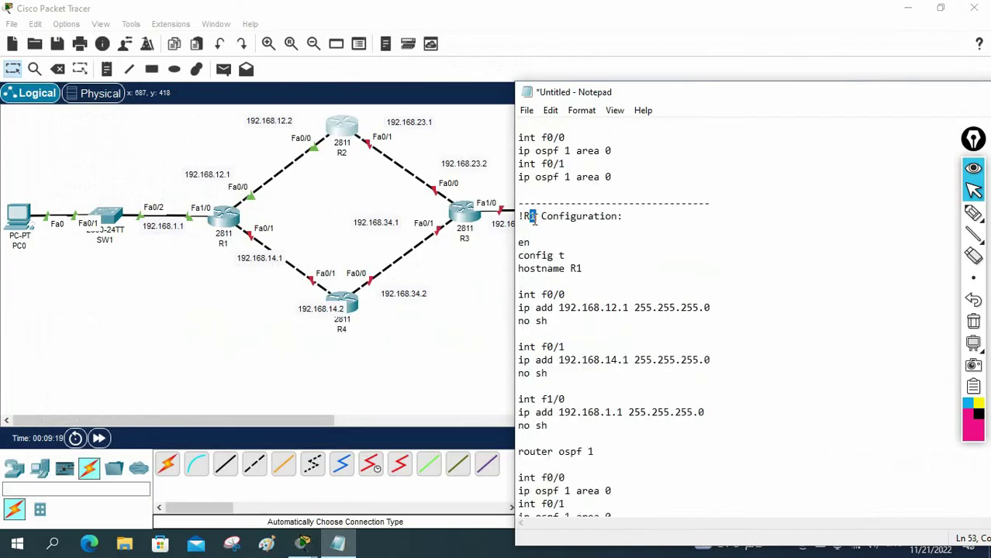
double_click(576, 269)
type("R3")
Set R3's script addresses to 192.168.23.2 on f0/0, 192.168.34.1 on f0/1 and 192.168.2.1 on f1/0
left_click_drag(618, 308, 605, 308)
type("23")
left_click_drag(618, 359, 605, 360)
type("34")
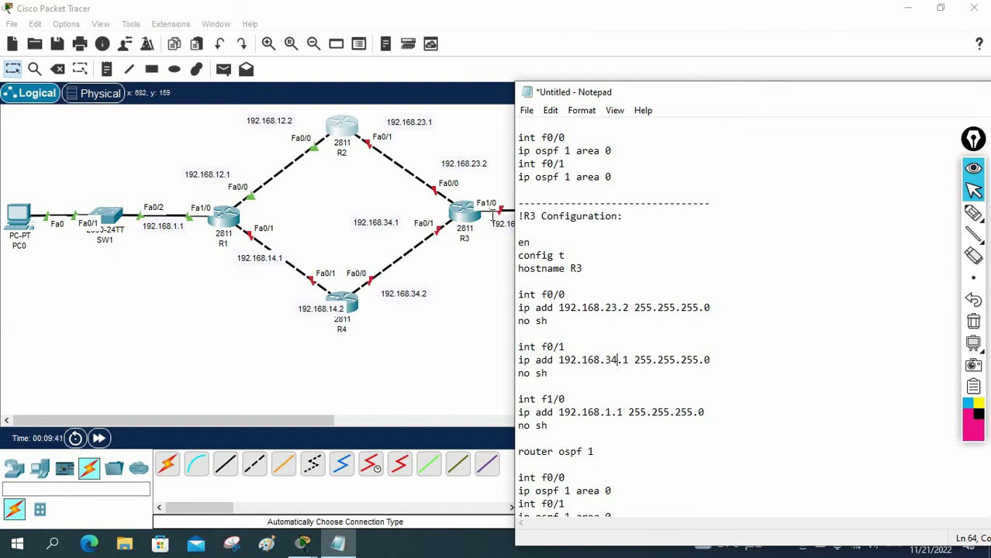
left_click_drag(602, 91, 658, 103)
left_click_drag(673, 405, 664, 404)
type("2")
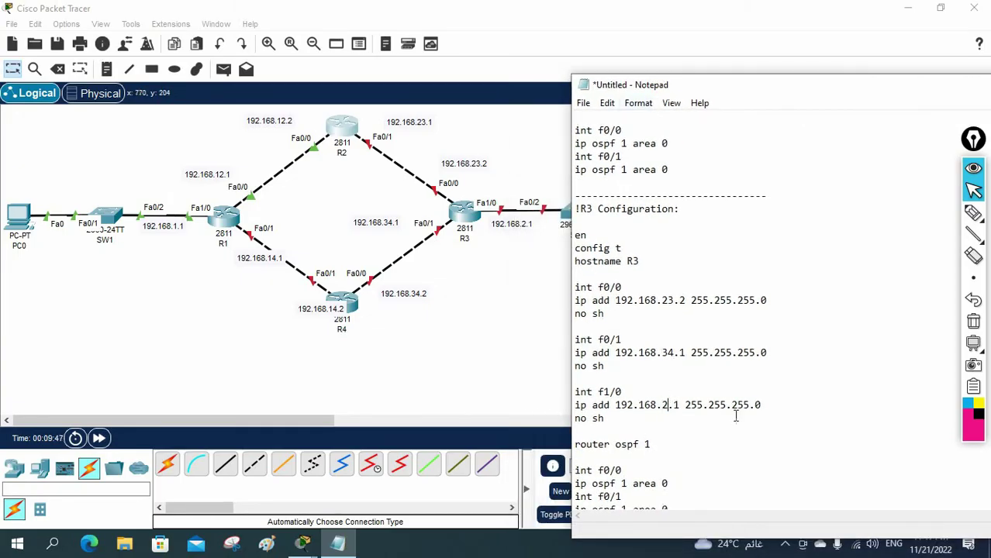
Copy the whole R3 configuration block, then switch to Packet Tracer and open router R3's command line interface maximized
scroll(737, 412, "down", 2)
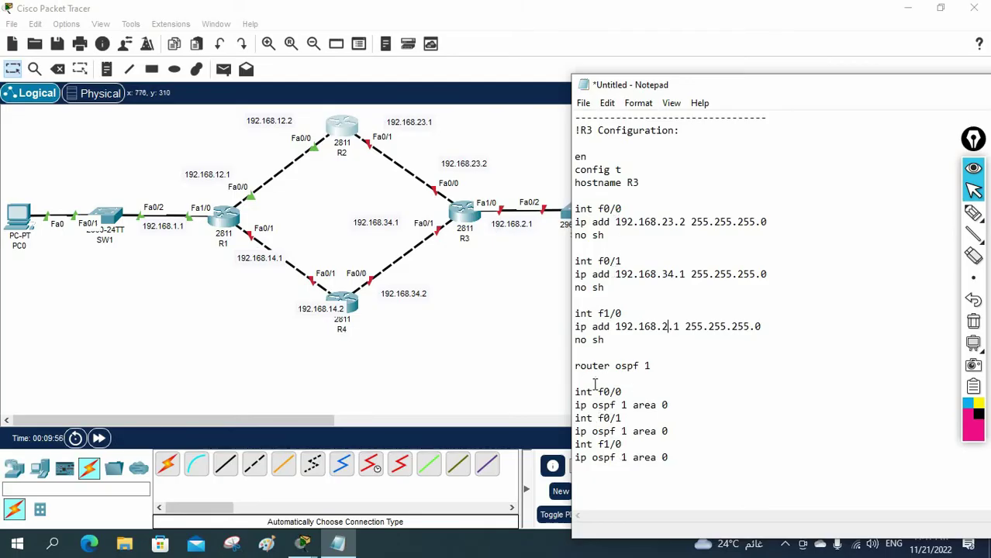
left_click_drag(679, 454, 565, 126)
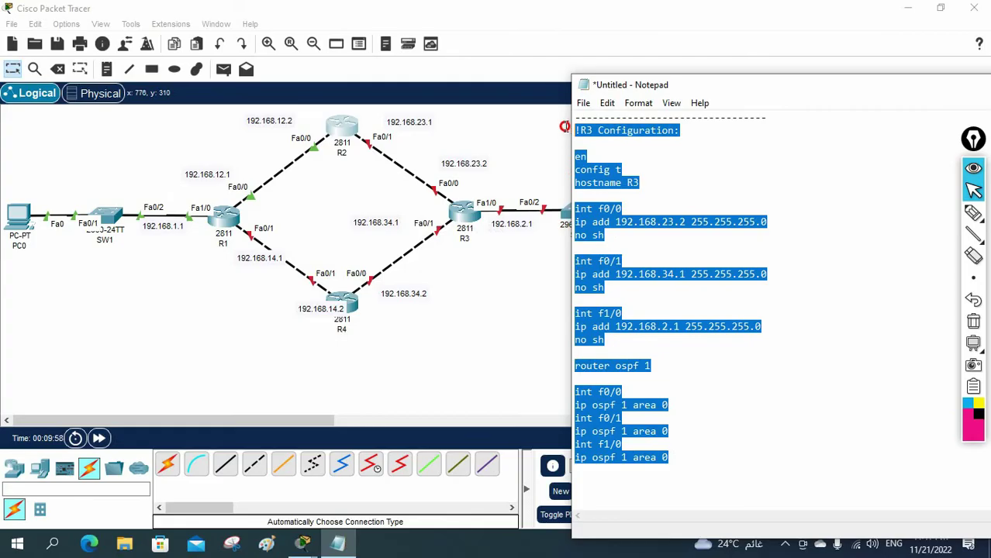
left_click(461, 214)
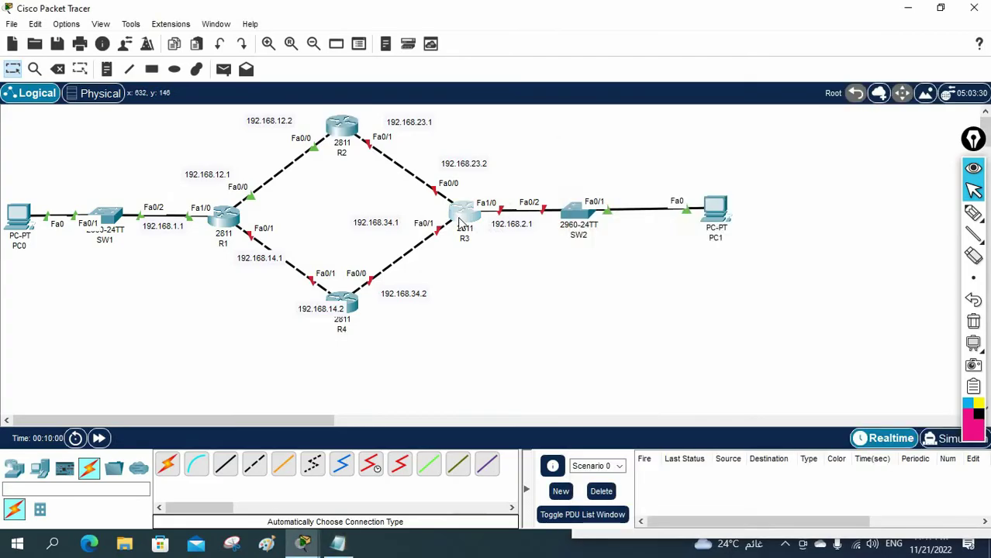
left_click(351, 45)
left_click(700, 16)
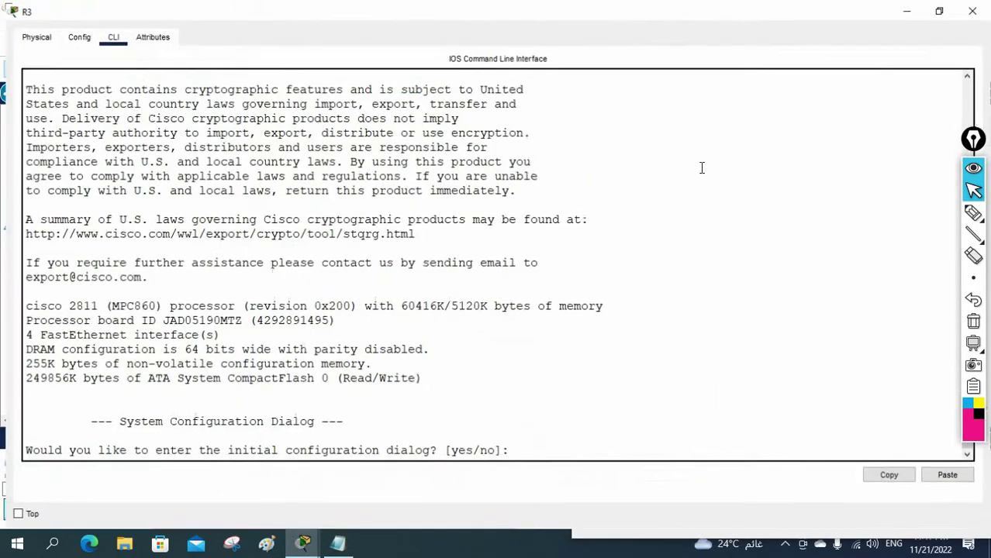
Decline R3's initial configuration dialog with "no" and continue to the Router> prompt
key("Return")
key("Return")
key("Return")
key("Return")
key("Return")
key("Return")
key("Return")
key("Return")
key("Return")
key("Return")
key("Return")
key("Return")
key("Return")
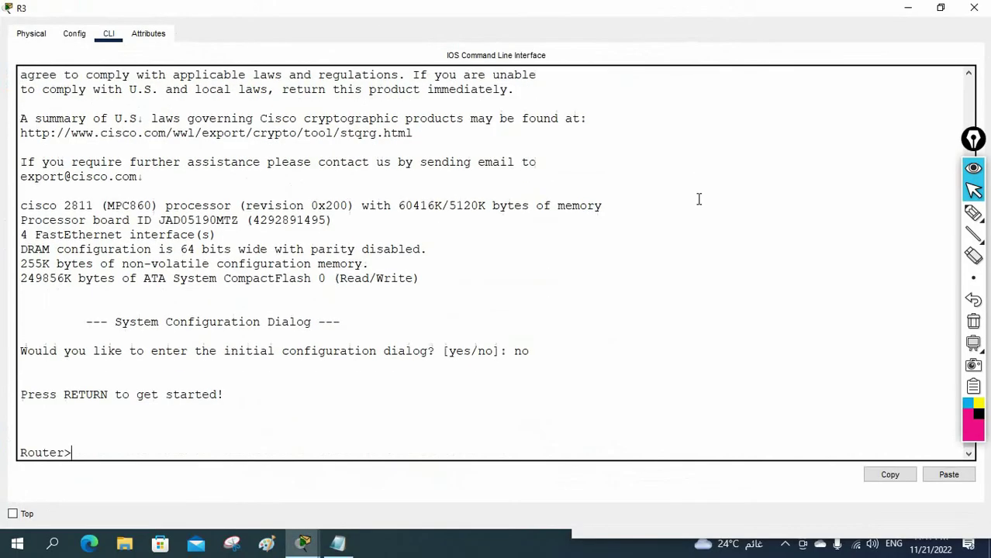
Paste the copied R3 configuration into R3's command line and review the executed commands
right_click(681, 221)
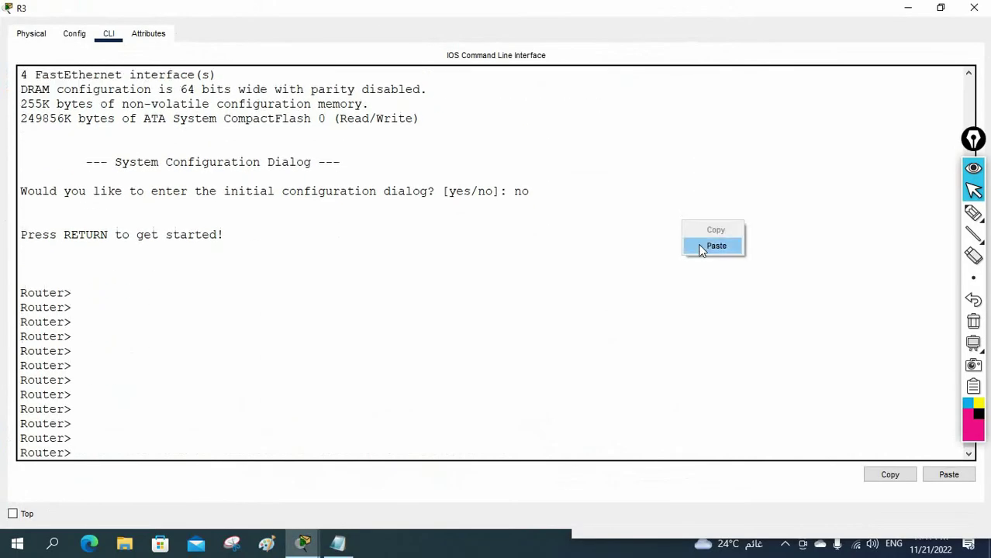
left_click(700, 246)
scroll(700, 245, "up", 6)
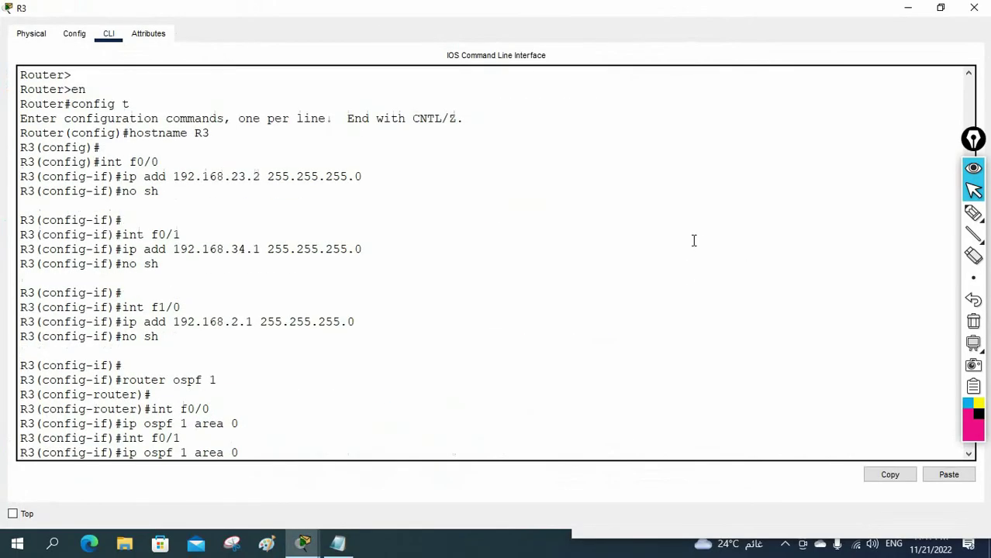
Leave R3's configuration mode, save its configuration with "wr", and close the R3 window
scroll(248, 232, "down", 7)
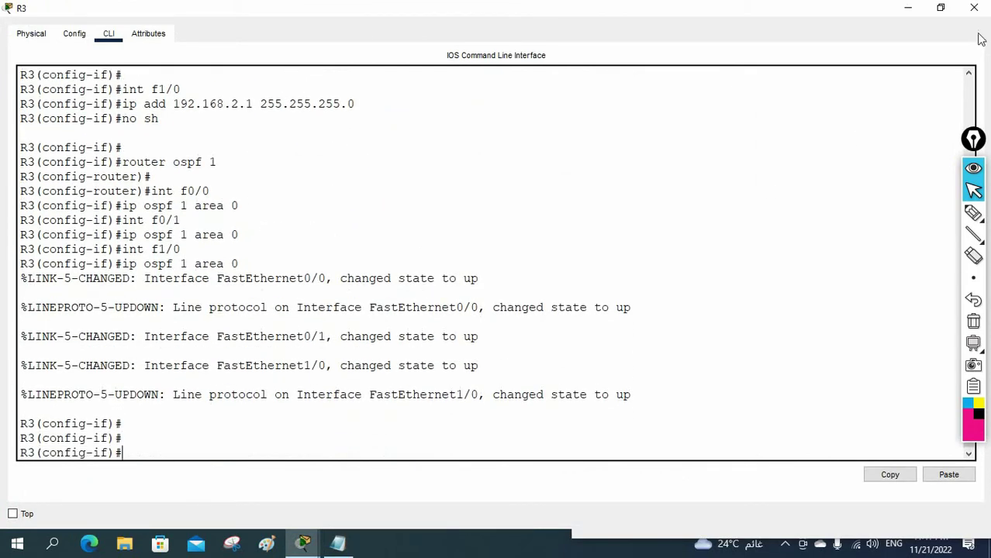
key("ctrl+z")
key("Return")
key("Return")
key("Return")
type("wr")
key("Return")
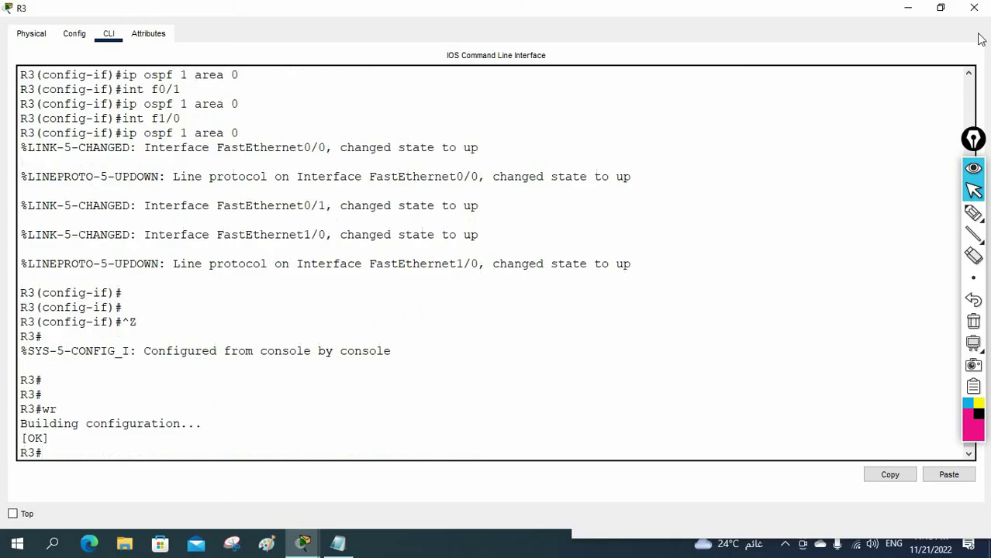
left_click(973, 7)
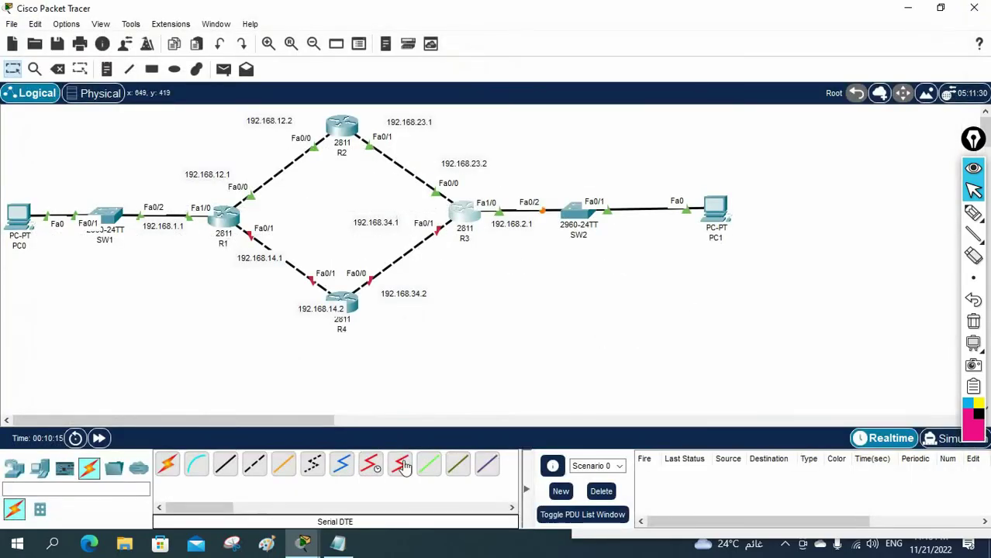
Switch to Notepad and copy the whole R2 configuration block, from its heading through the last OSPF line
left_click(338, 543)
scroll(690, 314, "down", 3)
scroll(691, 315, "up", 8)
scroll(691, 315, "up", 3)
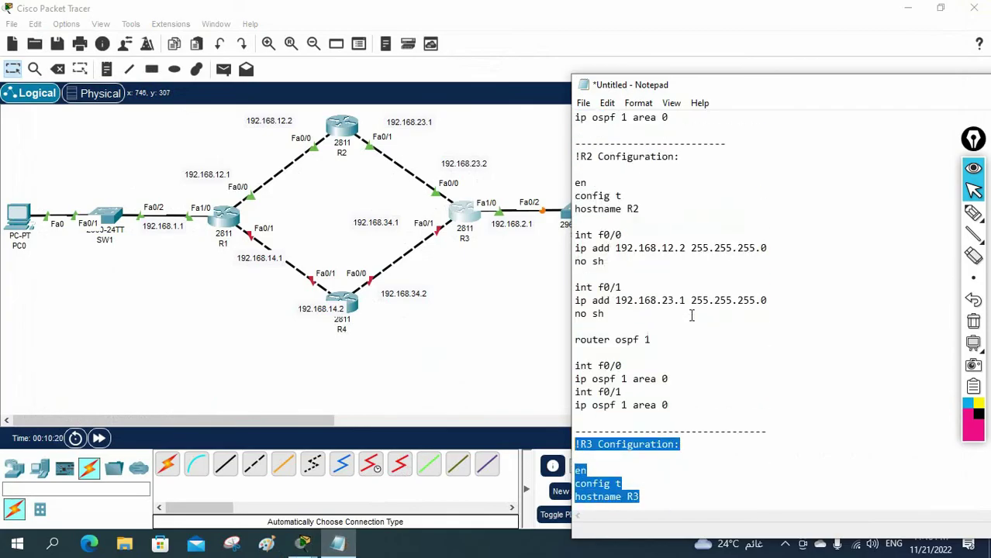
mouse_move(575, 158)
left_mouse_down()
mouse_move(625, 234)
mouse_move(641, 336)
mouse_move(683, 404)
left_mouse_up()
key("ctrl+c")
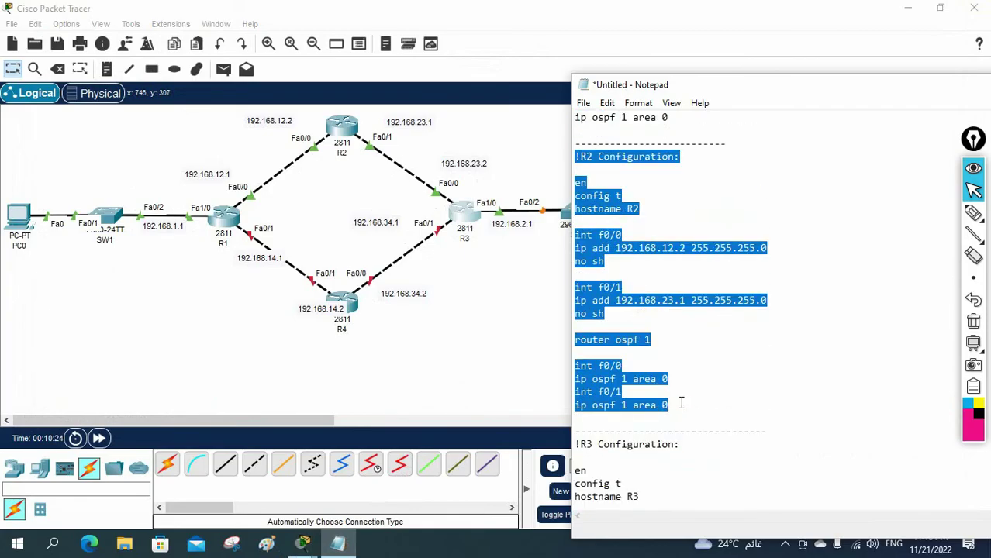
Add a dashed separator line after the R3 block in Notepad and paste the copied R2 block below it
left_click(680, 403)
scroll(680, 400, "down", 12)
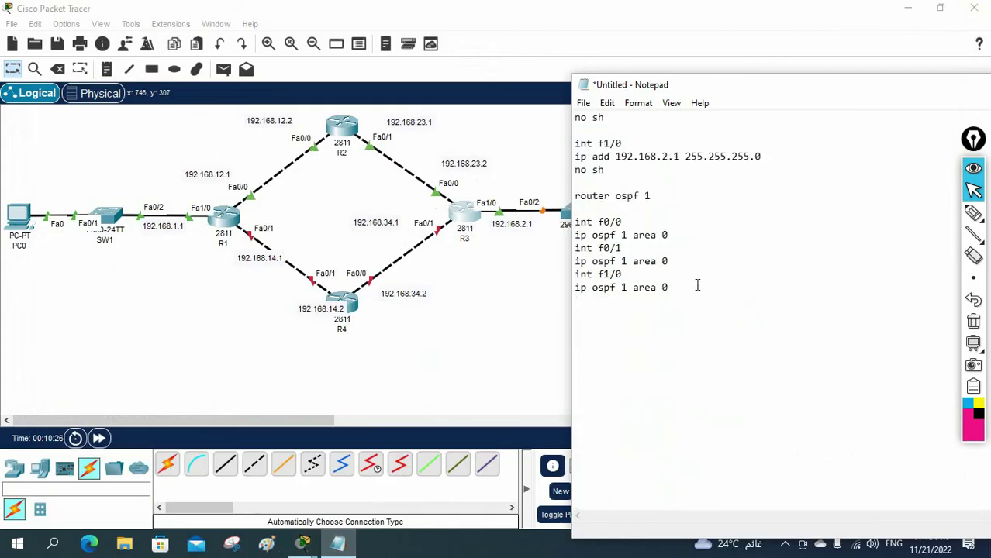
type("-----------------------")
key("Return")
key("ctrl+v")
Change the pasted block's heading to "!R4 Configuration:" and its hostname to R4
left_click_drag(593, 249, 584, 248)
type("R4")
left_click_drag(640, 300, 627, 300)
type("R4")
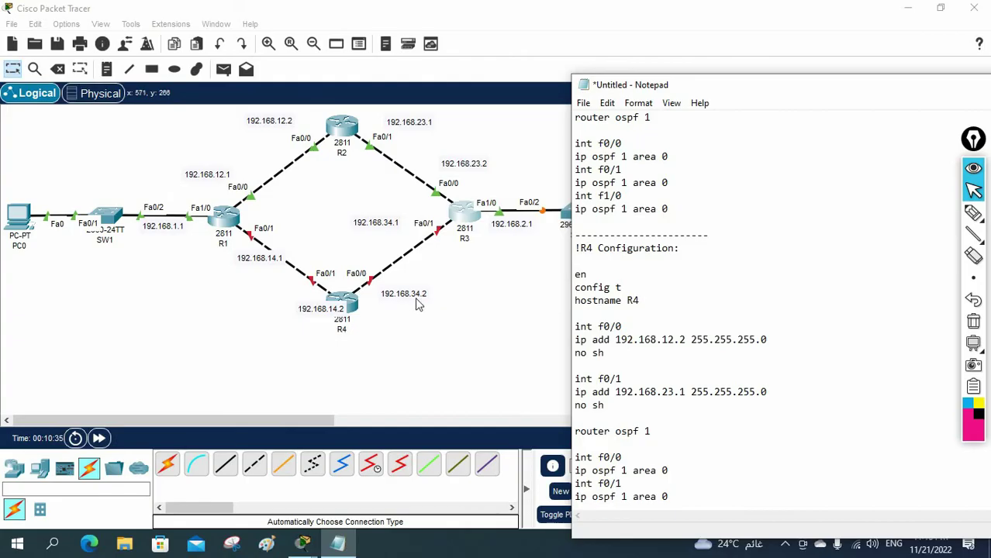
Set R4's script addresses to 192.168.34.2 on f0/0 and 192.168.14.2 on f0/1
left_click(669, 339)
double_click(665, 340)
type("34")
left_click_drag(671, 392, 663, 388)
type("14")
left_click(679, 392)
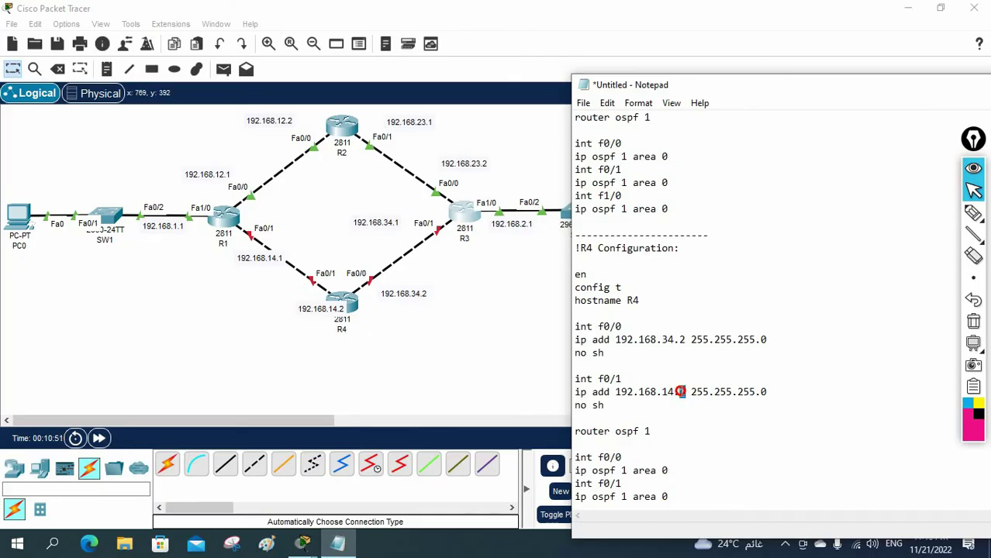
type("2")
Check the interface lines in R4's script and copy the whole R4 configuration block
scroll(669, 423, "down", 1)
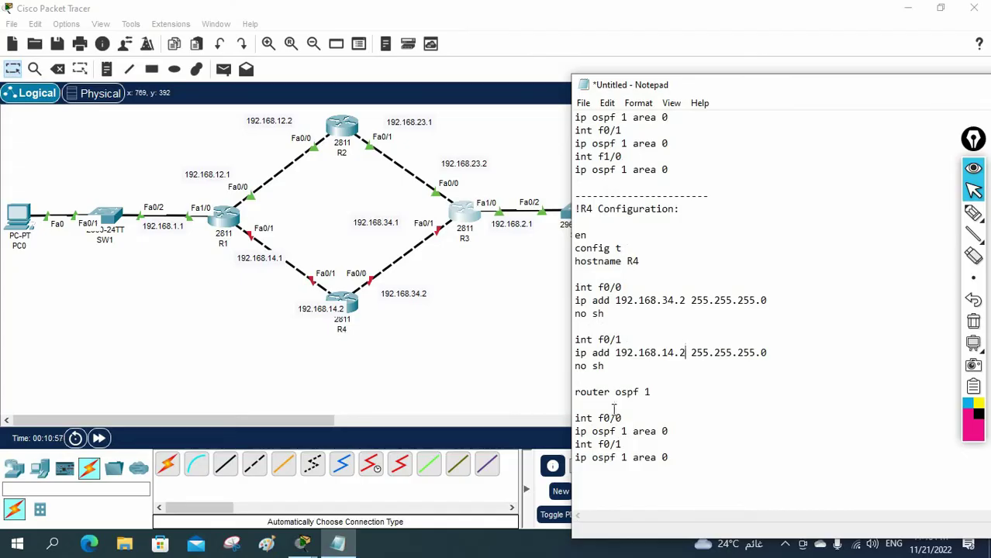
left_click_drag(622, 418, 581, 418)
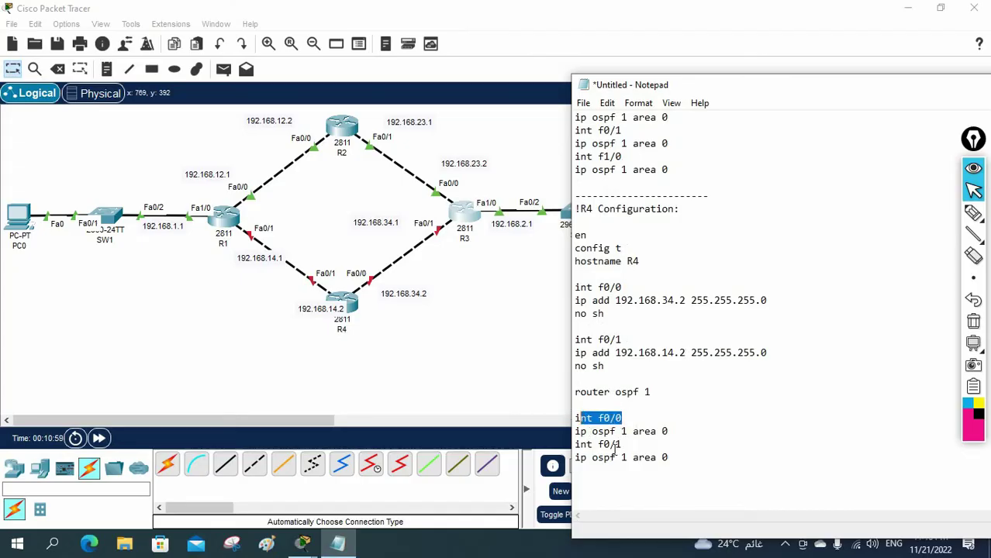
left_click_drag(620, 445, 575, 444)
left_click_drag(622, 286, 574, 287)
left_click_drag(683, 467, 565, 215)
key("ctrl+c")
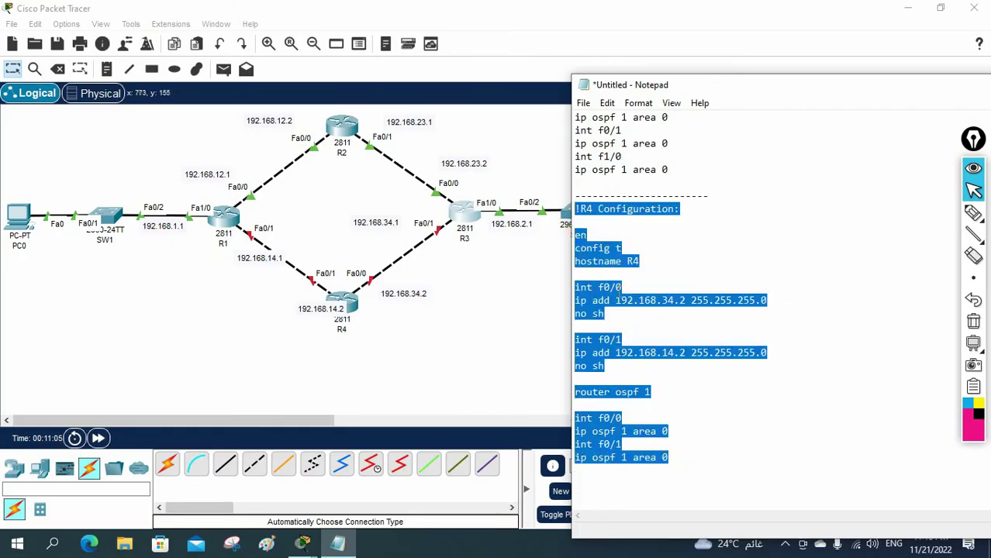
Open router R4's command line interface maximized in Packet Tracer and get past the initial configuration dialog to the router prompt
left_click(344, 302)
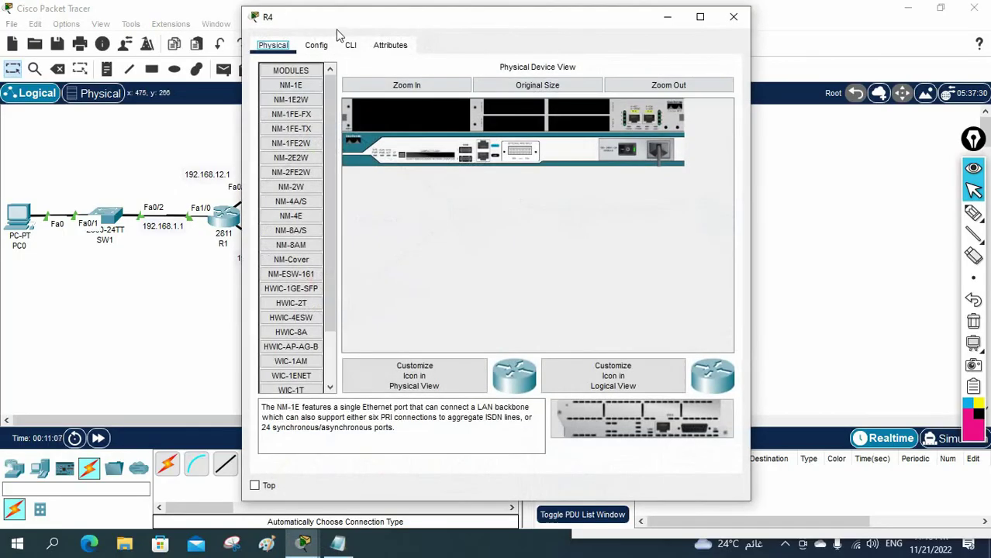
left_click(349, 45)
left_click(700, 16)
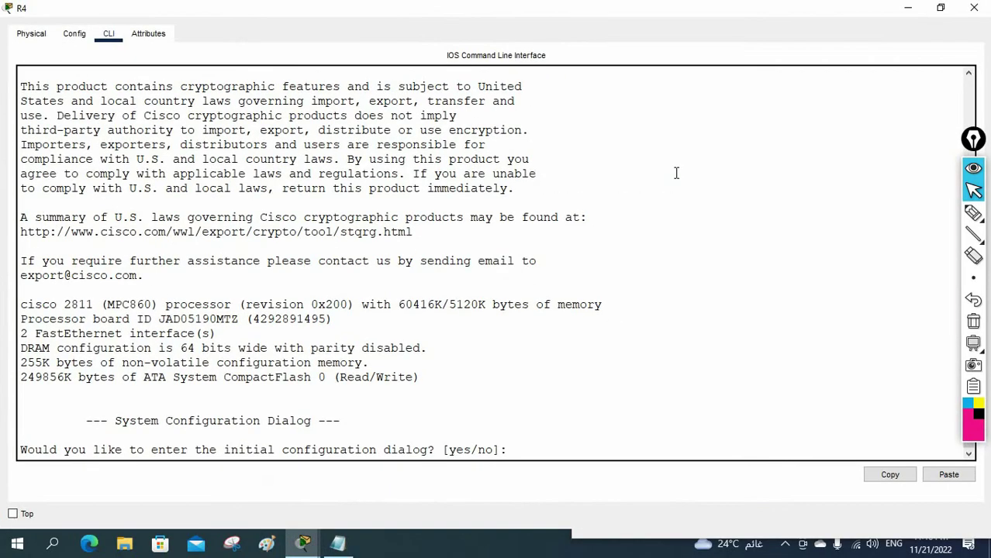
key("Return")
key("Return")
key("Return")
key("Return")
key("Return")
key("Return")
key("Return")
key("Return")
key("Return")
key("Return")
Paste the copied R4 configuration into R4's command line and run it
right_click(577, 236)
left_click(608, 262)
key("Return")
key("Return")
key("Return")
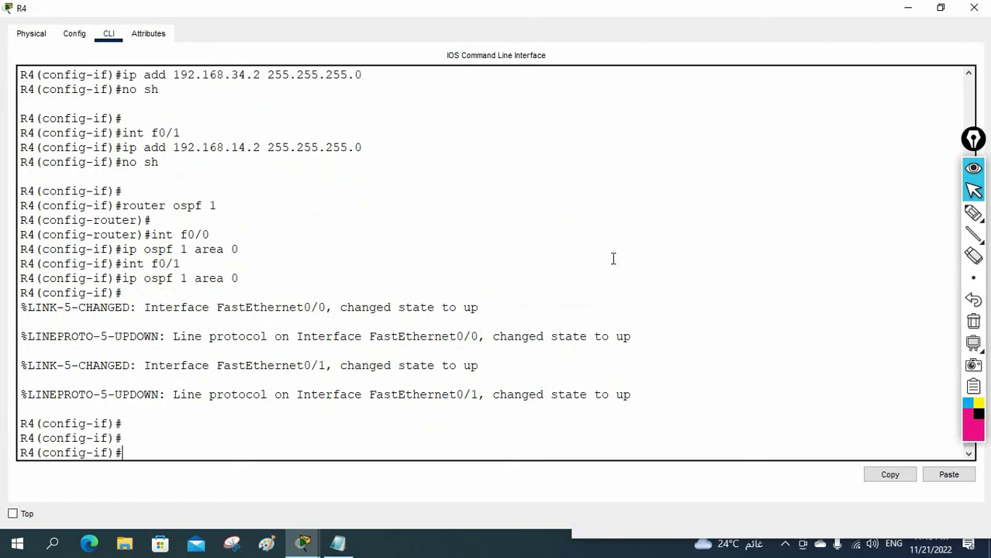
Leave R4's configuration mode, save its configuration with "wr", and close the R4 window
key("ctrl+z")
key("Return")
key("Return")
type("wr")
key("Return")
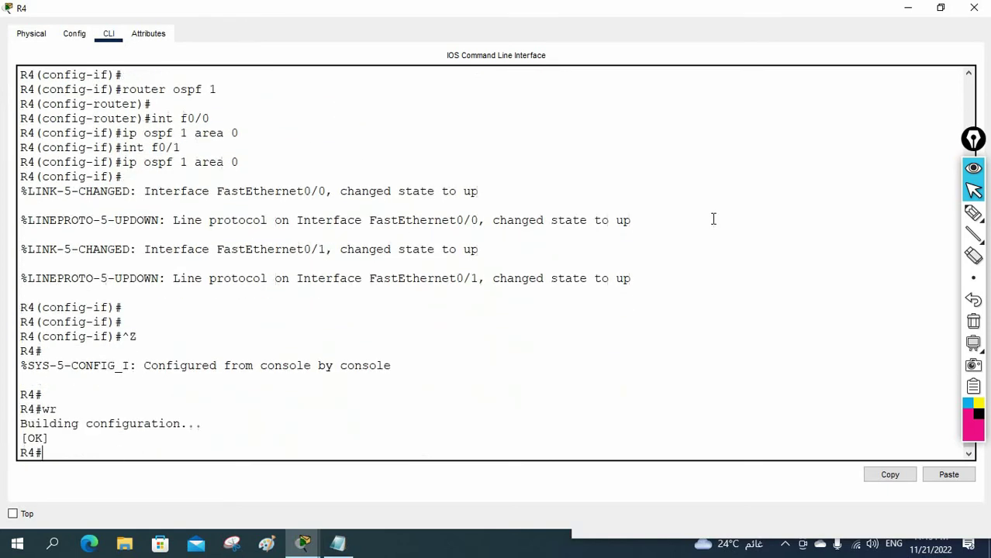
key("Return")
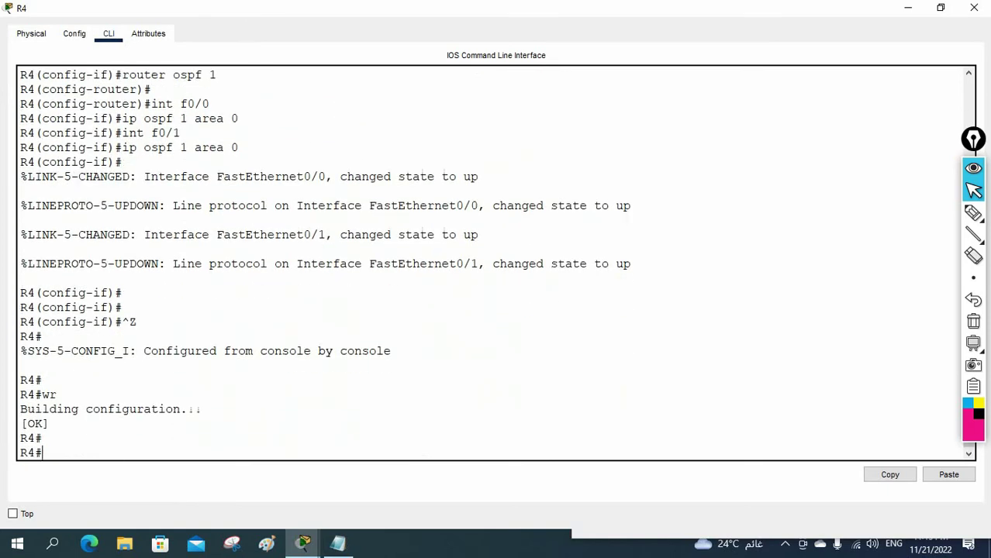
left_click(973, 7)
Rename PC0 as 192.168.1.2 and give it static IPv4 address 192.168.1.2, mask 255.255.255.0 and default gateway 192.168.1.1
left_click(20, 247)
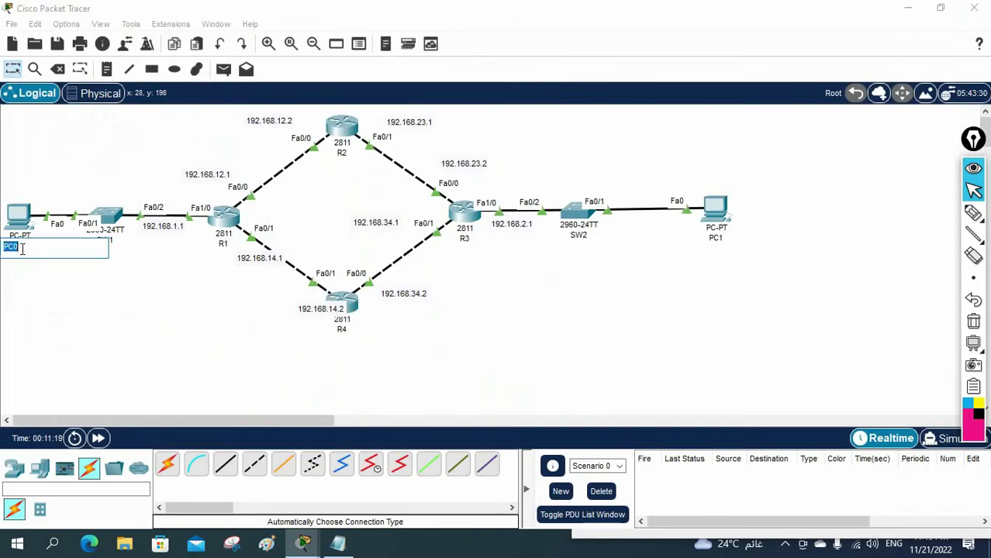
type("192.168.1.2")
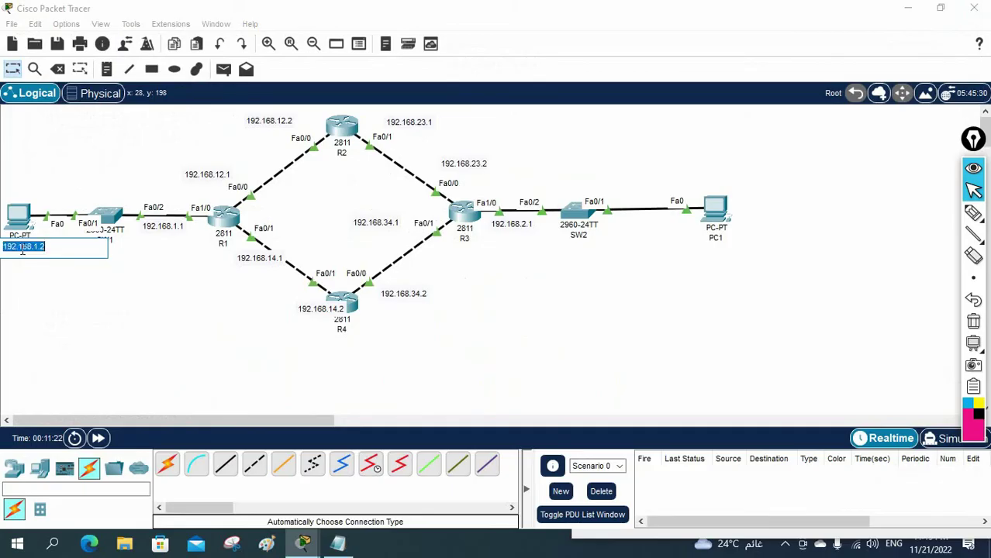
left_click(21, 219)
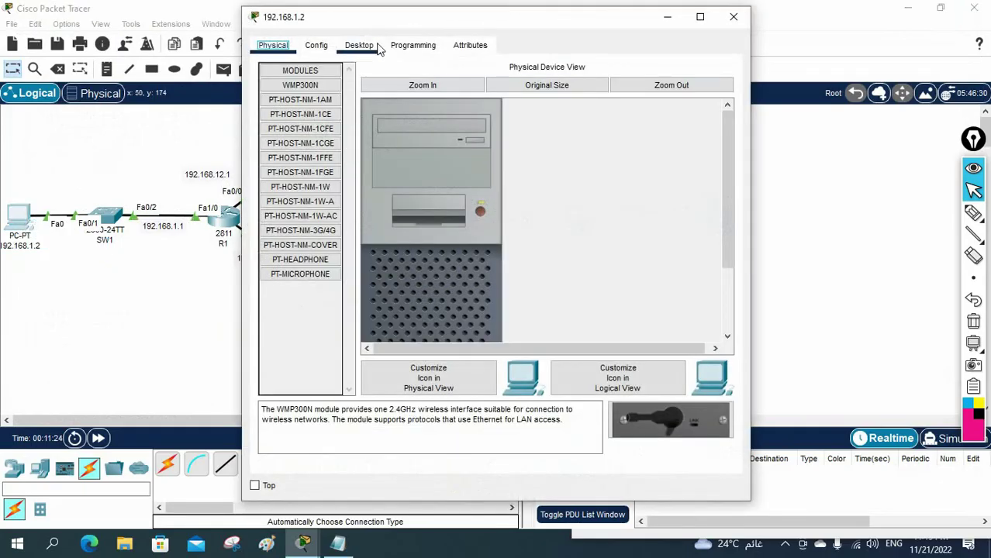
left_click(359, 45)
left_click(347, 87)
left_click(437, 149)
type("192.168.1.2")
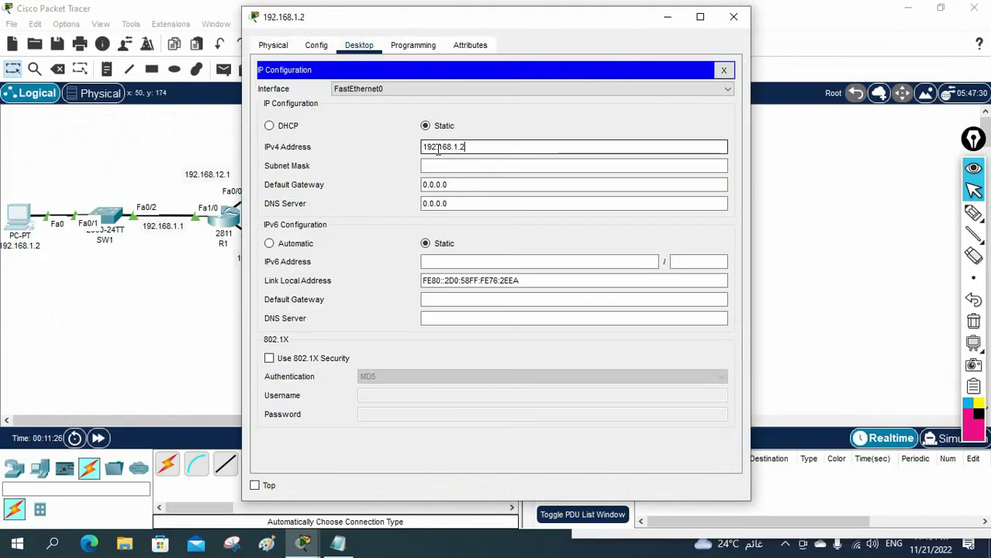
key("Tab")
key("Tab")
type("192.168.1.2")
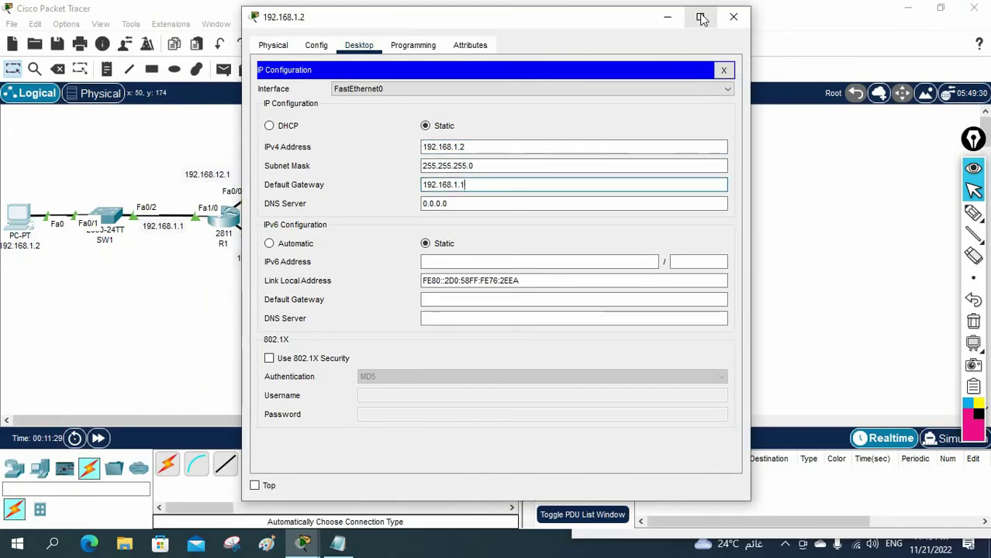
left_click(733, 16)
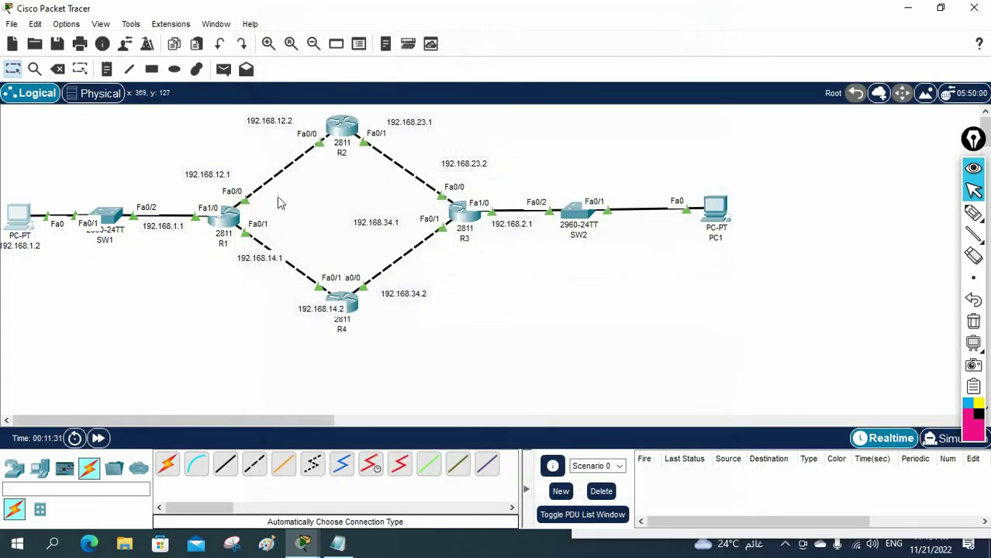
Rename PC1 as 192.168.2.2 in the topology
left_click(714, 238)
type("192.1")
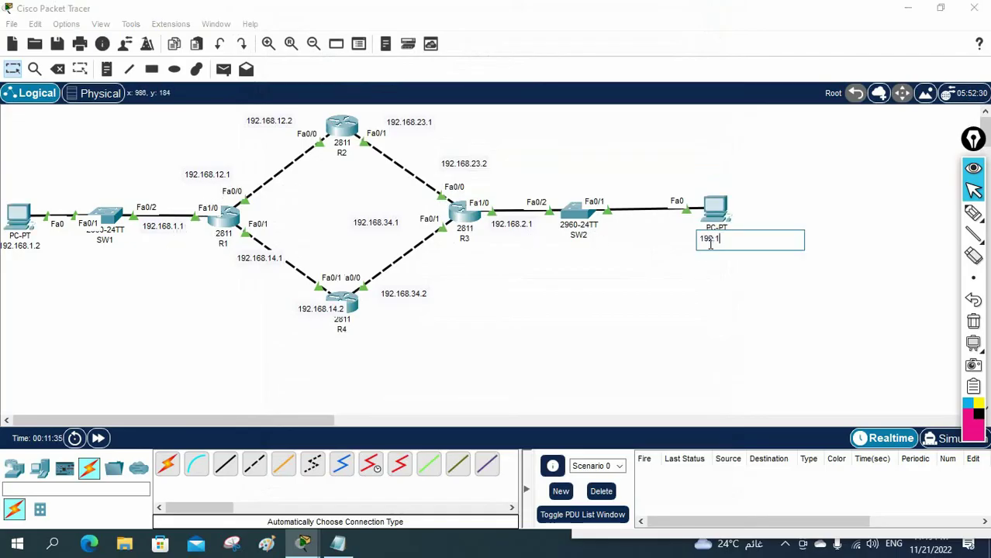
type("68.2.1")
Give the PC beside SW2 static IPv4 address 192.168.2.2, mask 255.255.255.0 and default gateway 192.168.2.1
left_click(715, 207)
left_click(356, 45)
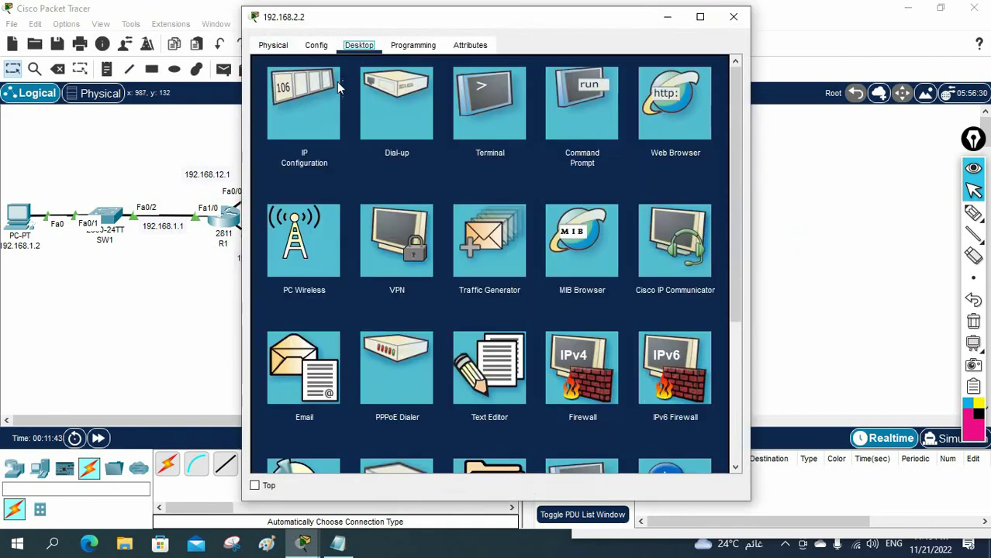
left_click(335, 83)
left_click(440, 147)
type("192.168.2.2")
key("Tab")
left_click(456, 184)
key("ctrl+a")
type("192.168.2.2")
type("1")
key("Left")
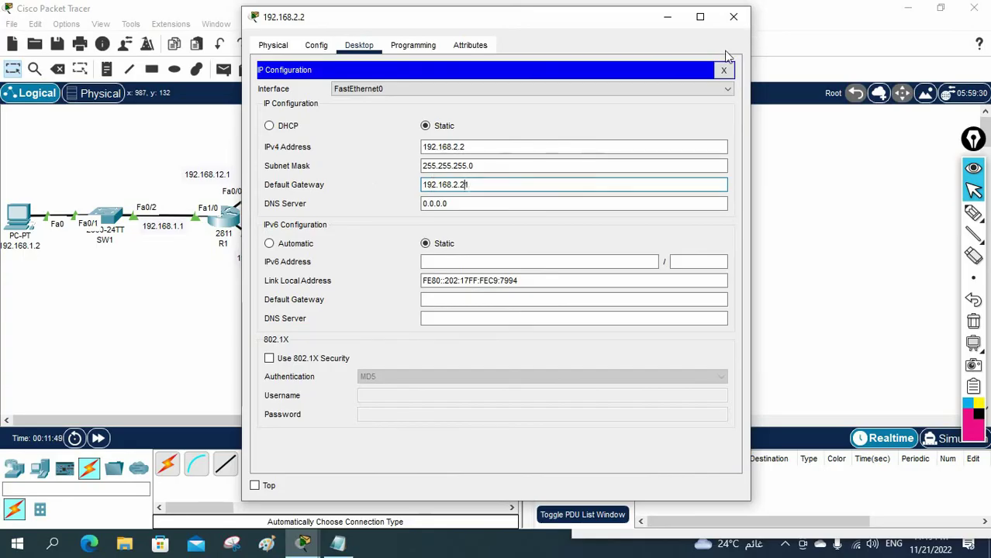
key("BackSpace")
left_click(733, 16)
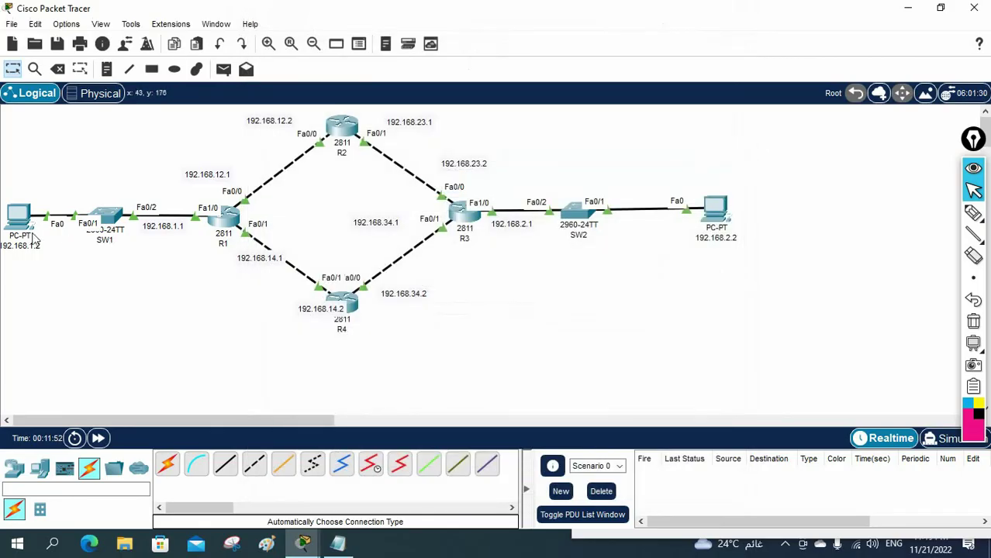
Open the command prompt of PC 192.168.1.2, move its window clear of the topology, and ping 192.168.2.2
left_click(21, 219)
left_click(545, 93)
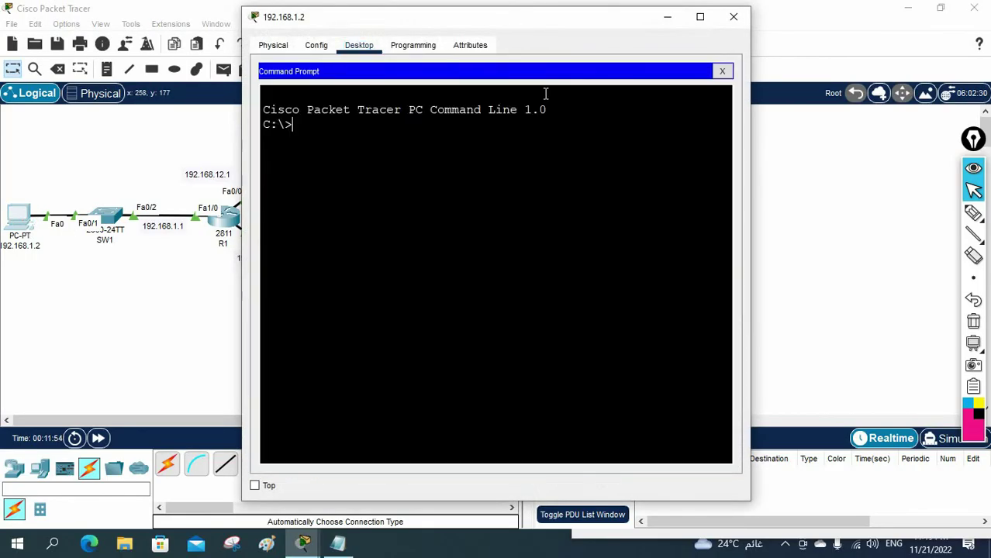
left_click_drag(505, 18, 693, 275)
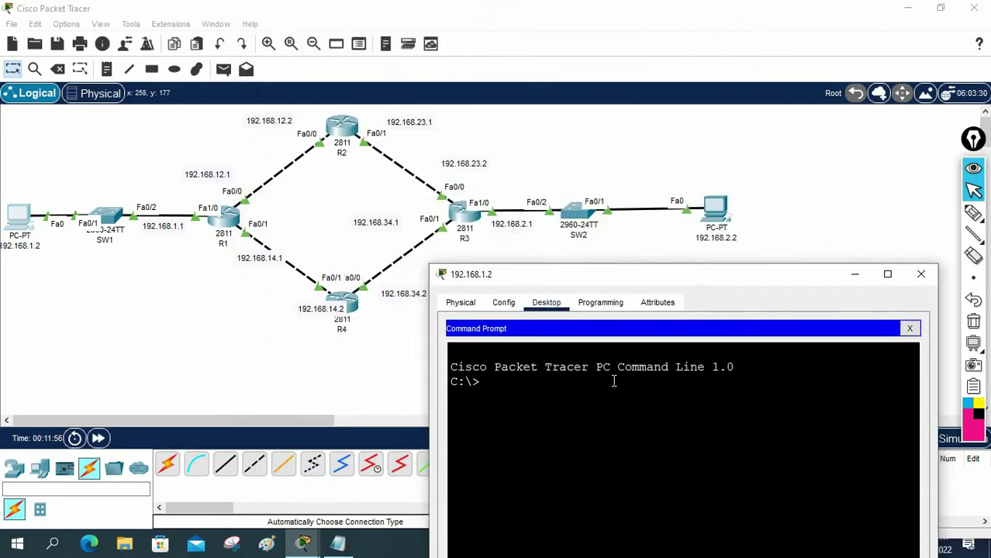
type("ping 192.1")
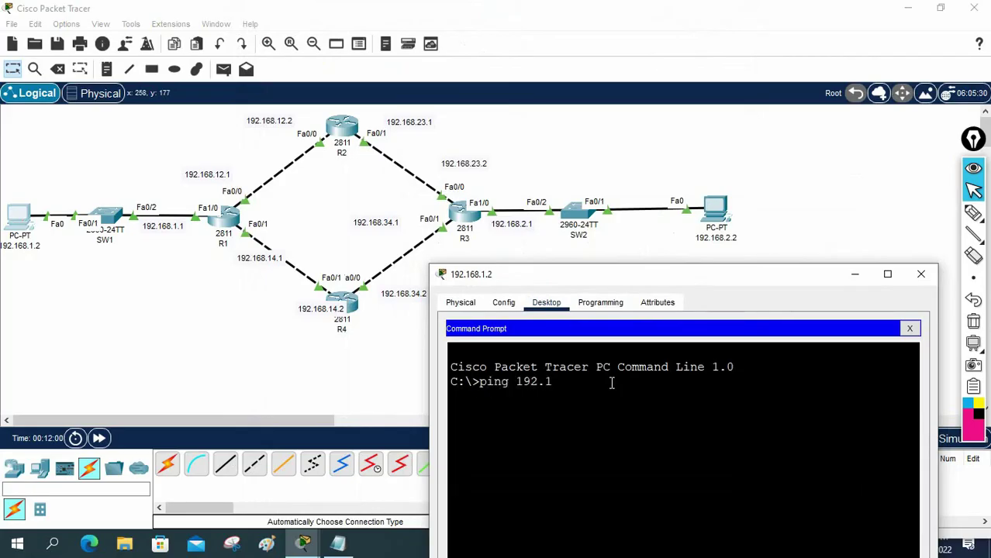
type("68.2.2")
key("Return")
left_click_drag(567, 272, 581, 265)
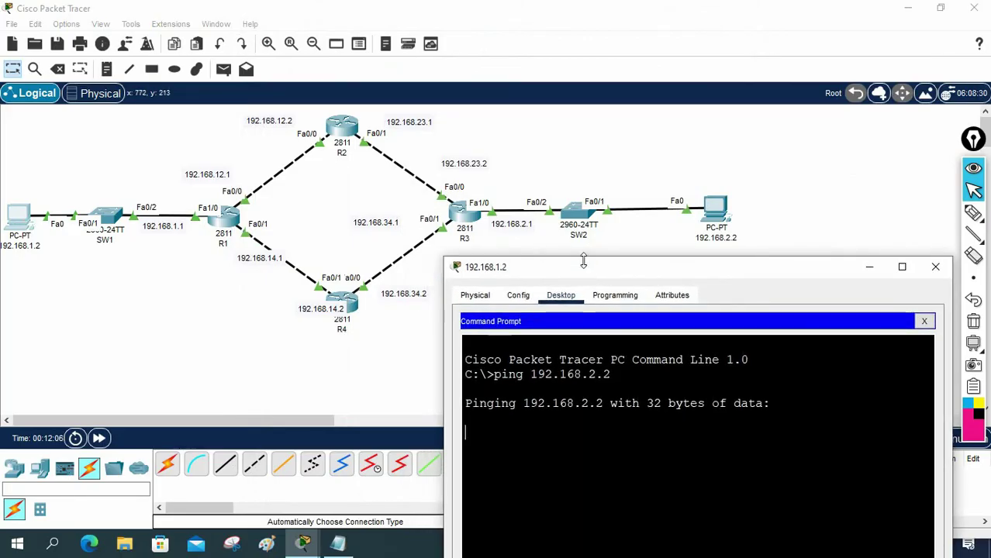
left_click(577, 269)
left_click_drag(578, 269, 577, 260)
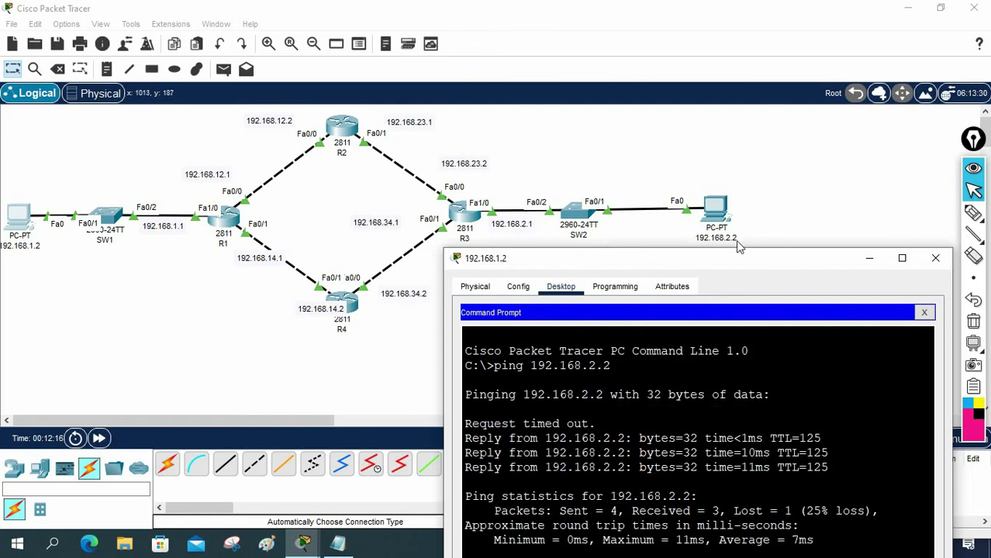
left_click_drag(589, 259, 609, 256)
Open router R1's command line interface maximized and display its routing table with "sh ip route"
left_click(221, 229)
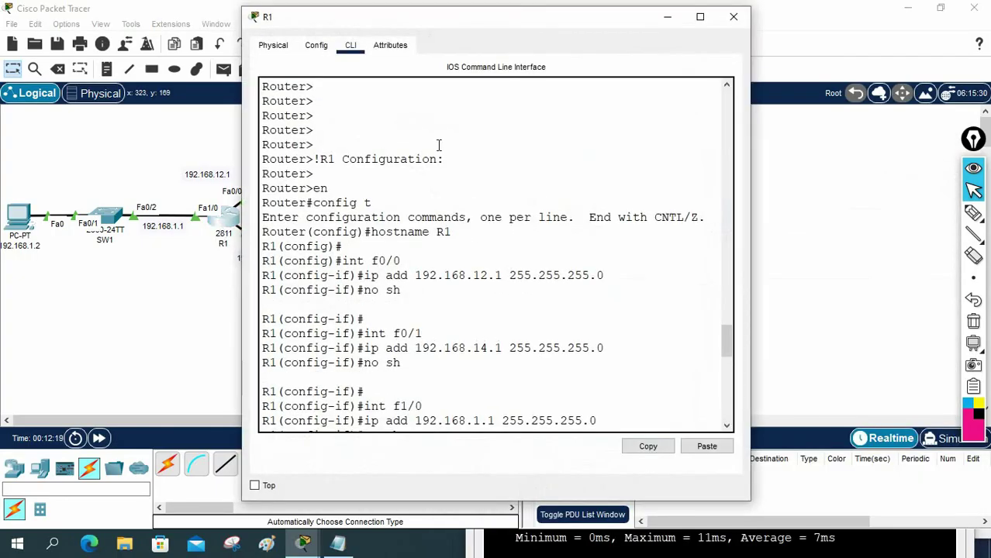
left_click(700, 17)
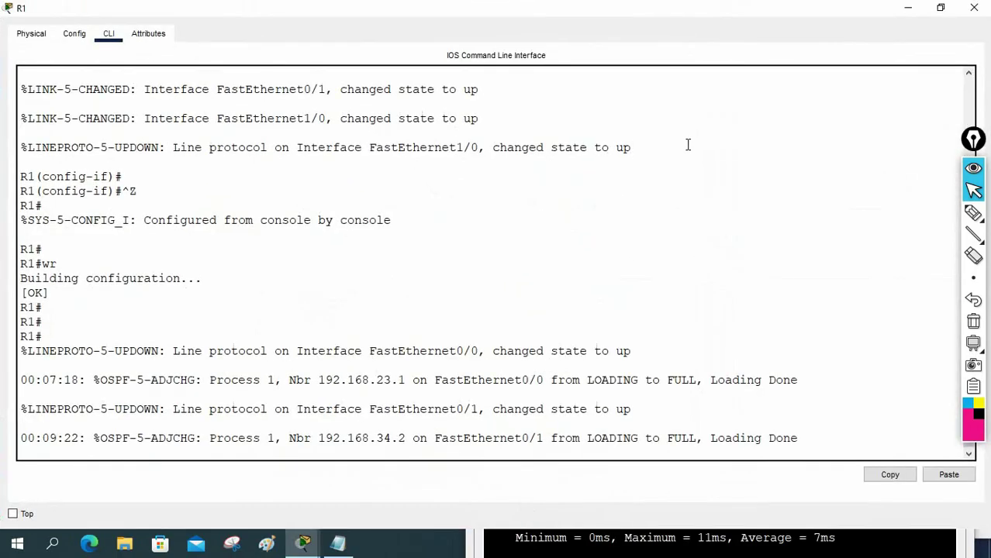
key("Return")
key("Return")
key("Return")
type("sh ip rou")
key("Tab")
key("space")
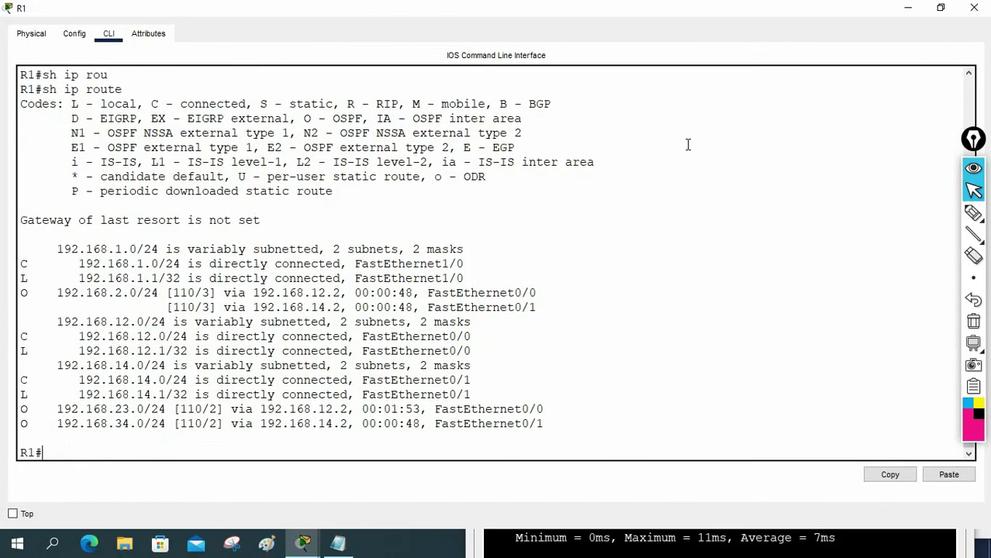
Highlight the OSPF code and both next-hop entries for network 192.168.2.0/24 in R1's routing table
double_click(25, 293)
left_click_drag(304, 118, 361, 118)
left_click_drag(22, 293, 531, 309)
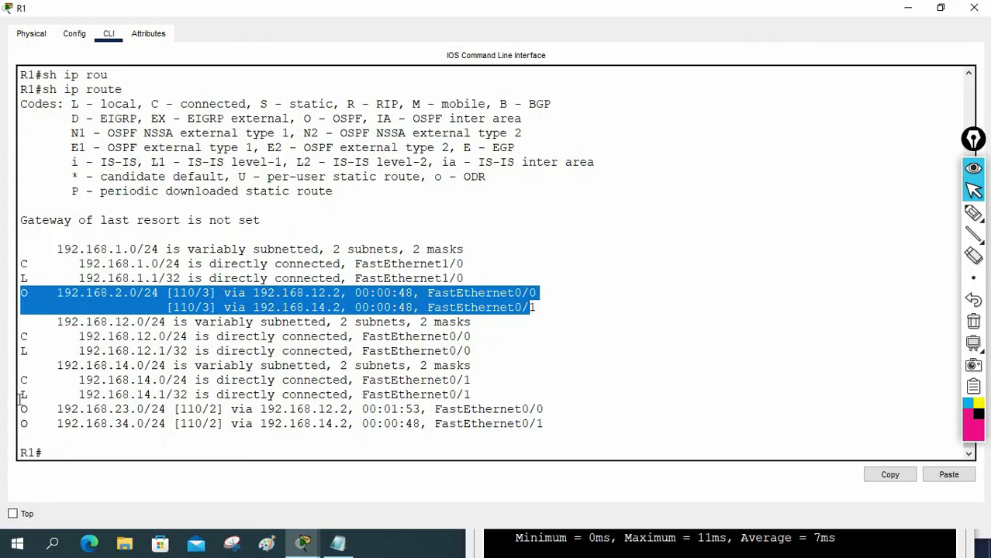
Highlight the 192.168.23.0/24 route in R1's routing table and list only the OSPF routes with "sh ip route ospf"
left_click_drag(21, 409, 543, 409)
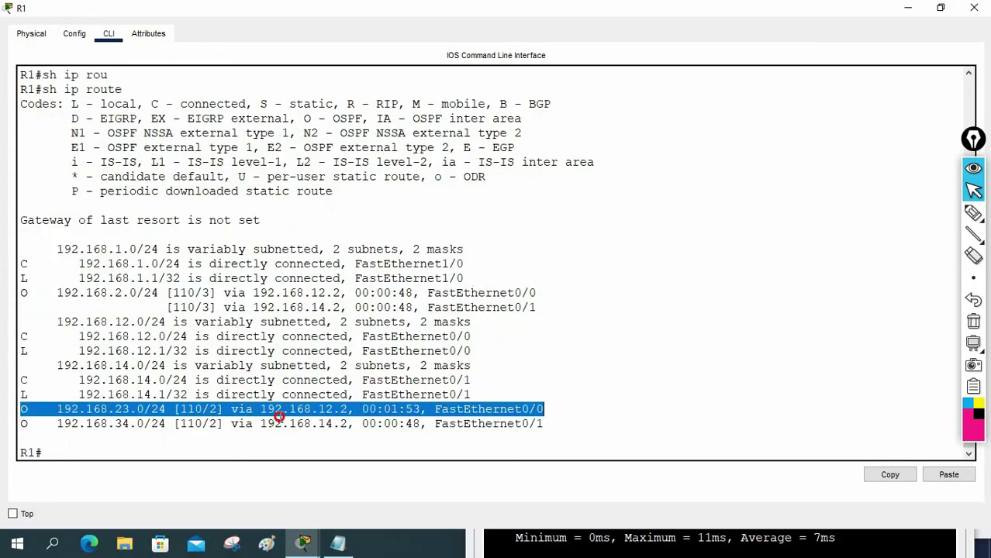
left_click(293, 420)
key("Return")
key("Return")
type("sh ip rou")
key("Tab")
type("osp")
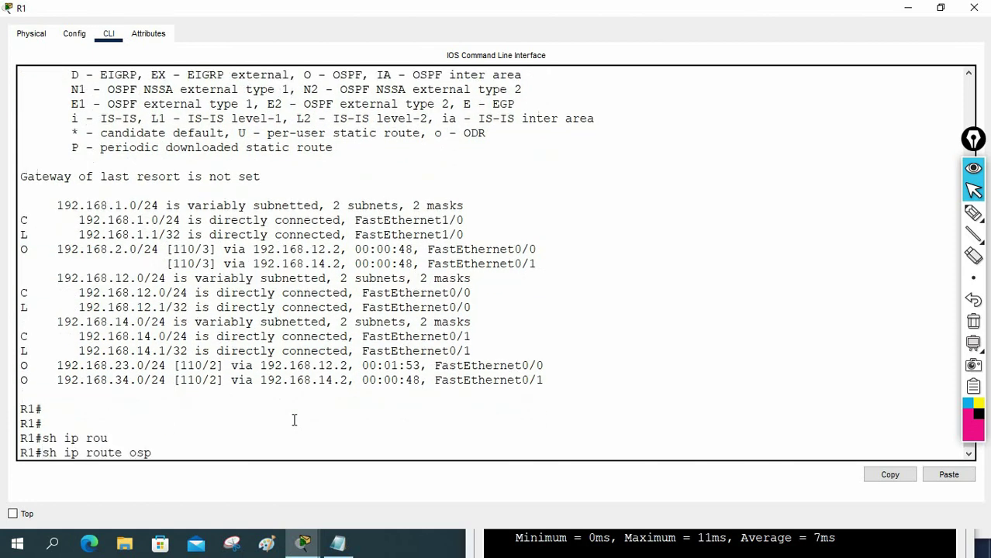
key("Tab")
key("Return")
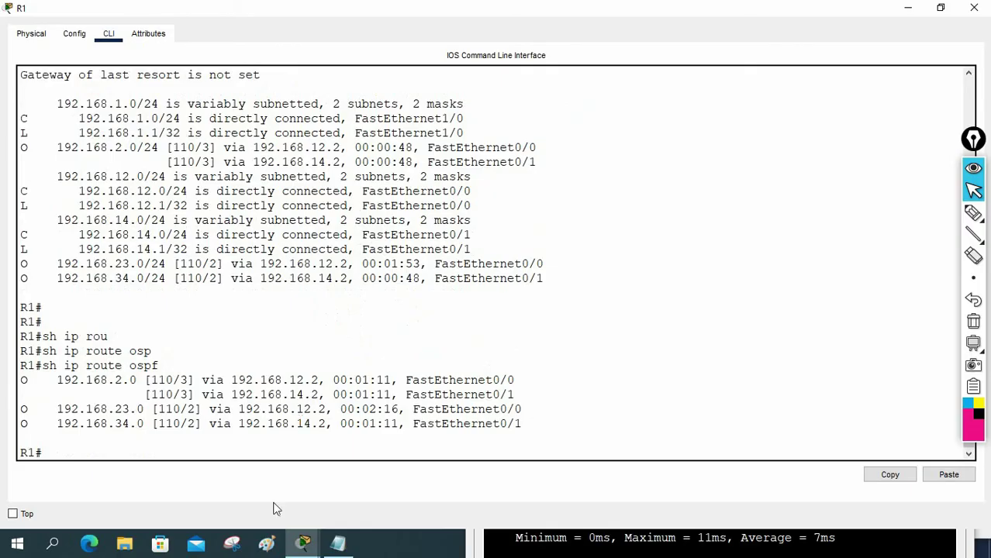
Highlight both next-hop entries for 192.168.2.0 and the 192.168.23.0 and 192.168.34.0 routes in the OSPF-only listing
left_click_drag(52, 380, 516, 394)
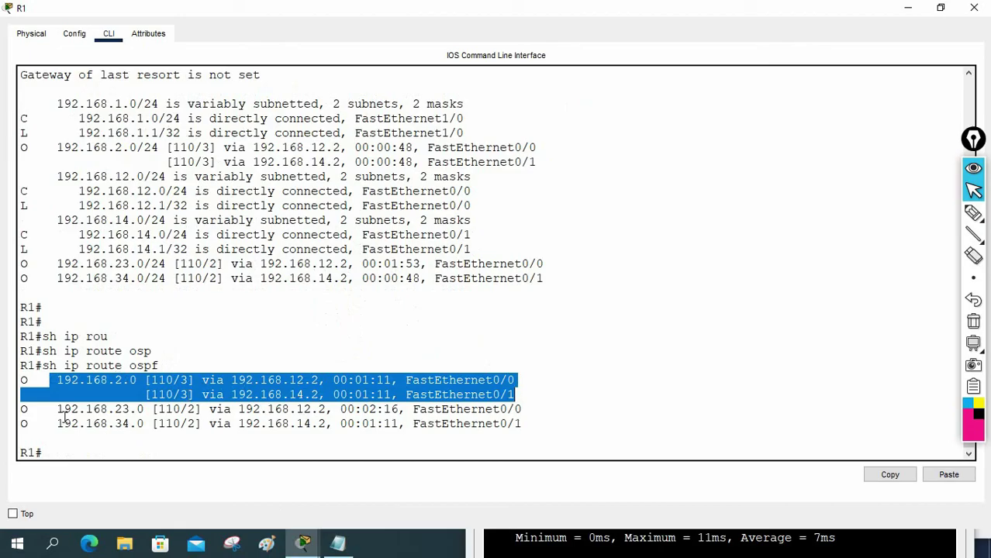
left_click_drag(23, 413, 563, 421)
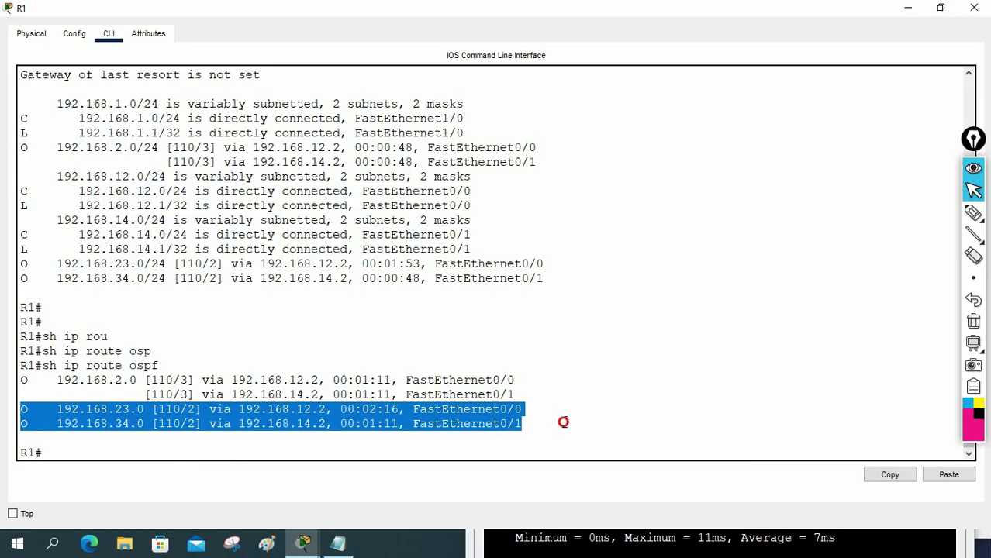
left_click(226, 444)
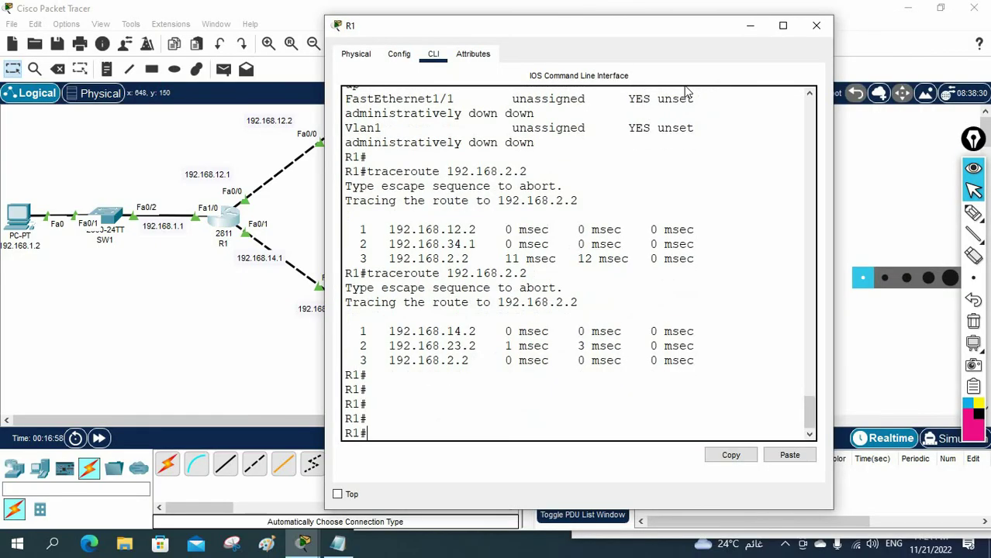
Display R1's full routing table again with "sh ip rou"
type("sh ip rou")
key("Return")
key("Return")
key("Return")
List R1's OSPF neighbors with "sh ip osp neighbor", widen the router window and move it clear of R1 in the topology
type("sh i")
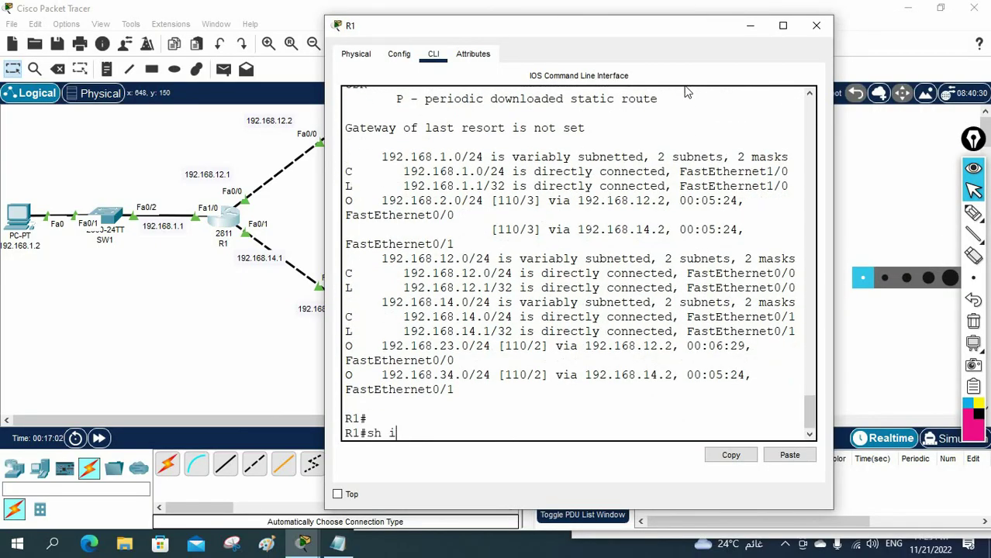
type("p osp ne")
key("Tab")
key("Return")
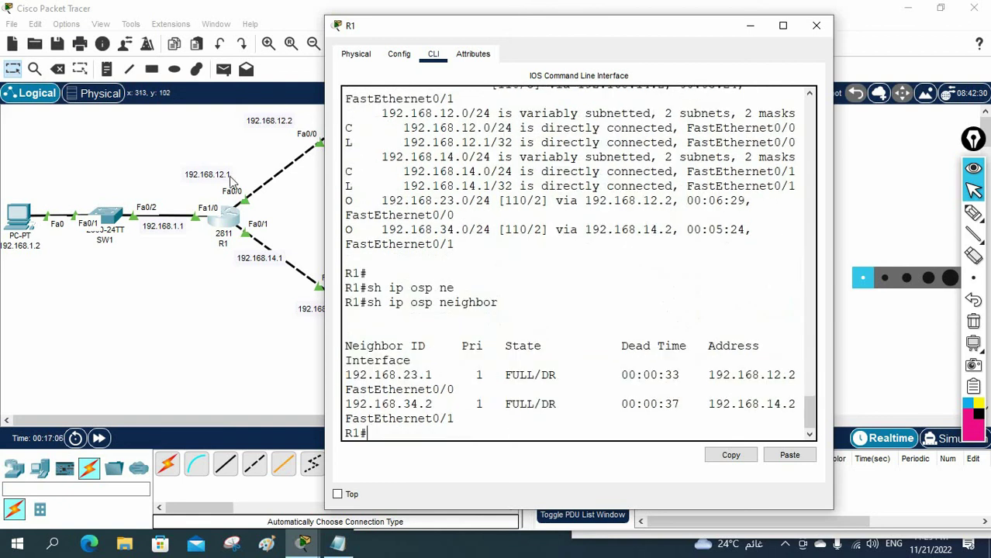
left_click_drag(325, 177, 166, 175)
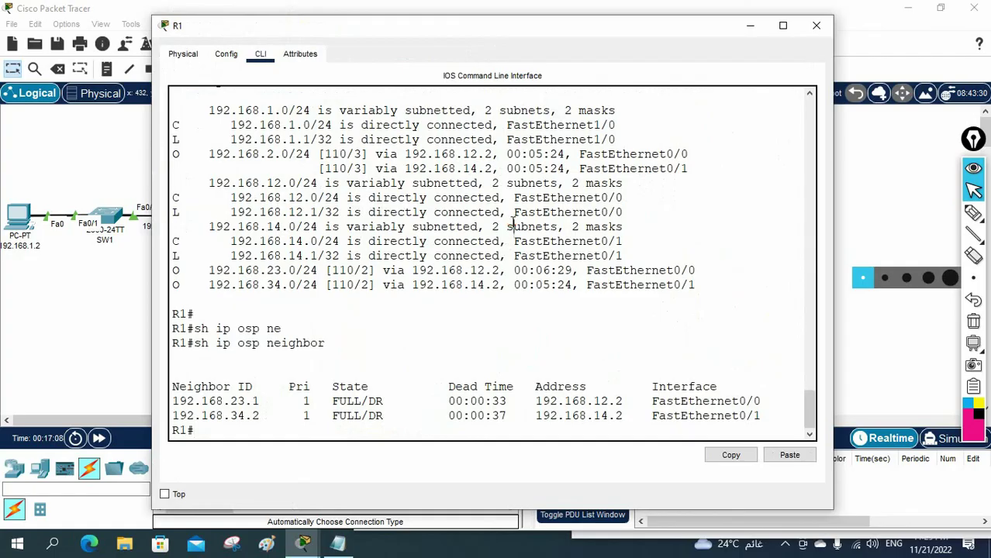
left_click_drag(419, 31, 518, 33)
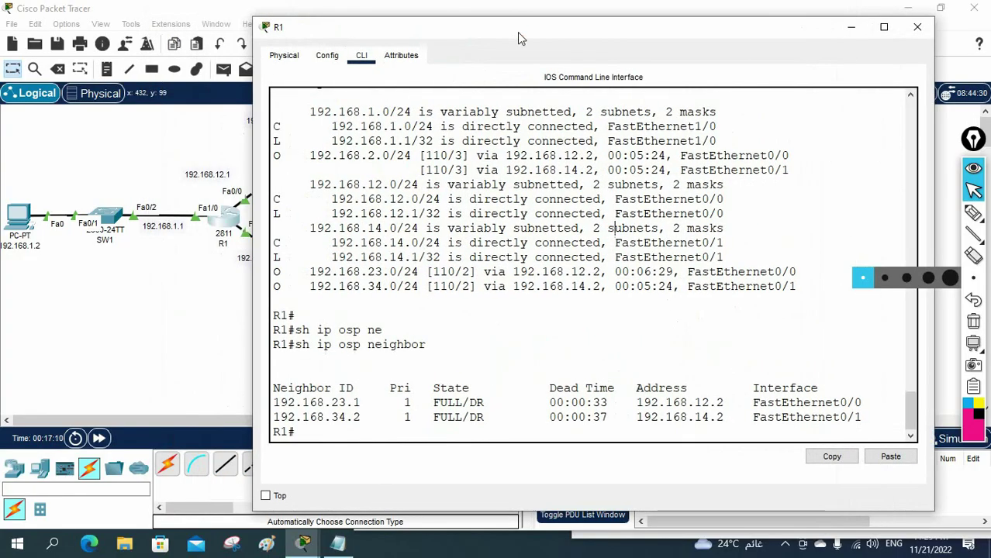
Display R1's link-state database with "sh ip ospf database" and close the router window
type("sh ip os")
key("Tab")
type("d")
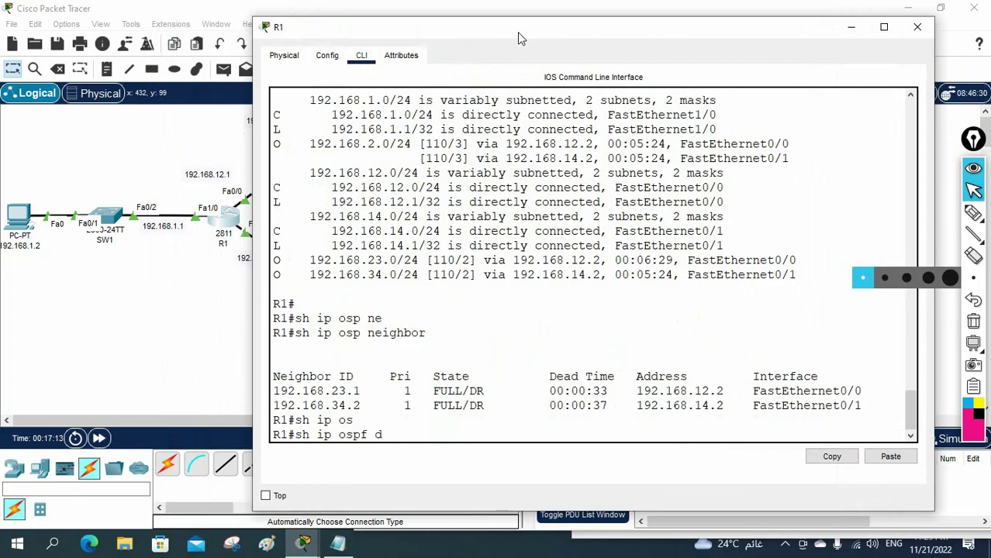
type("a")
key("Tab")
key("Return")
key("Return")
key("Return")
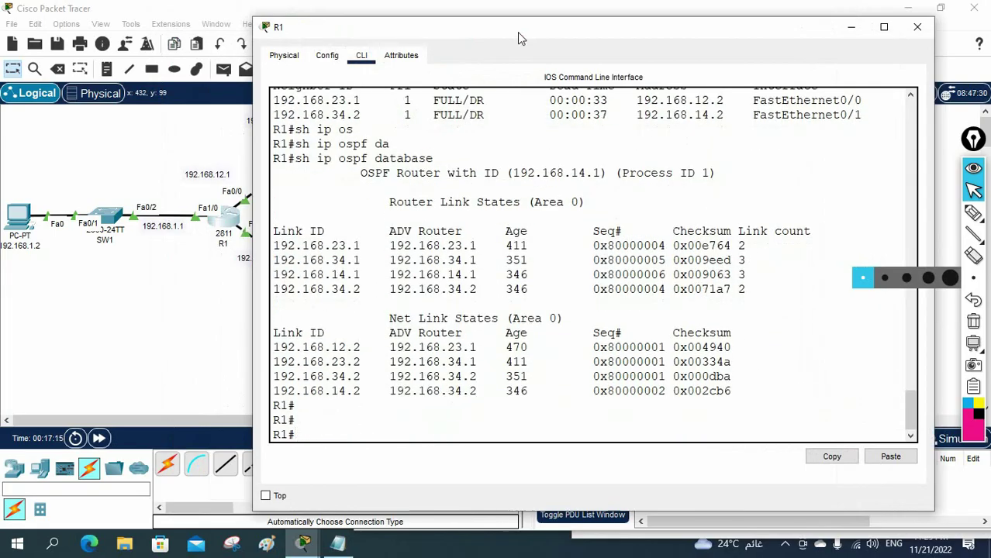
left_click(917, 27)
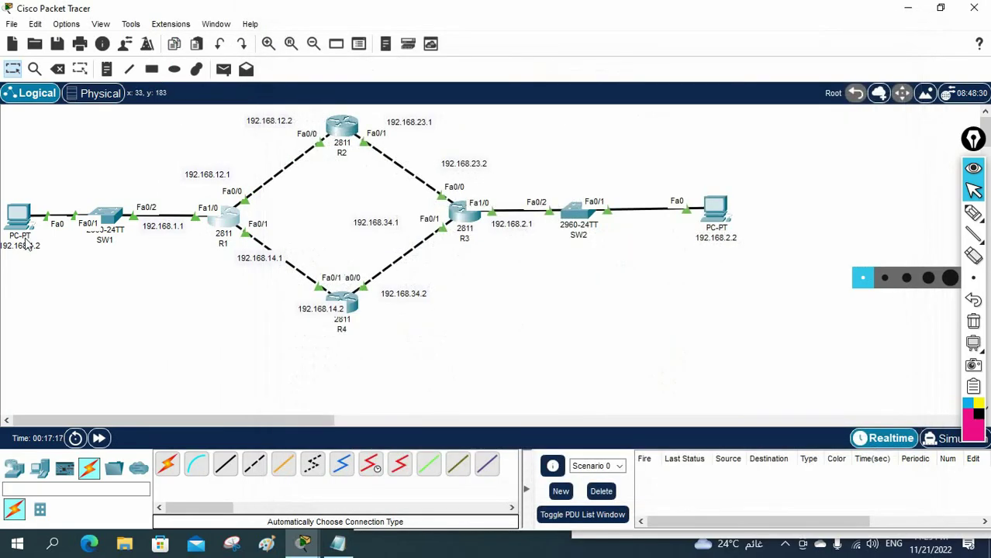
Ping 192.168.2.2 again from the command prompt of PC 192.168.1.2 in an enlarged window, and close the PC window
left_click(20, 216)
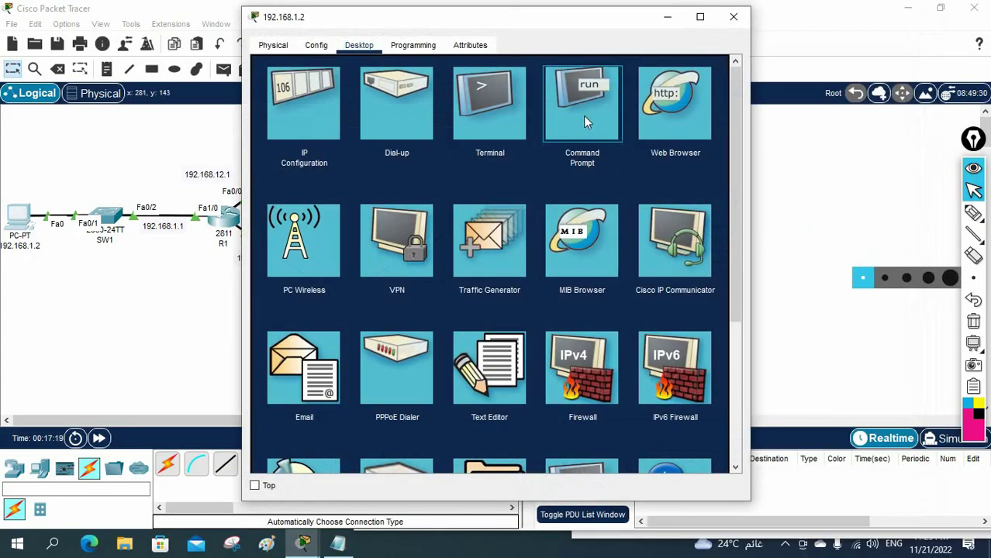
left_click(583, 115)
left_click(700, 17)
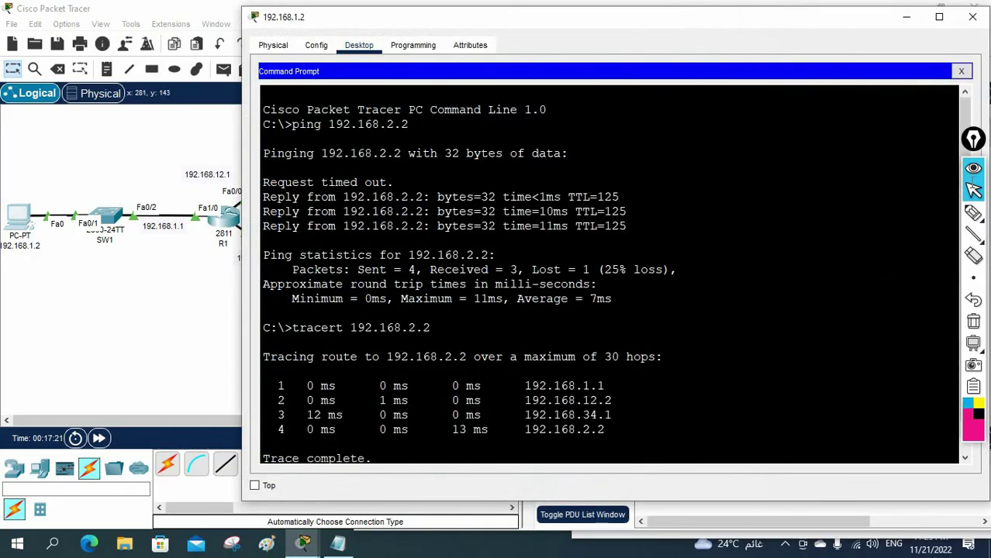
key("Up")
key("Up")
key("Return")
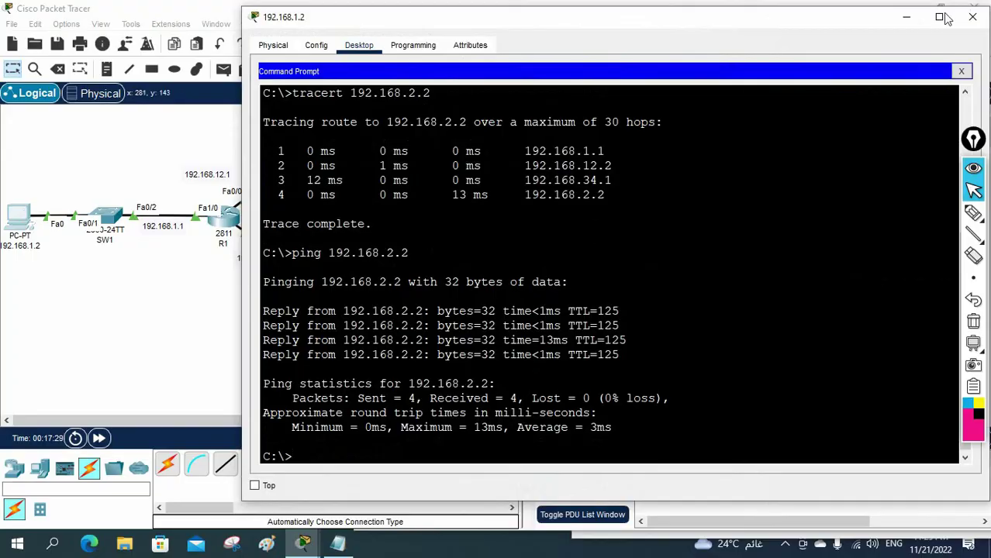
left_click(972, 17)
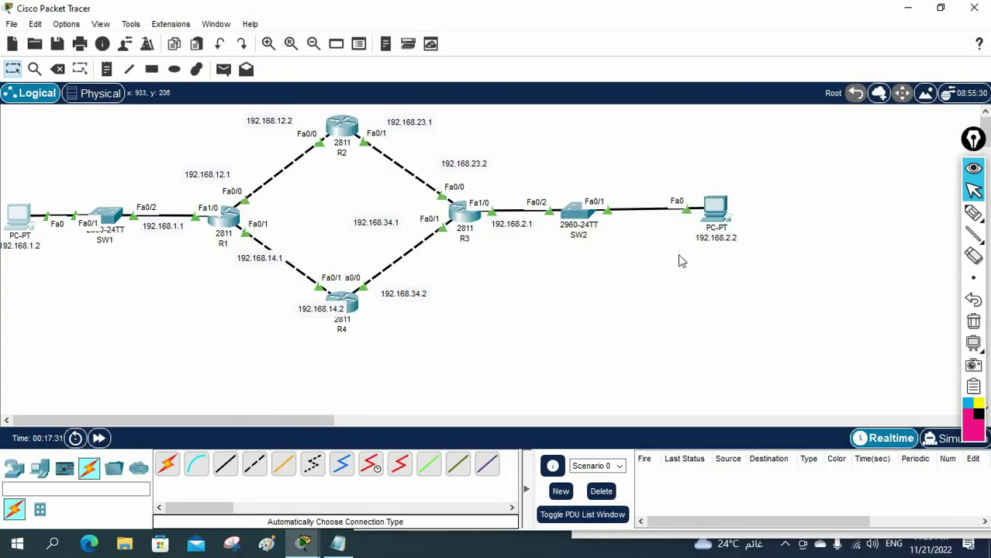